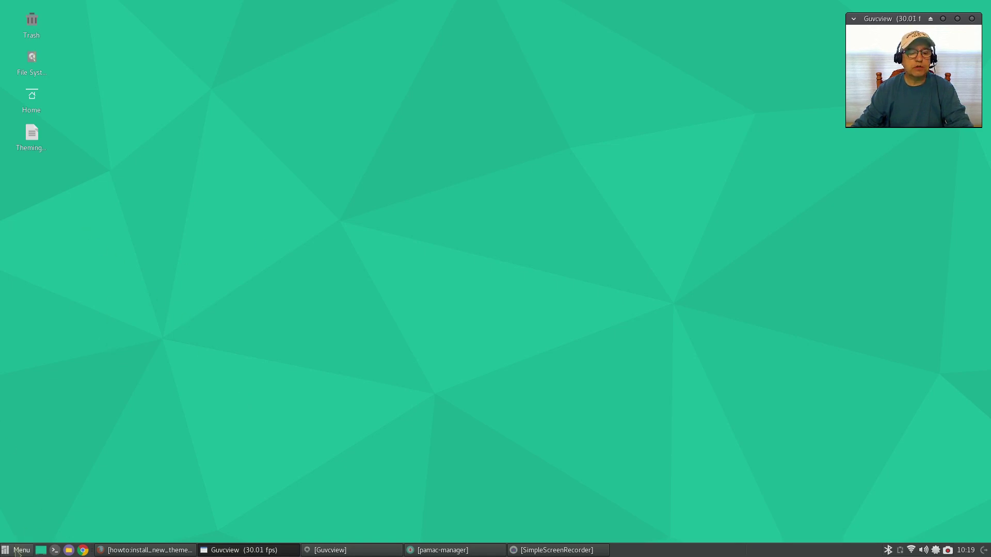
Step: Open the Whisker Menu properties and view the Behavior settings
right_click(16, 551)
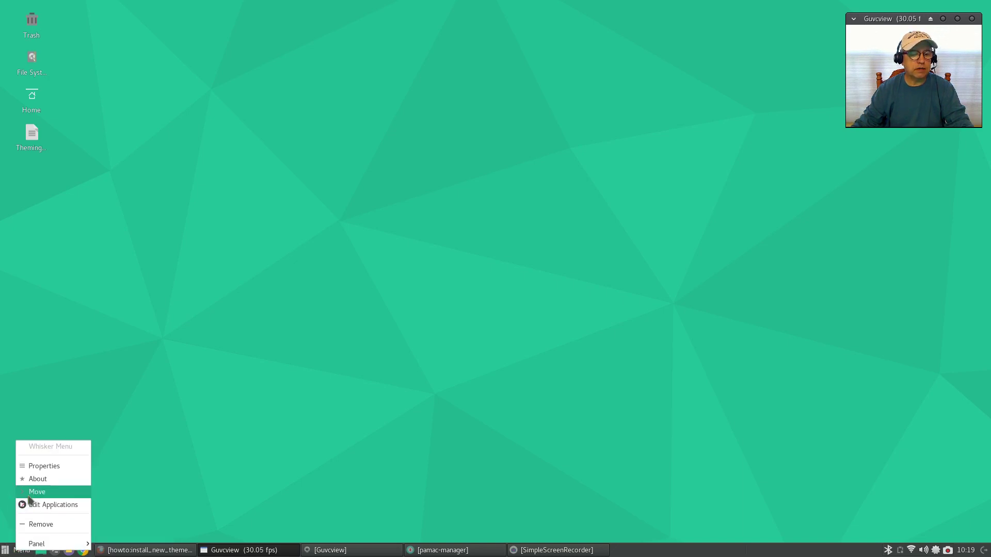
click(37, 472)
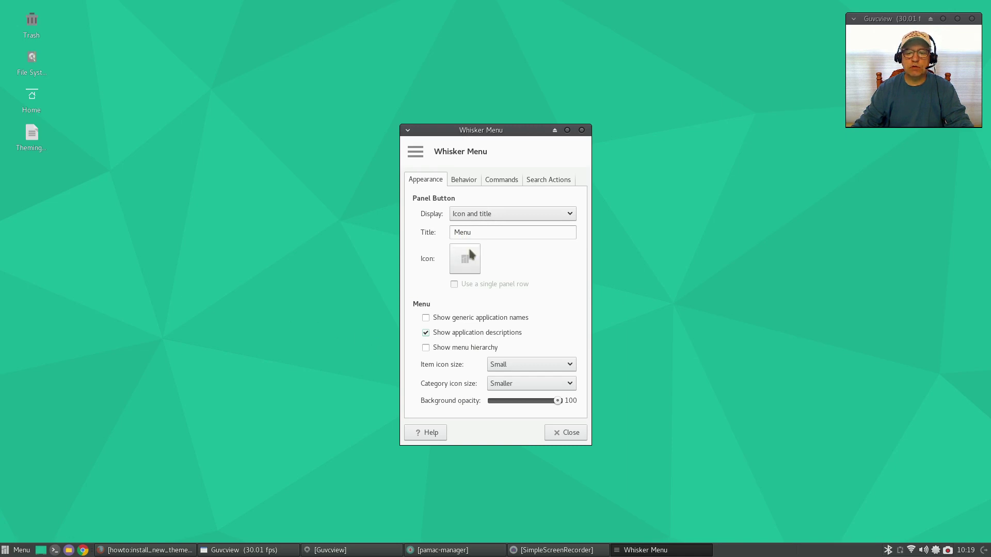
click(468, 181)
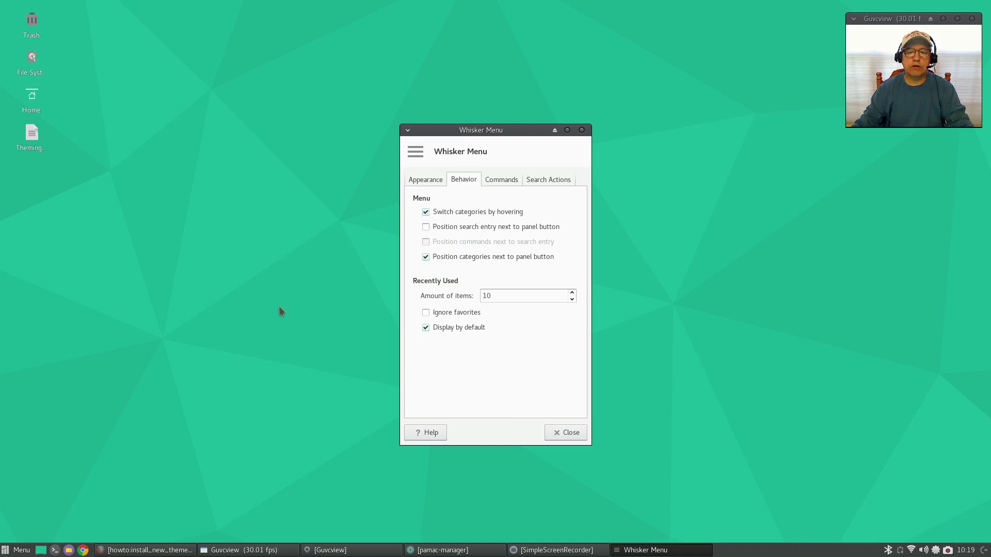
Step: Open the Whisker Menu and look through its application categories, including Graphics, to check how category switching behaves
click(5, 551)
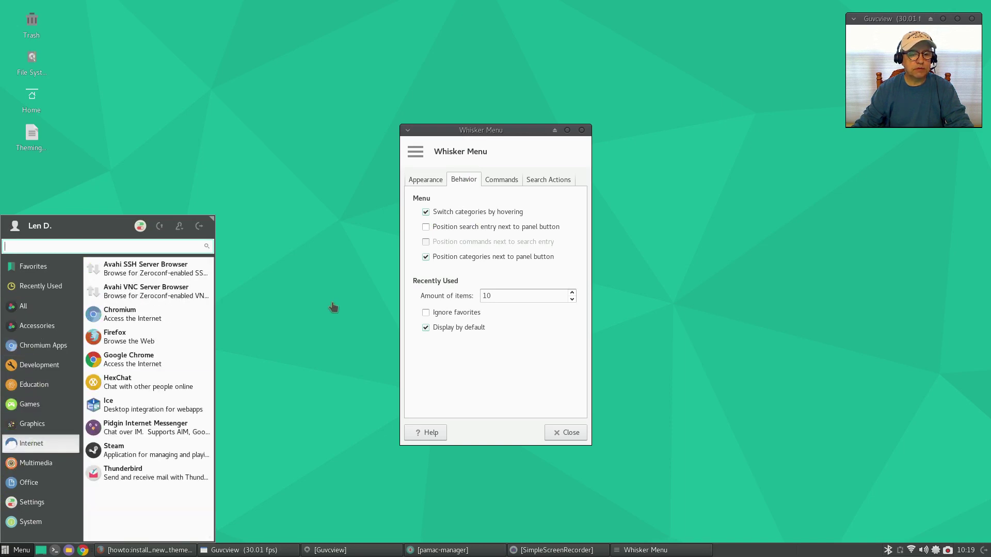
click(336, 237)
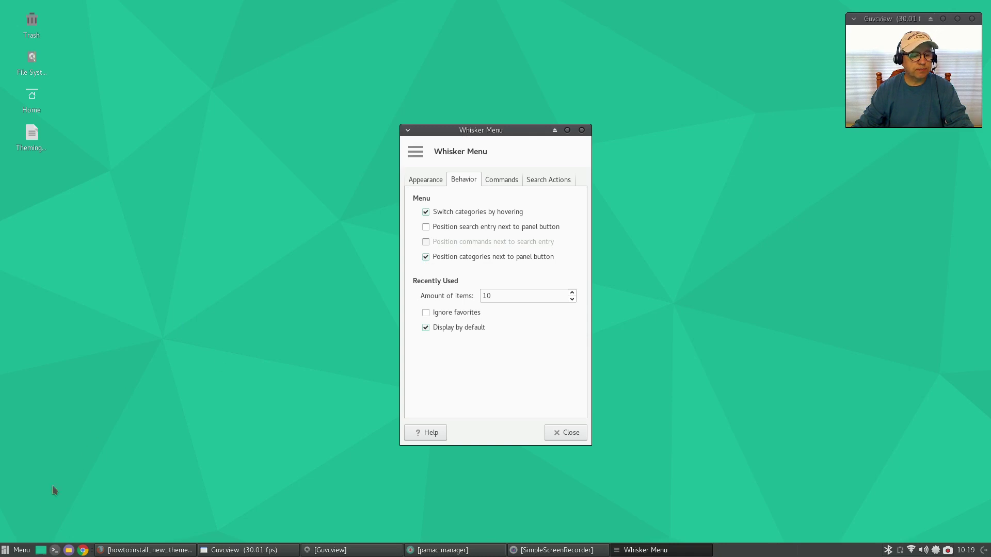
click(16, 550)
mouse_move(41, 345)
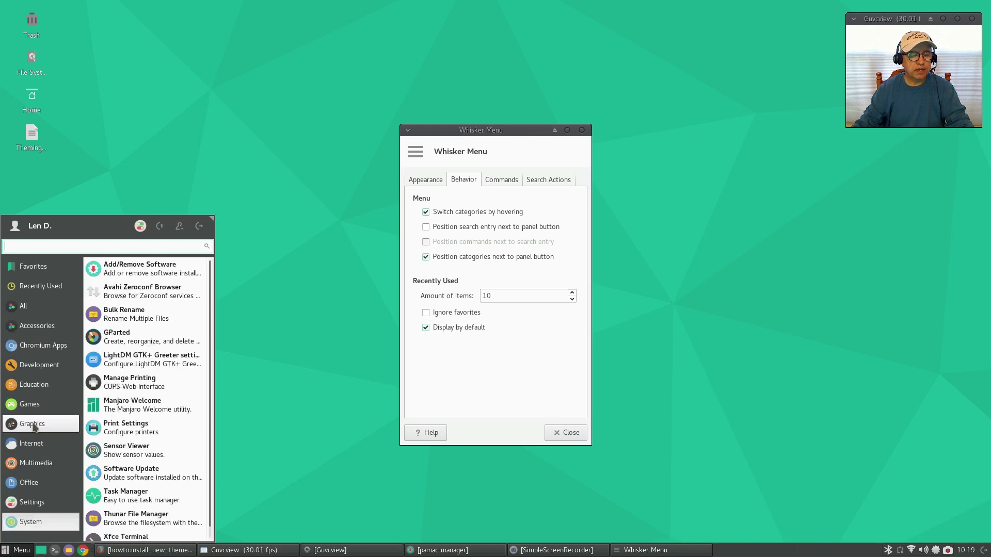
mouse_move(31, 423)
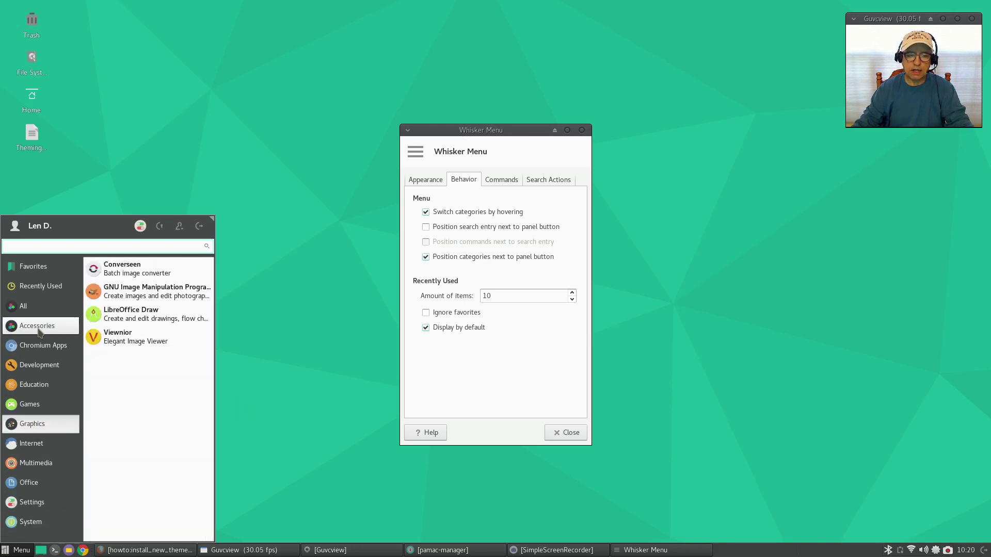
click(295, 326)
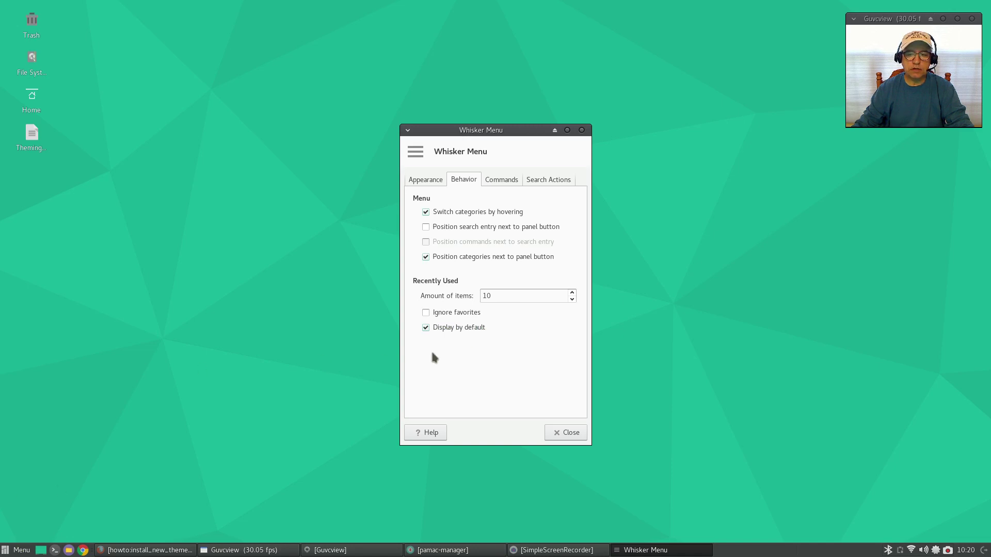
Step: View the Recently Used applications in the Whisker Menu, and close the Whisker Menu properties
click(14, 551)
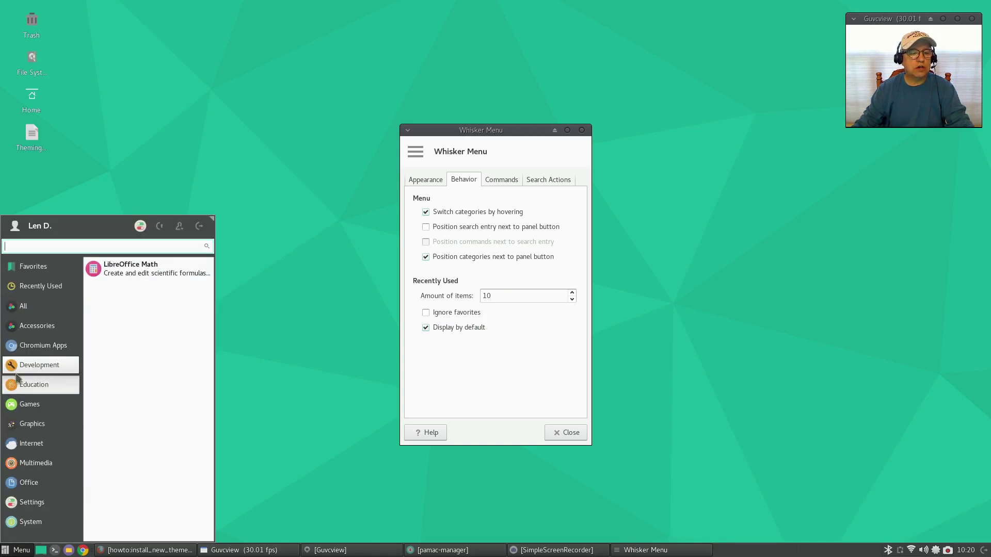
mouse_move(33, 291)
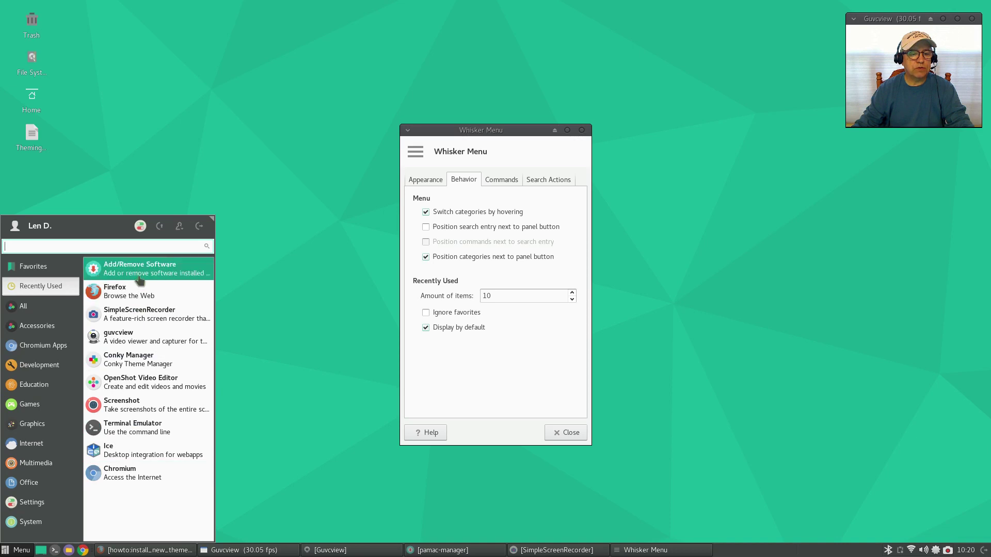
click(272, 310)
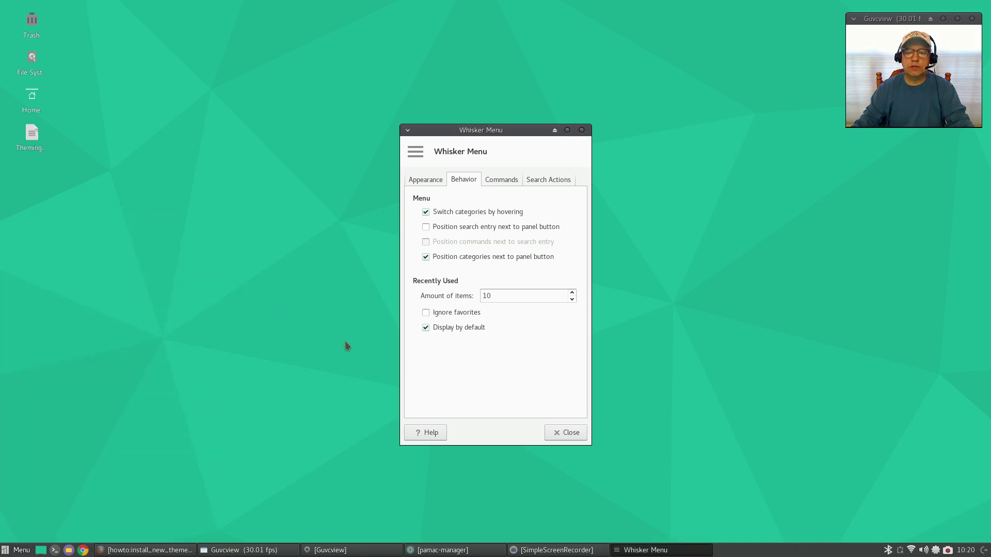
click(582, 130)
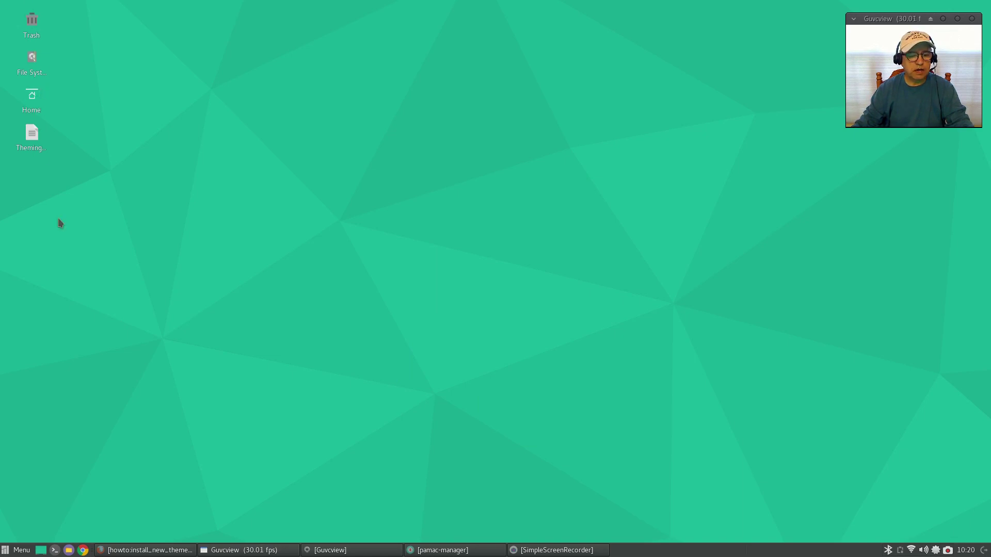
Step: Review the available styles and icon themes in the desktop's Appearance settings, and close the settings window
click(21, 550)
click(23, 306)
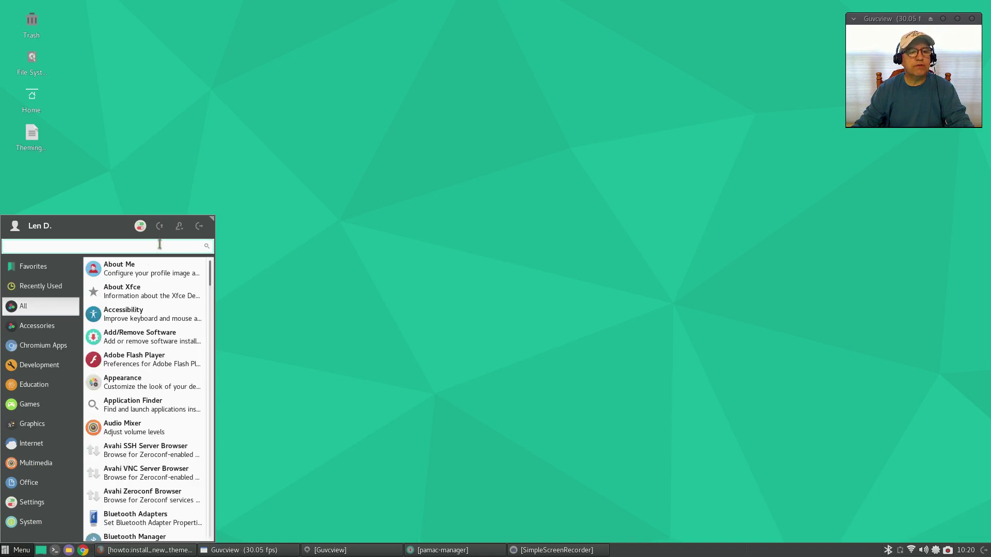
click(145, 231)
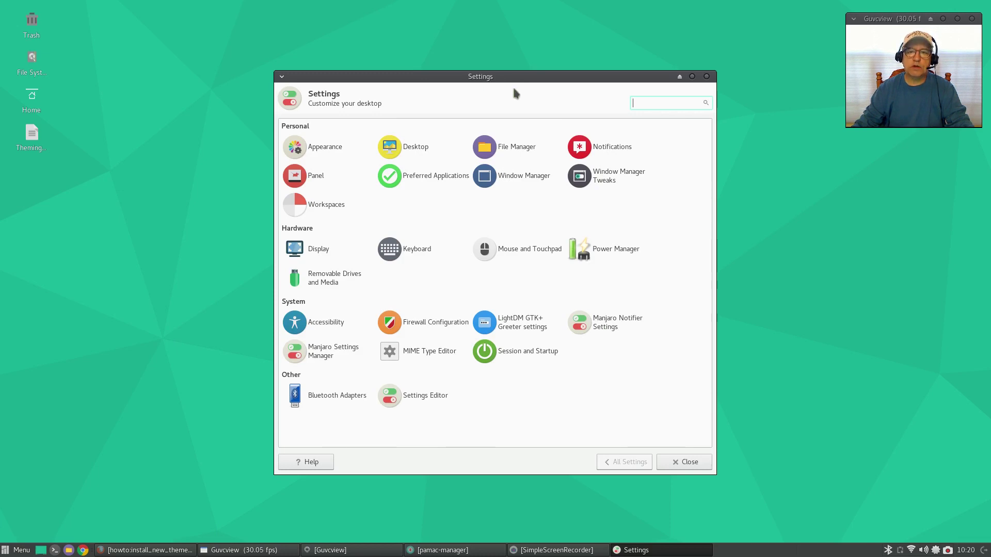
click(316, 156)
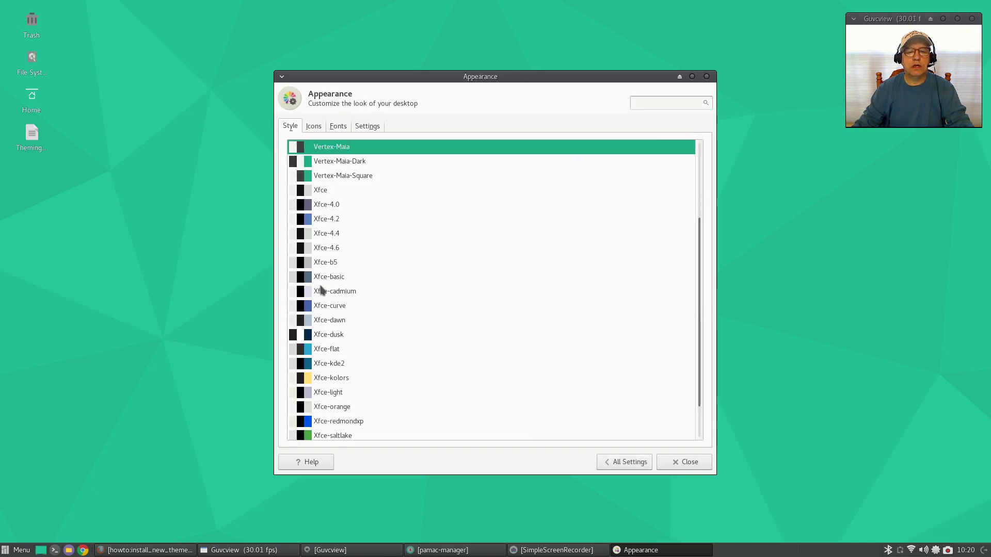
click(313, 127)
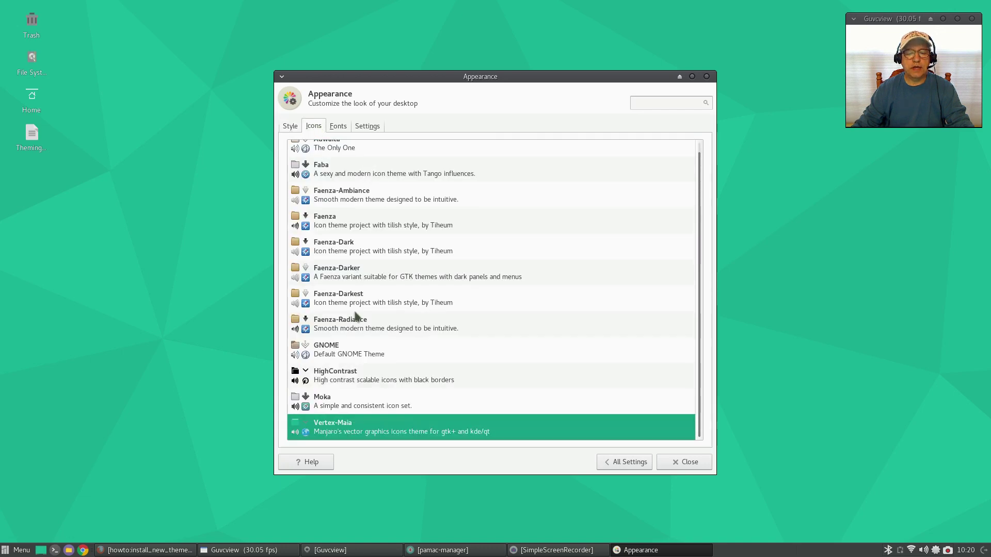
scroll(359, 361, up, 1)
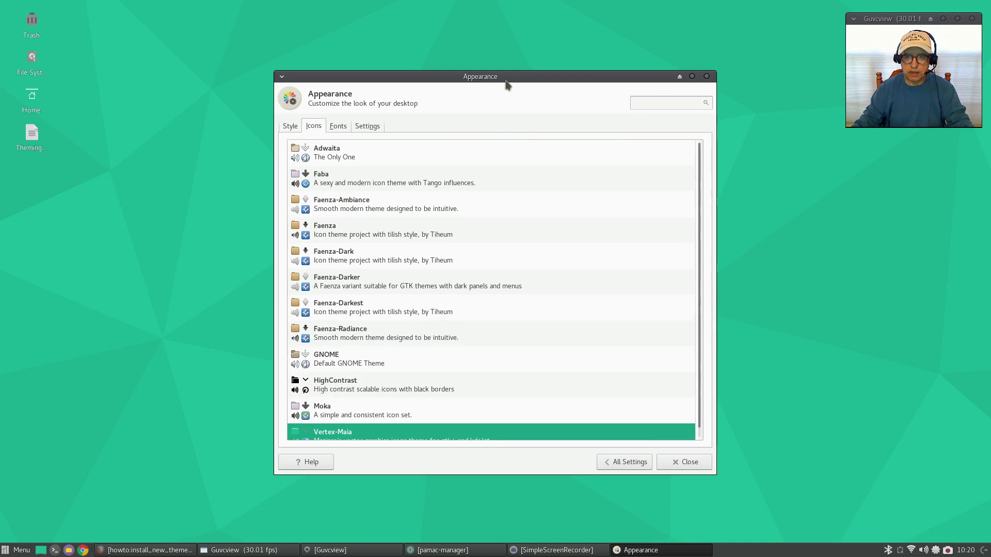
drag(507, 84, 621, 36)
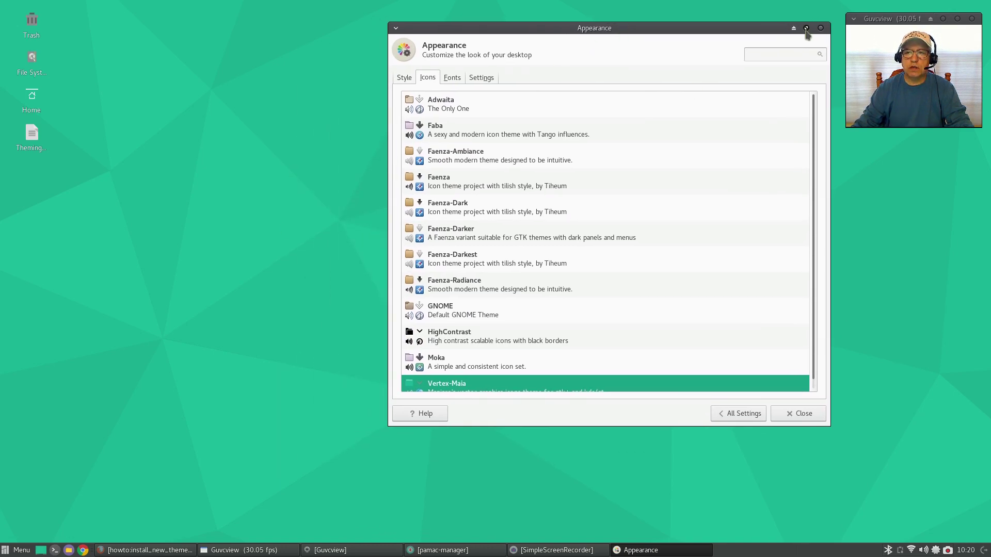
click(821, 28)
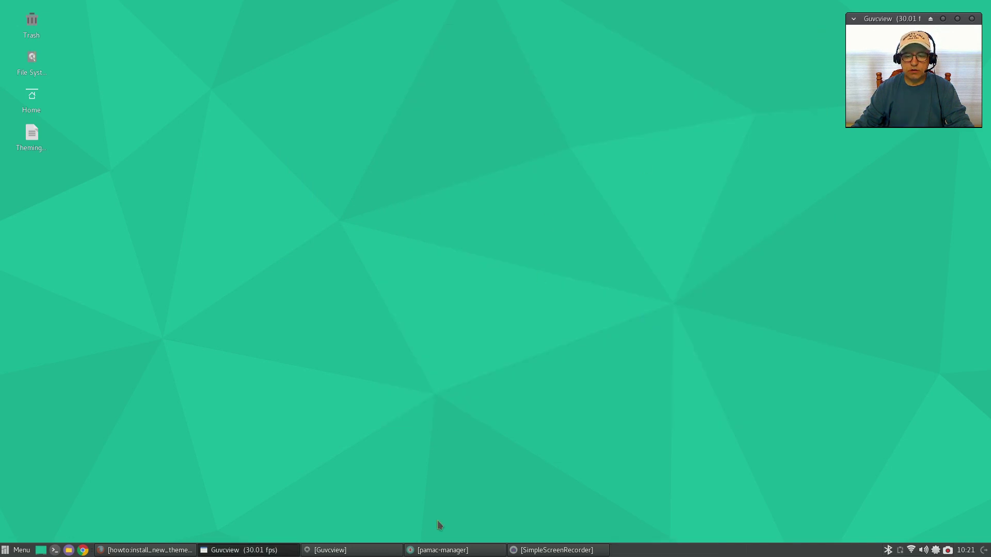
Step: Switch to the pamac-manager package manager and search its packages for "icon"
click(443, 550)
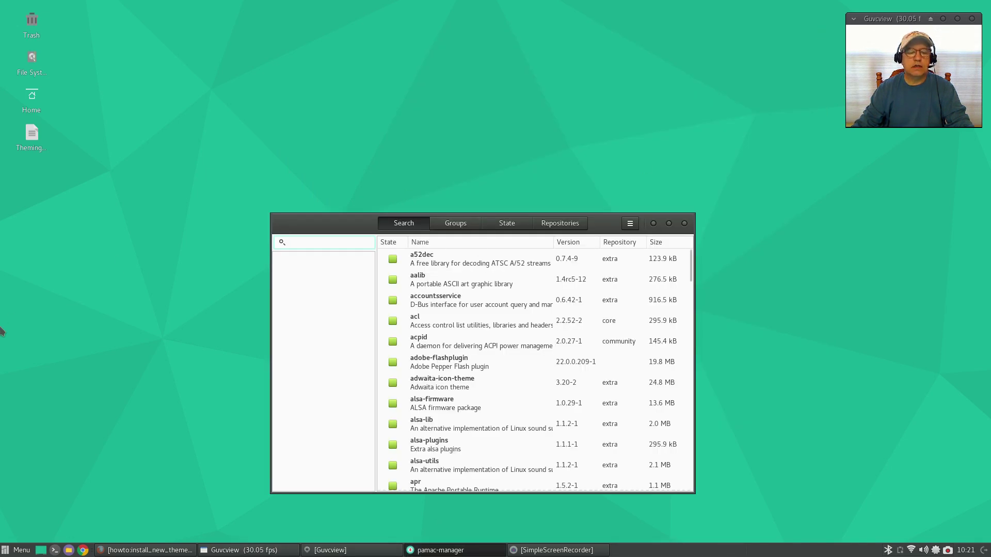
click(18, 549)
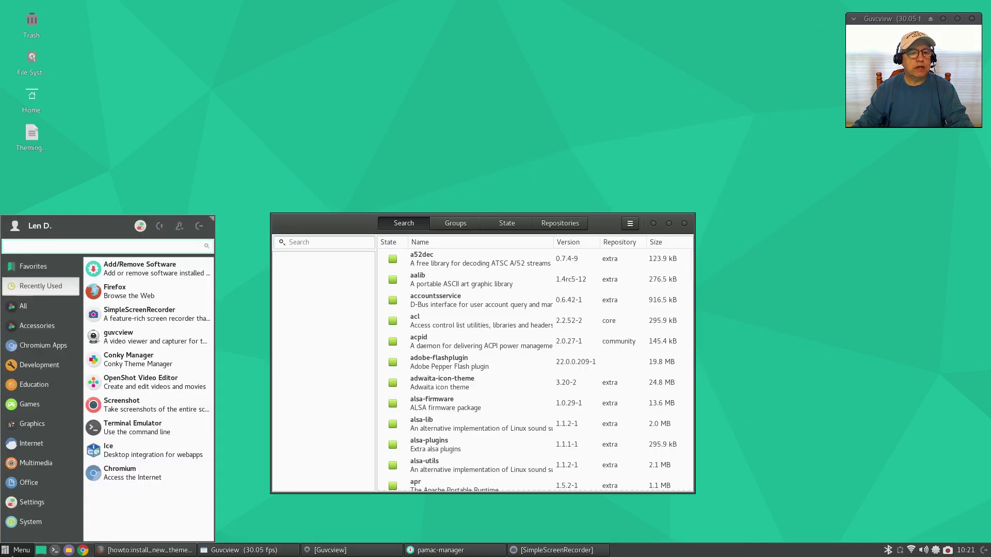
click(452, 214)
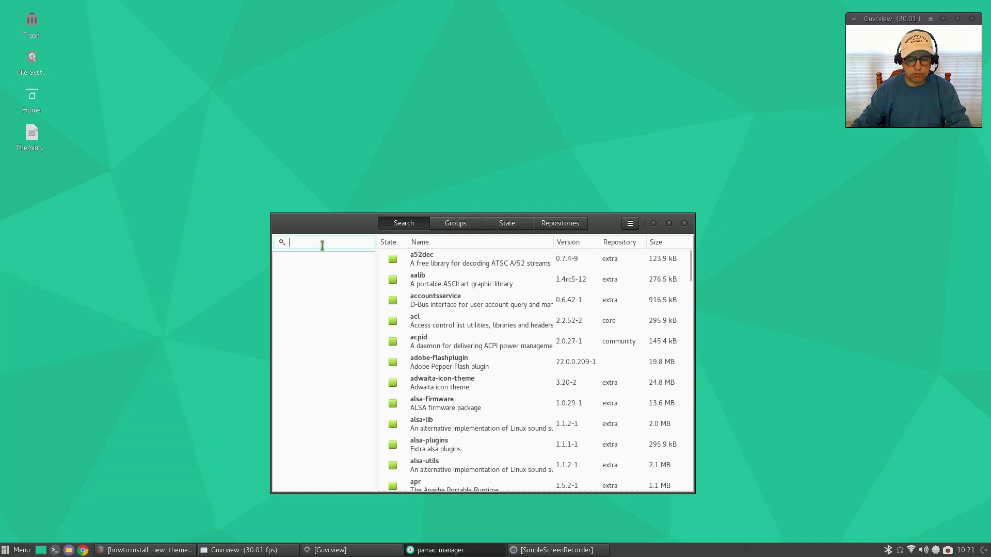
text(icon)
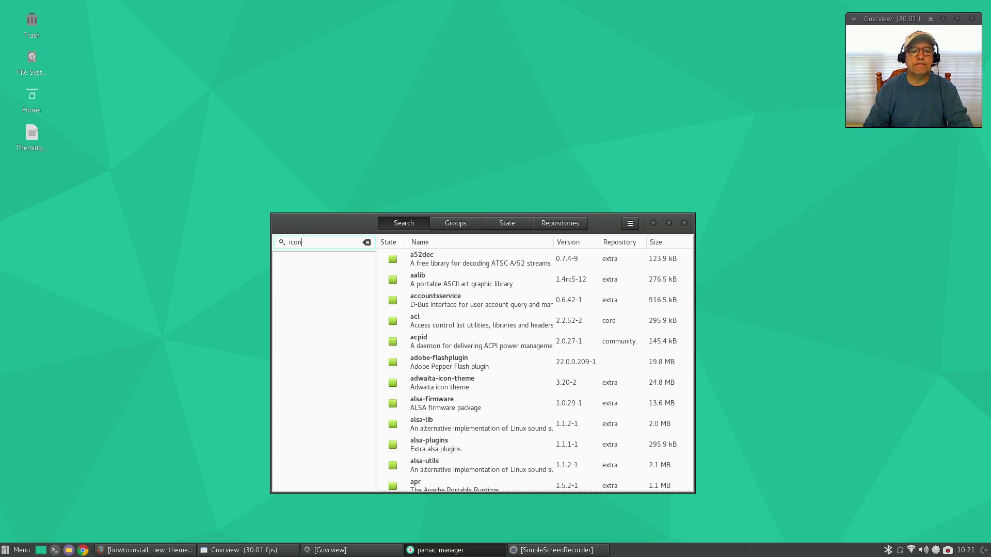
key(Return)
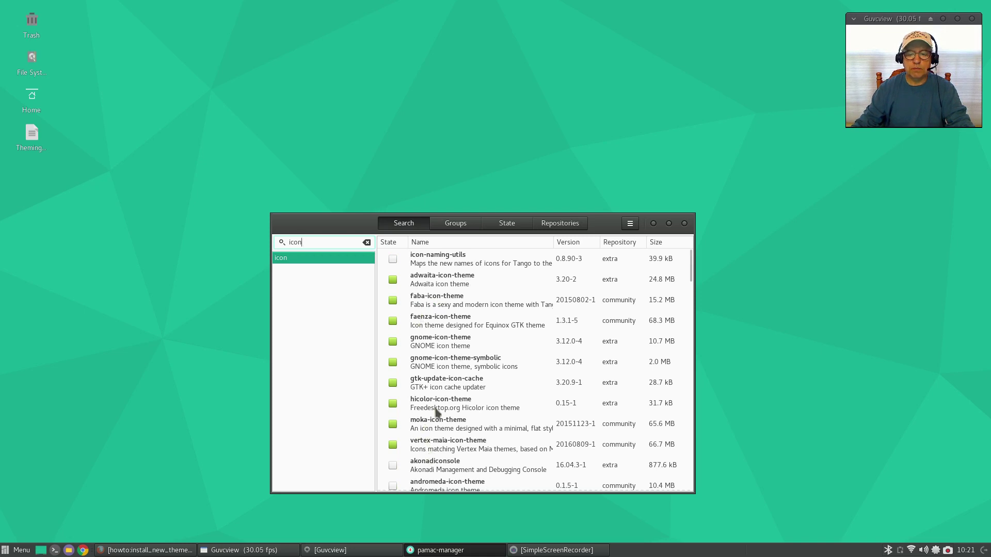
Step: Browse the icon theme packages in the search results, and close the package manager
scroll(436, 443, down, 3)
scroll(436, 442, down, 3)
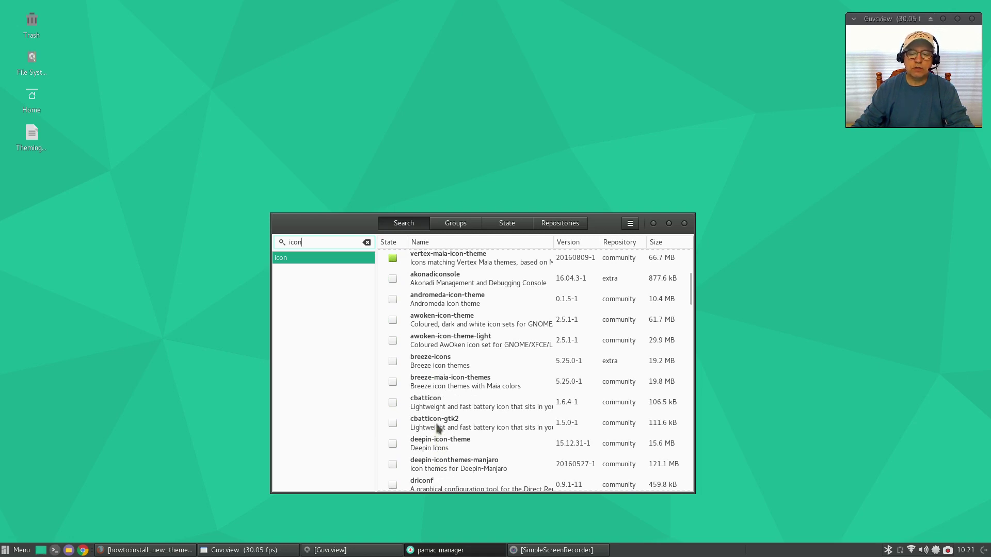
scroll(438, 428, down, 3)
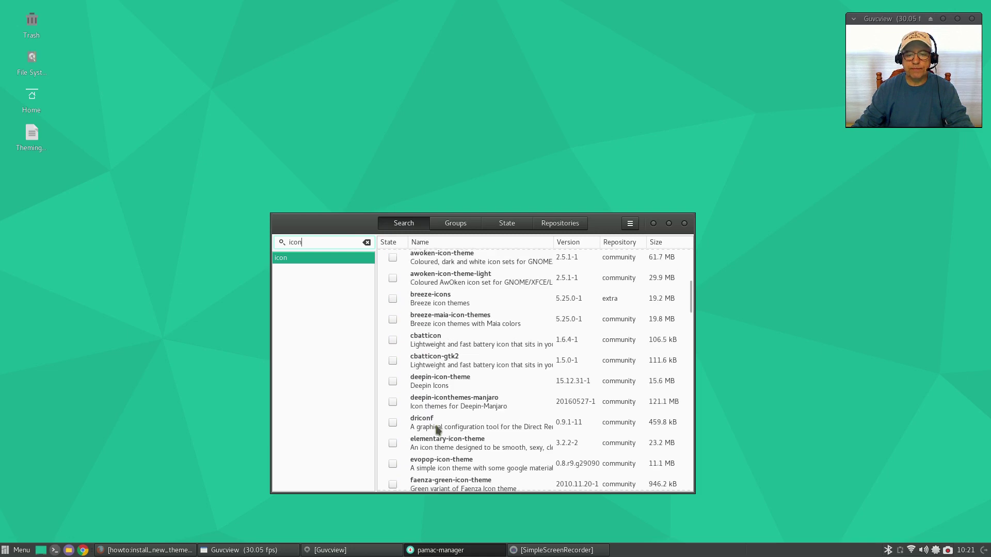
scroll(436, 429, up, 8)
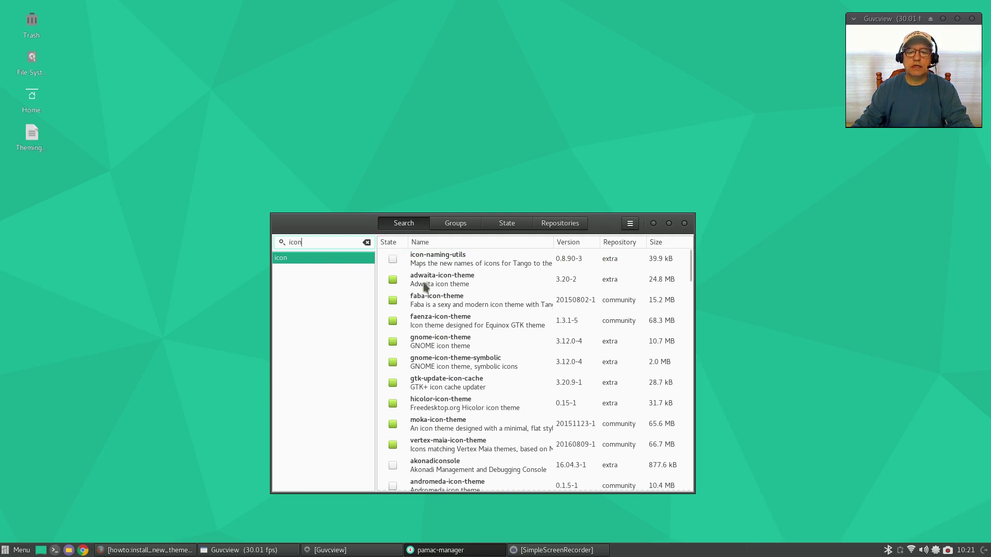
click(685, 224)
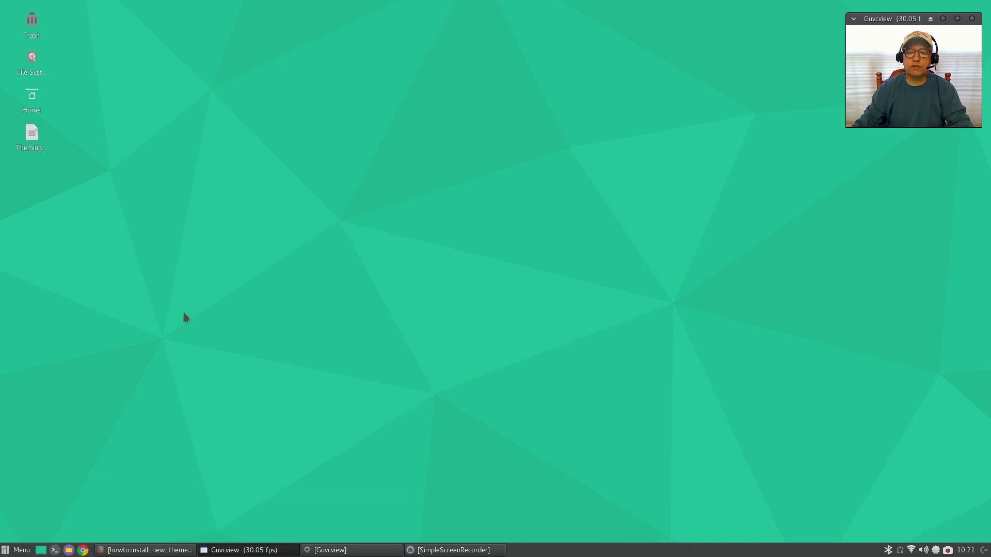
Step: Switch to a terminal and run "sudo pacman -S faenza-icon-theme moka-icon-theme" to install both icon themes
click(54, 550)
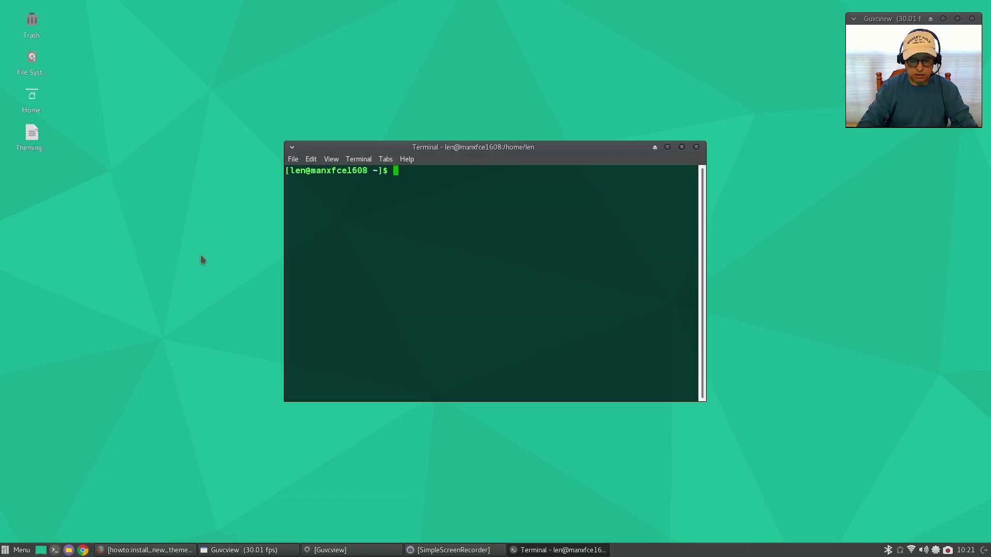
text(sudo pacm)
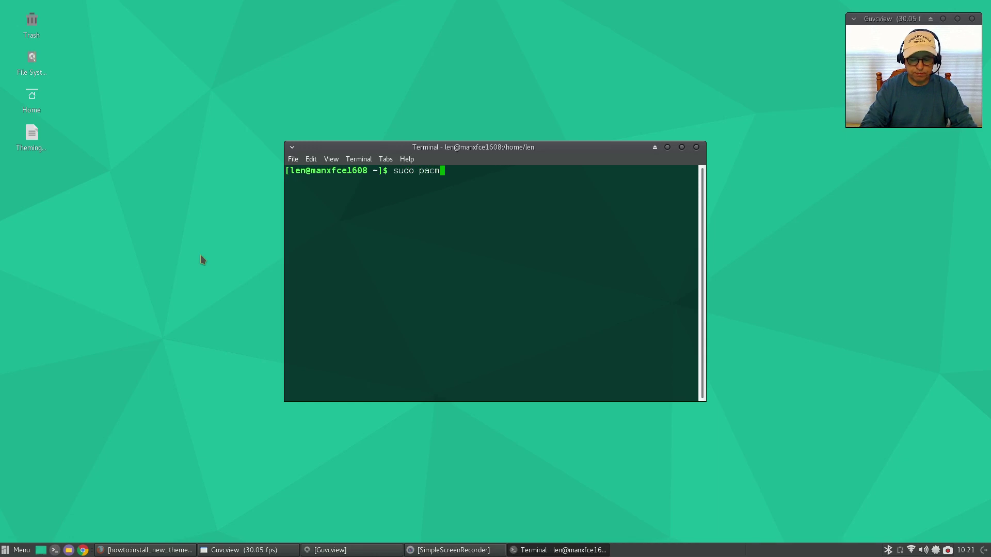
text(an -S)
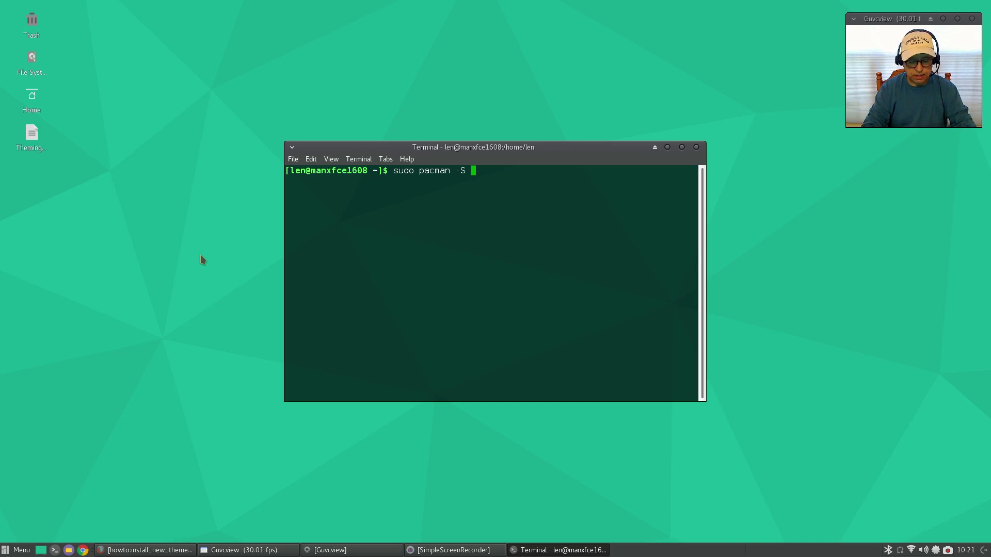
text(faenza-)
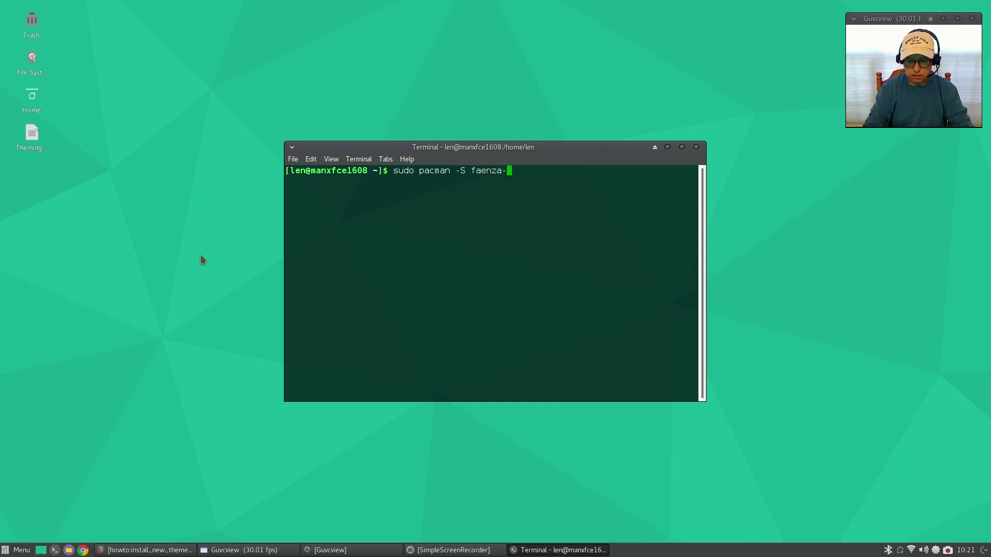
text(icon-)
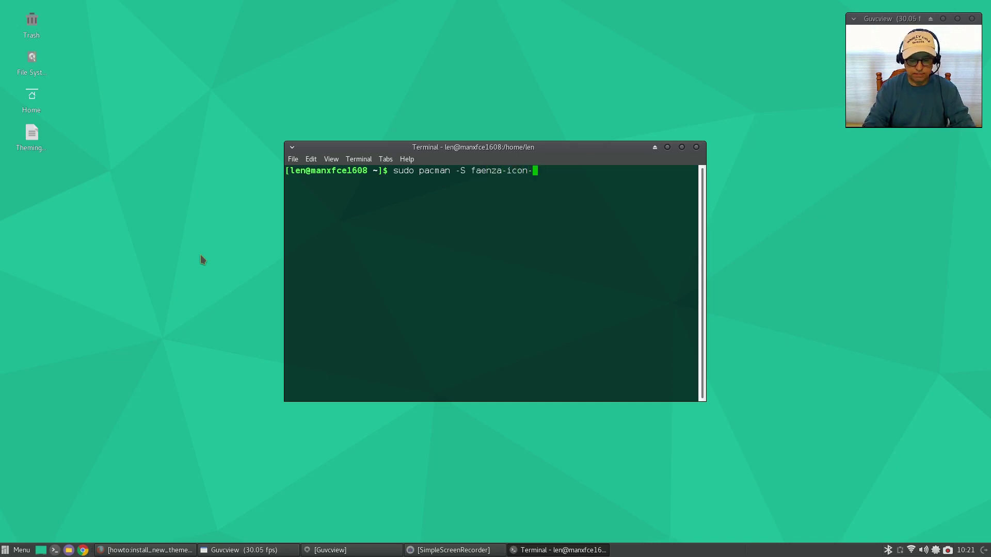
text(theme mok)
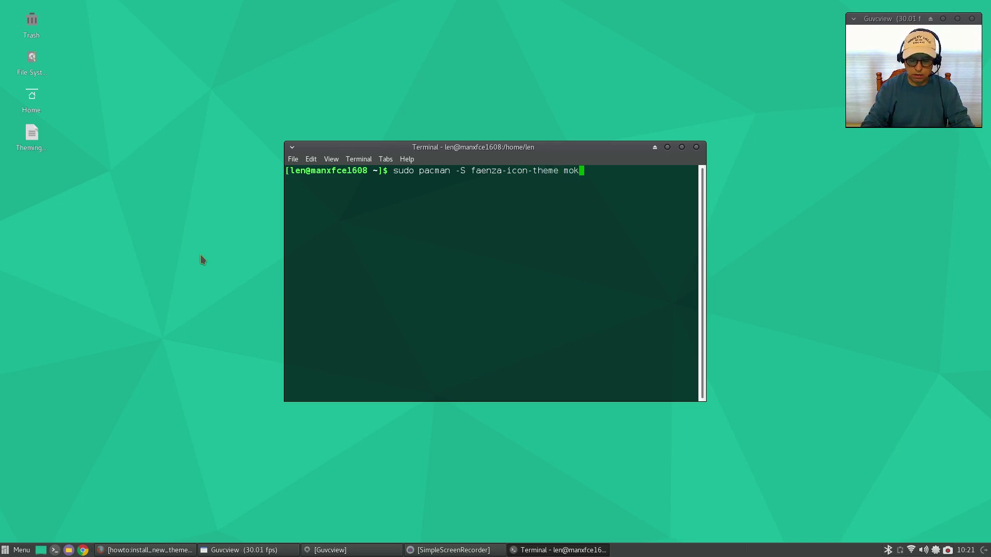
text(a-icon)
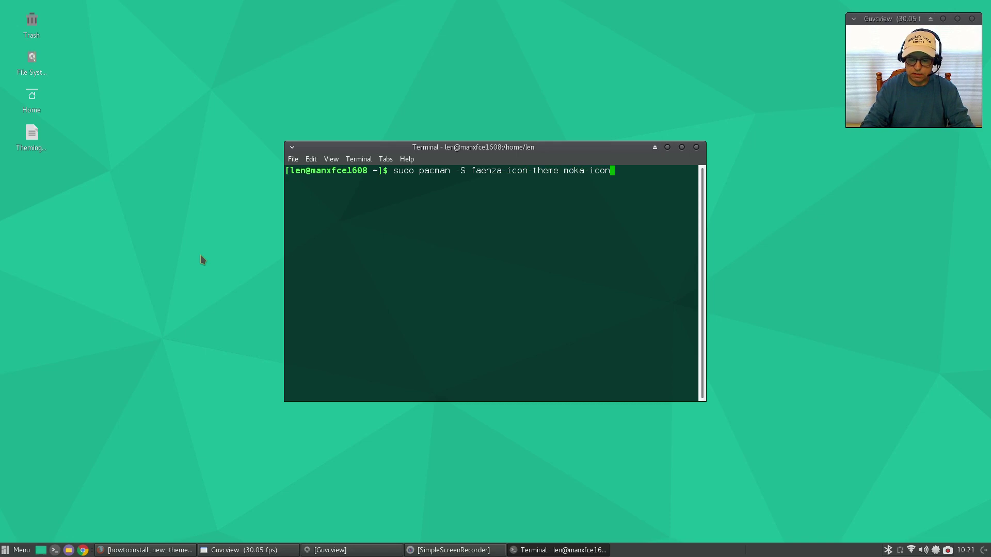
text(-theme)
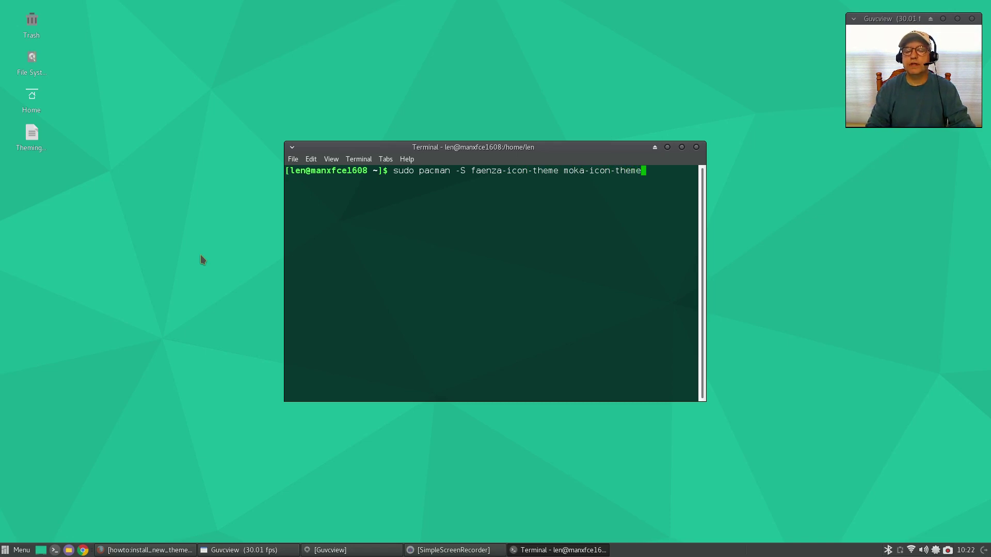
key(Return)
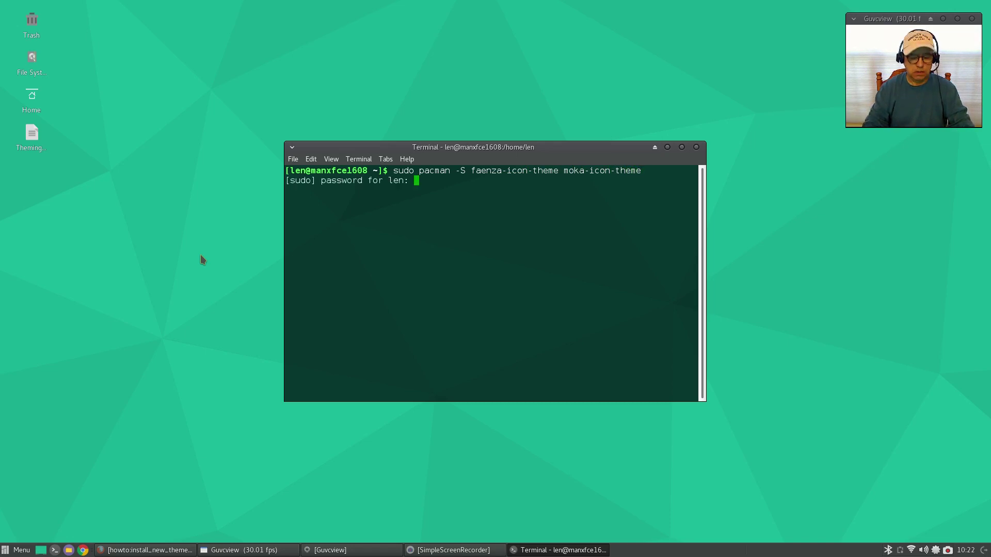
Step: Enter the sudo password, decline the pacman installation with "n", and close the terminal
key(Return)
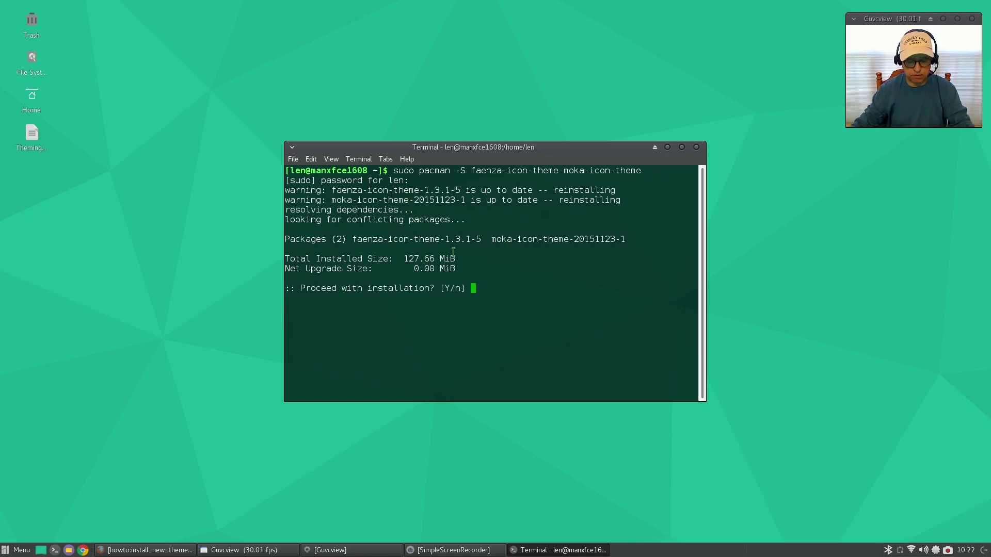
text(n)
key(Return)
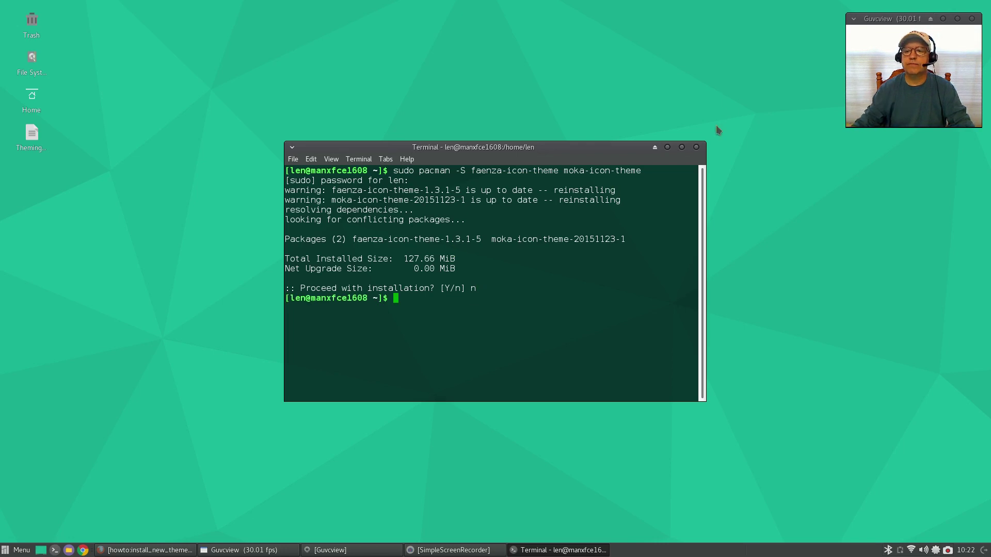
click(696, 147)
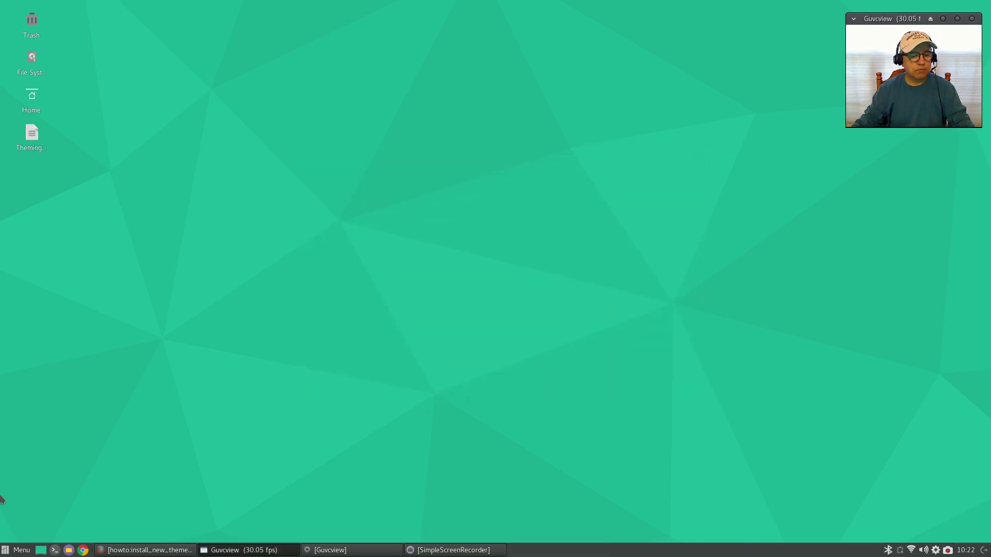
Step: Switch to the Add/Remove Software package manager, view its package list, and close it
click(15, 550)
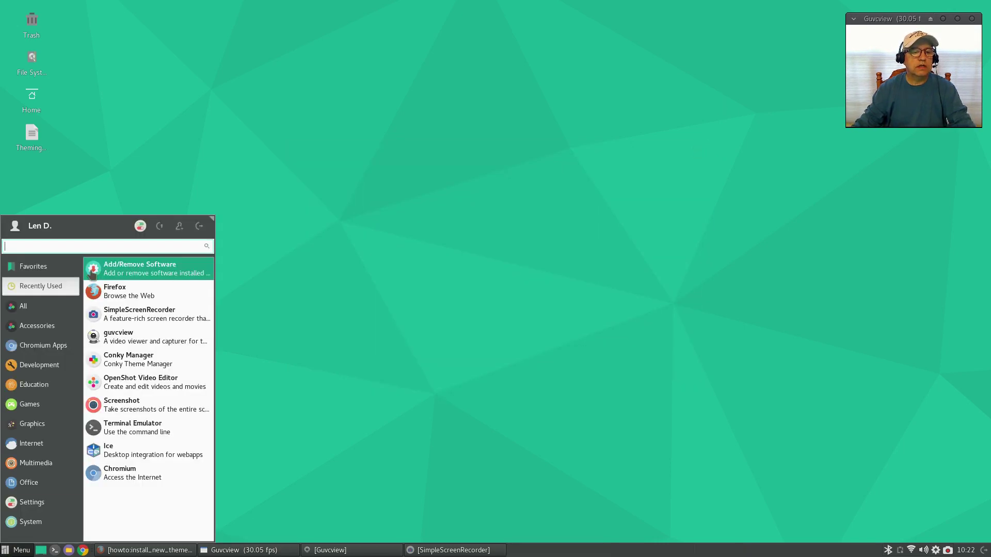
click(155, 272)
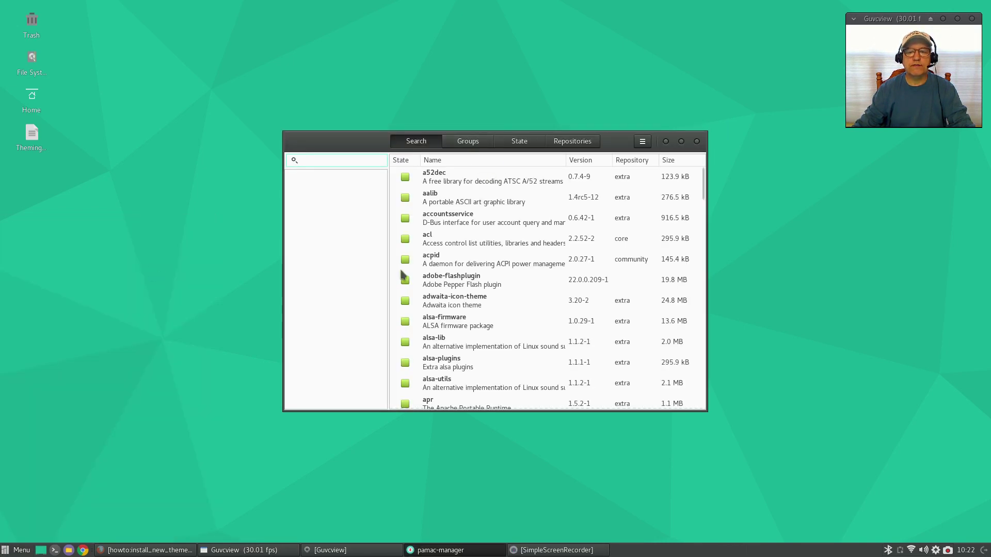
click(697, 141)
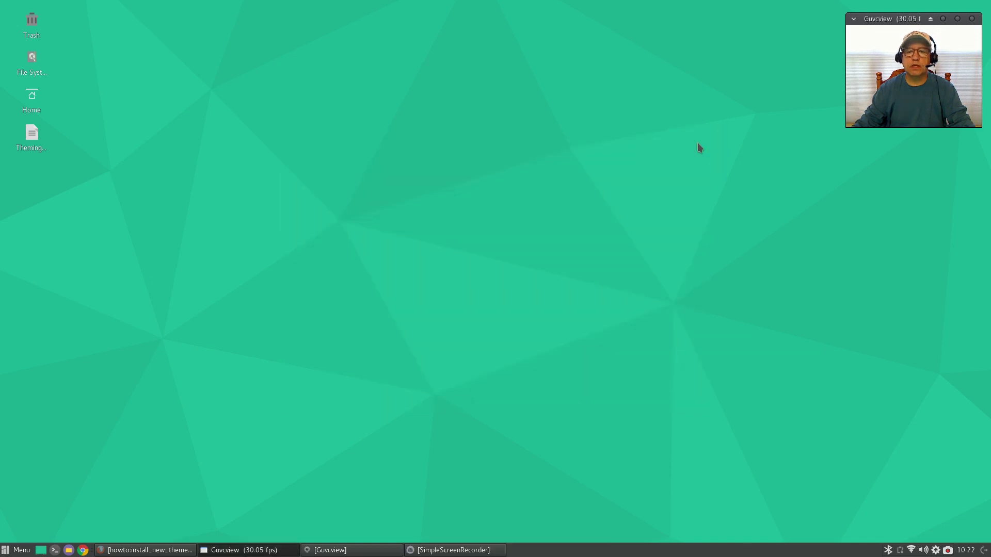
Step: Set the desktop's icon theme to Faenza-Dark in the Appearance settings, and close the settings window
click(26, 551)
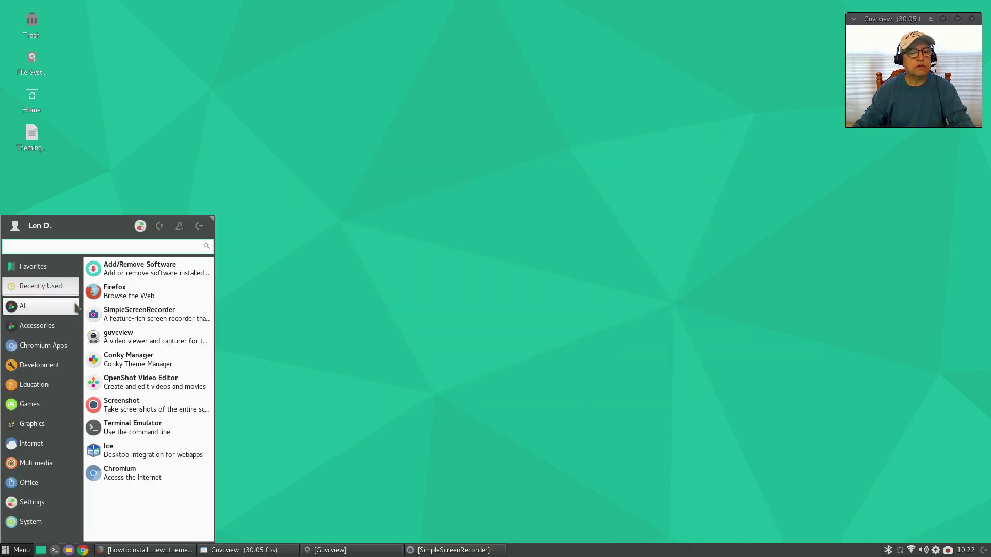
click(139, 227)
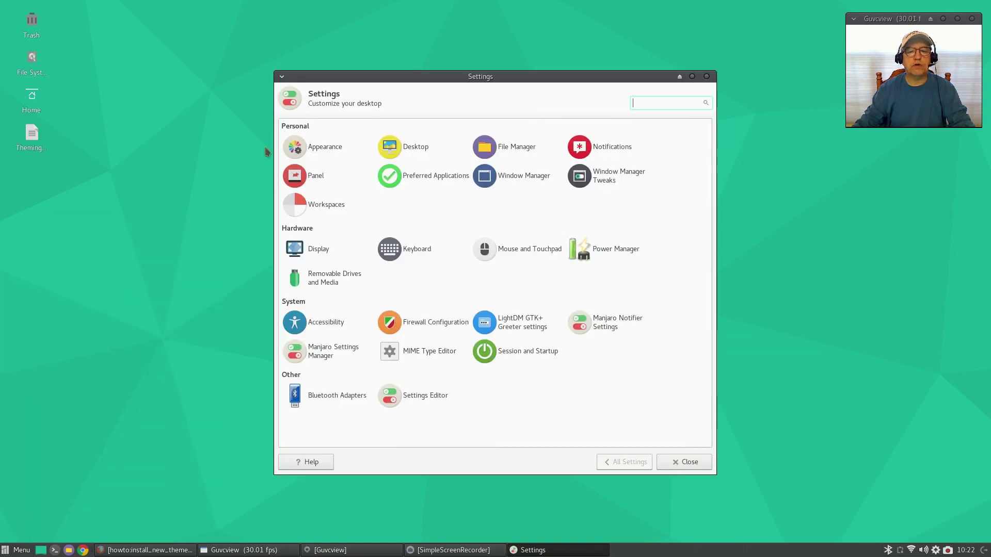
click(316, 147)
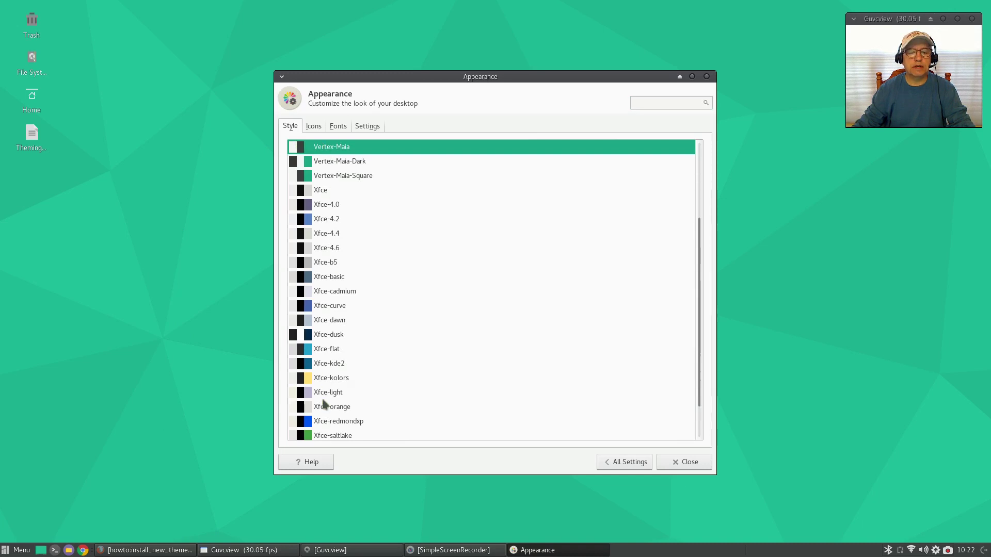
click(313, 127)
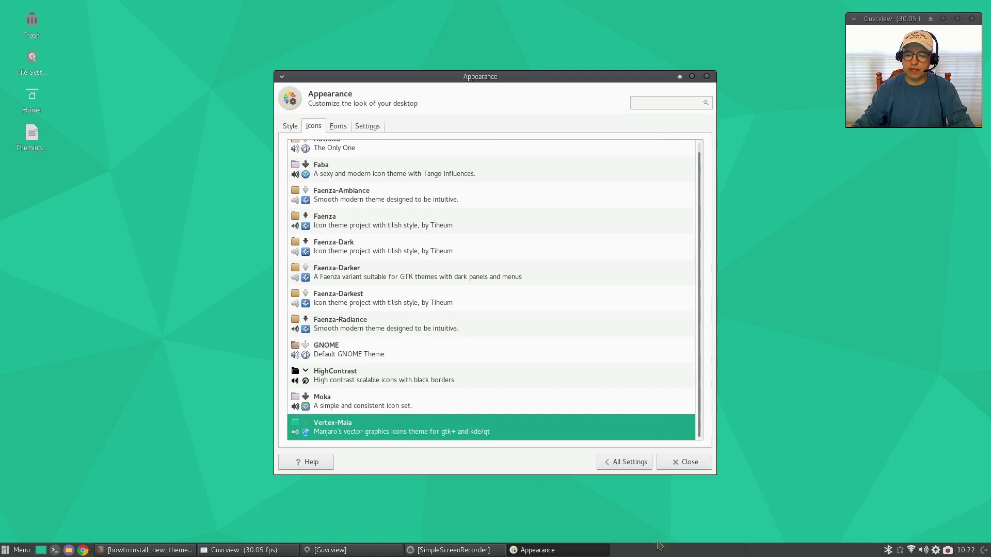
click(324, 250)
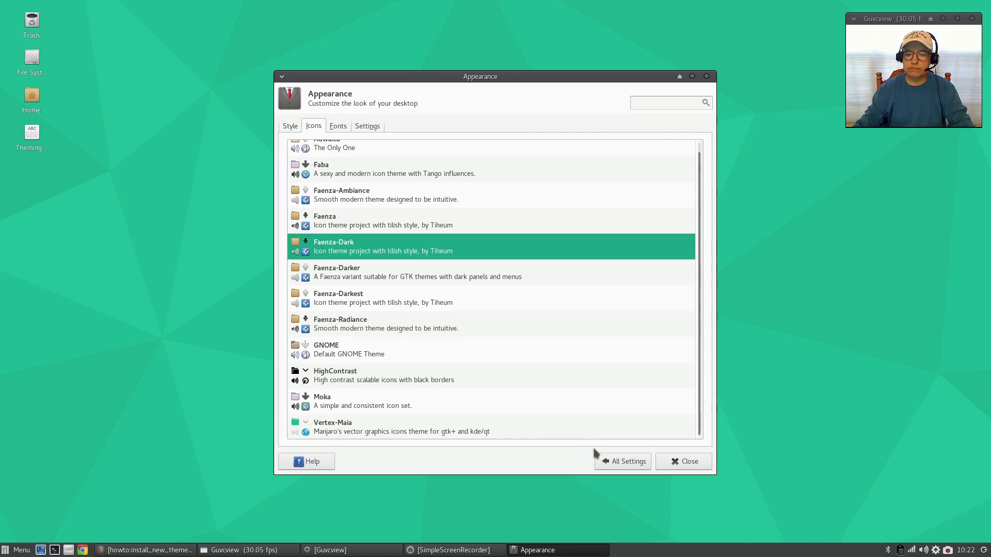
click(666, 466)
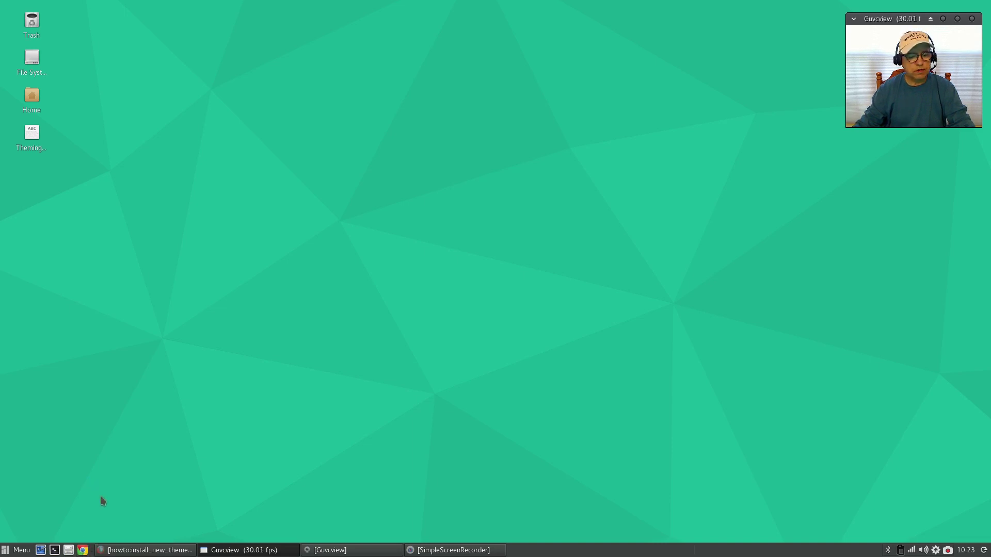
Step: Add a Chromium launcher to the panel from the Internet applications in the Whisker Menu
click(19, 550)
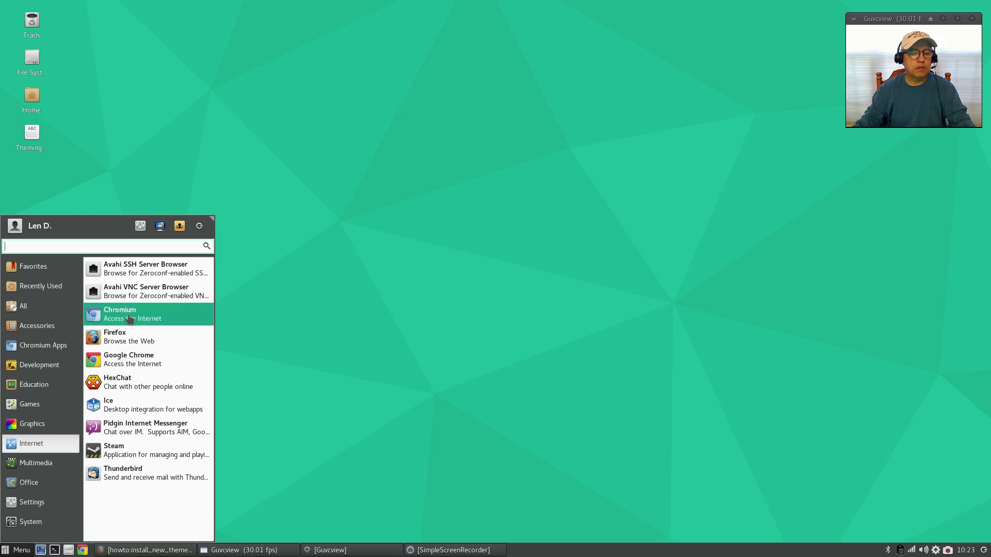
right_click(129, 319)
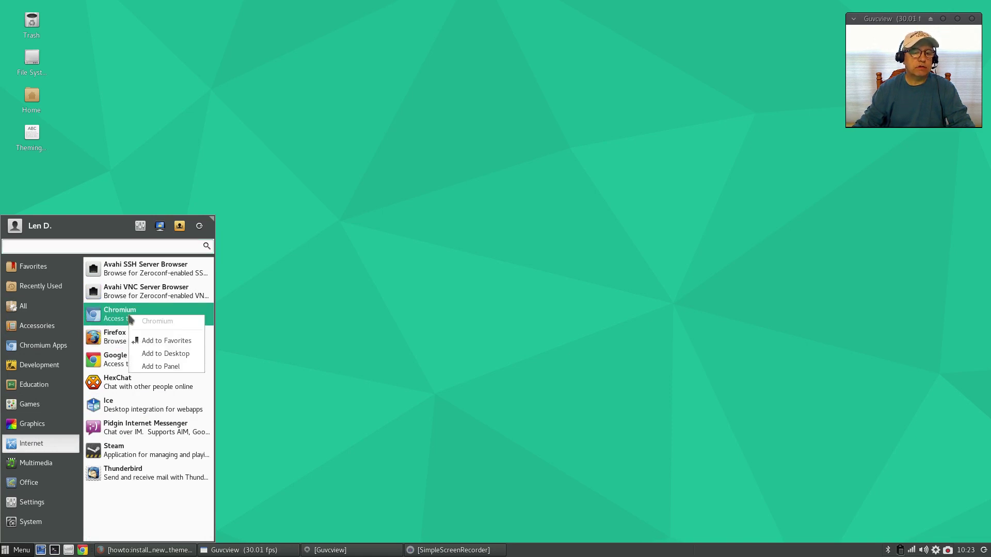
click(161, 366)
click(436, 368)
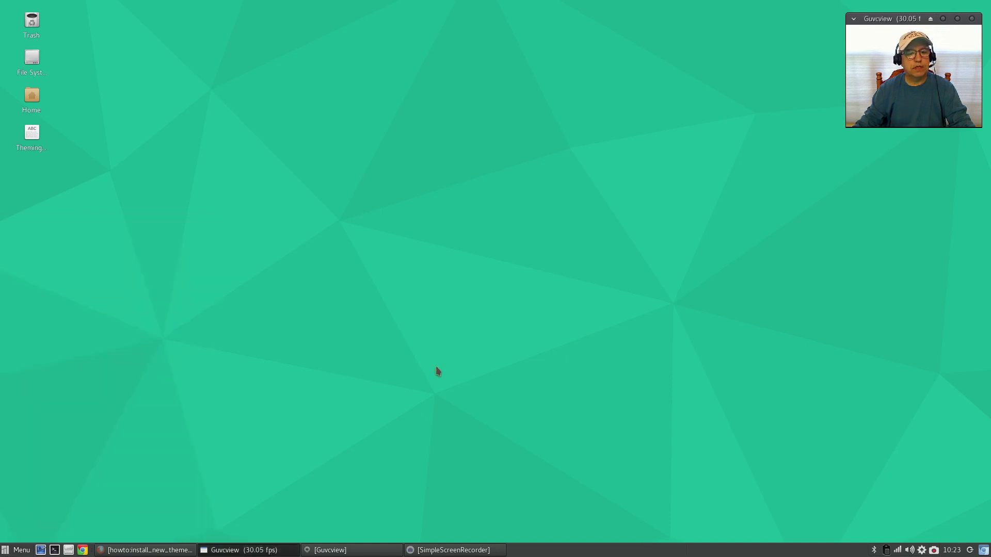
Step: Move the Chromium launcher along the panel to between the terminal and file manager launchers
right_click(983, 551)
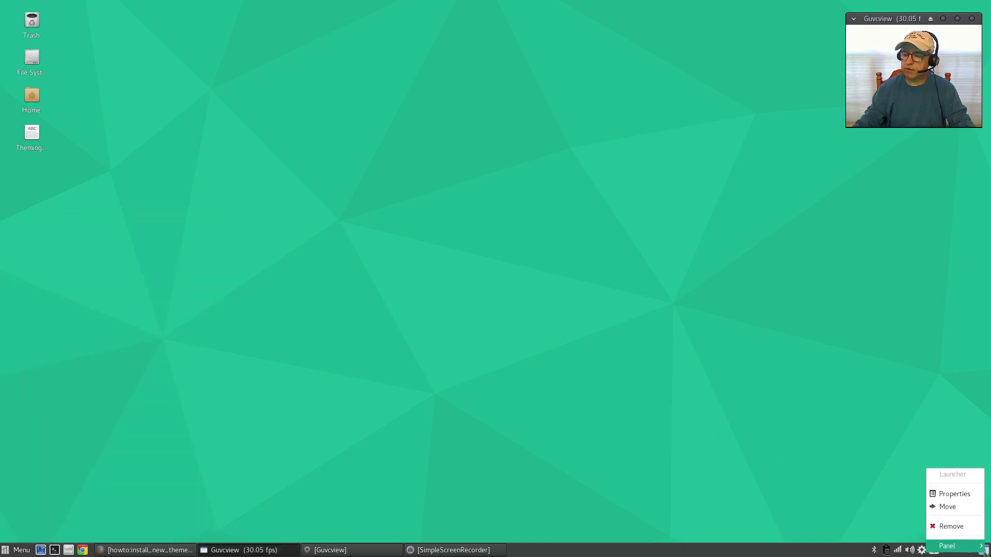
mouse_move(983, 550)
click(947, 508)
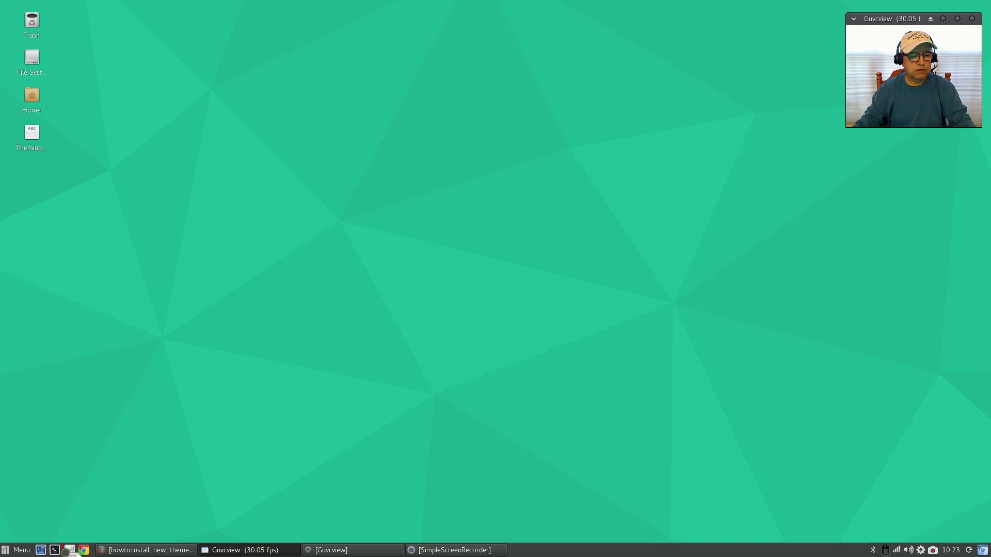
click(66, 551)
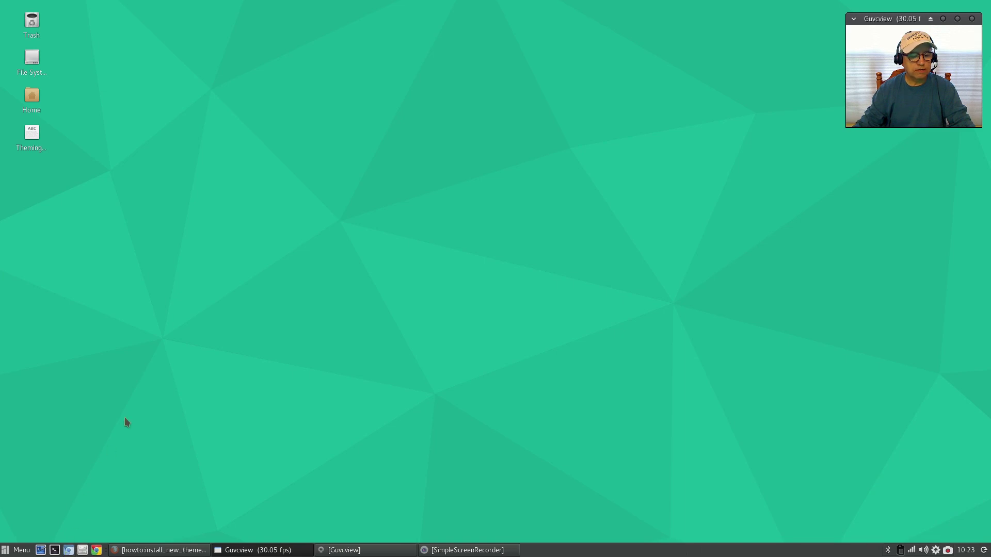
Step: View the home folder in the file manager, open Google Chrome from its panel launcher, and close both windows
click(83, 550)
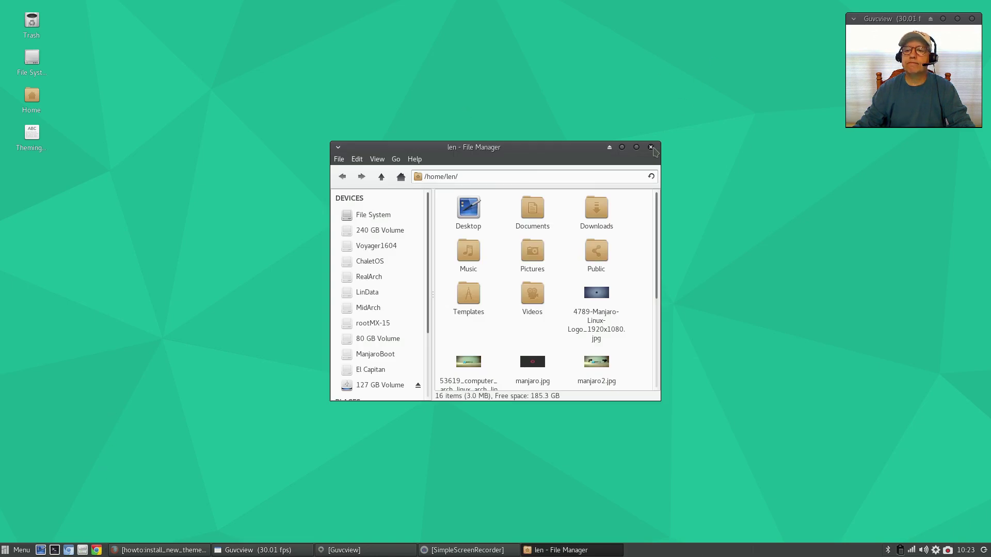
click(651, 148)
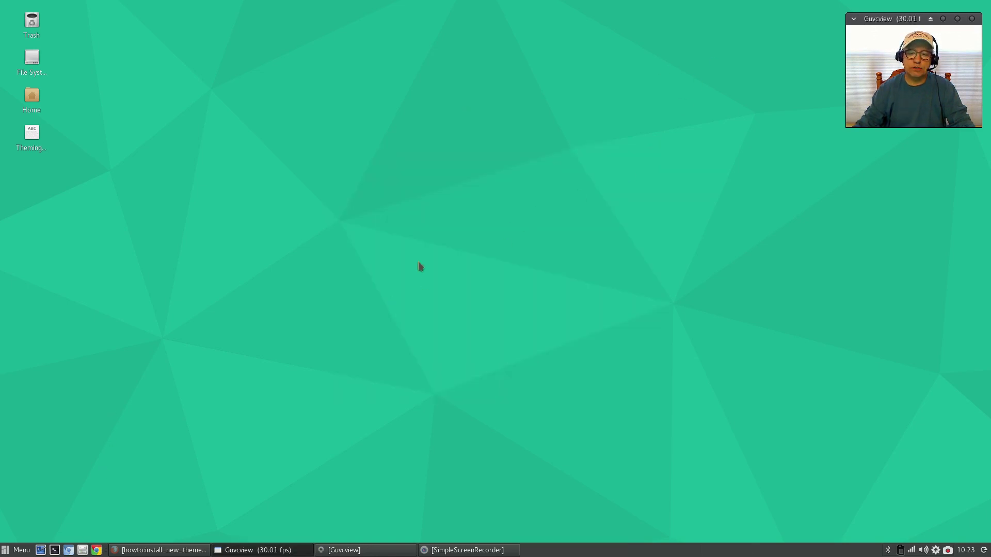
click(96, 550)
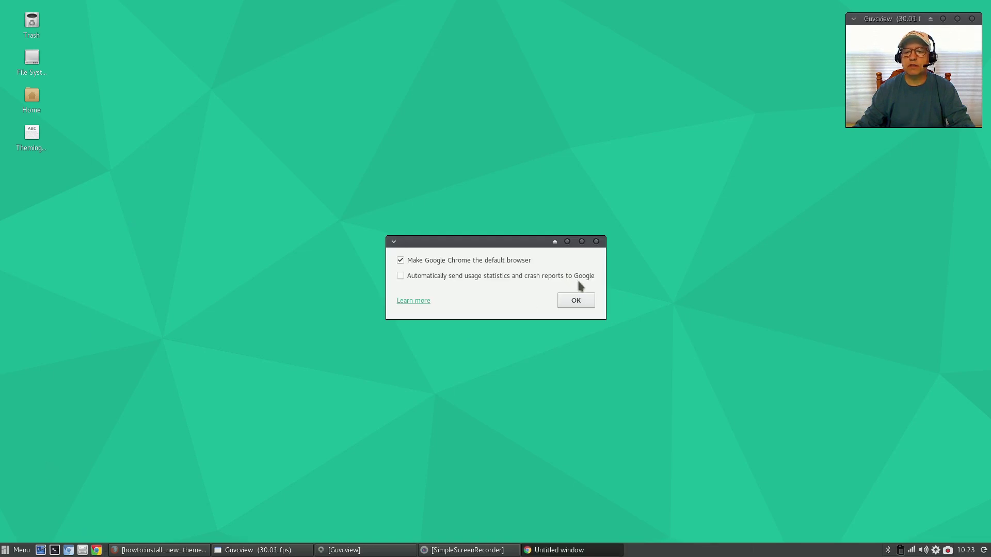
click(596, 242)
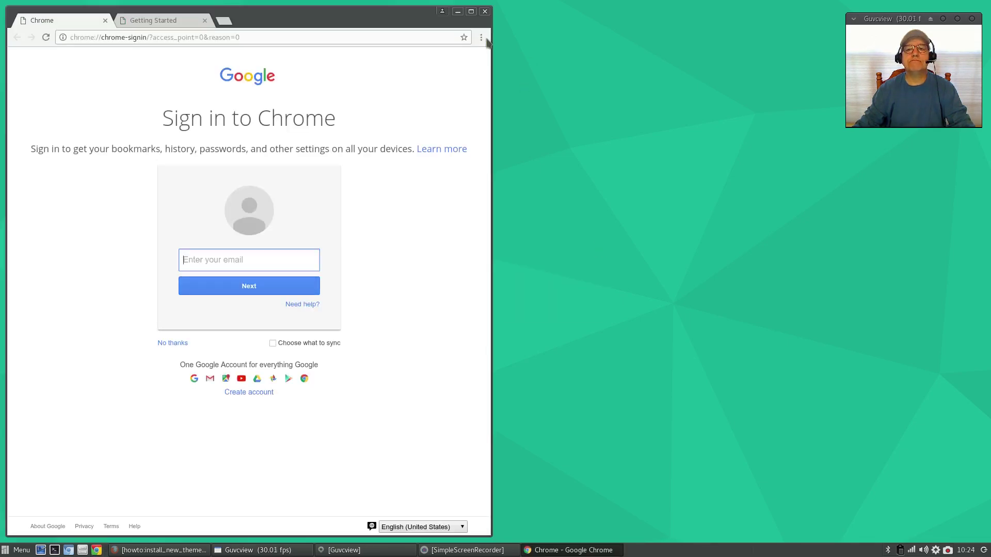
click(484, 11)
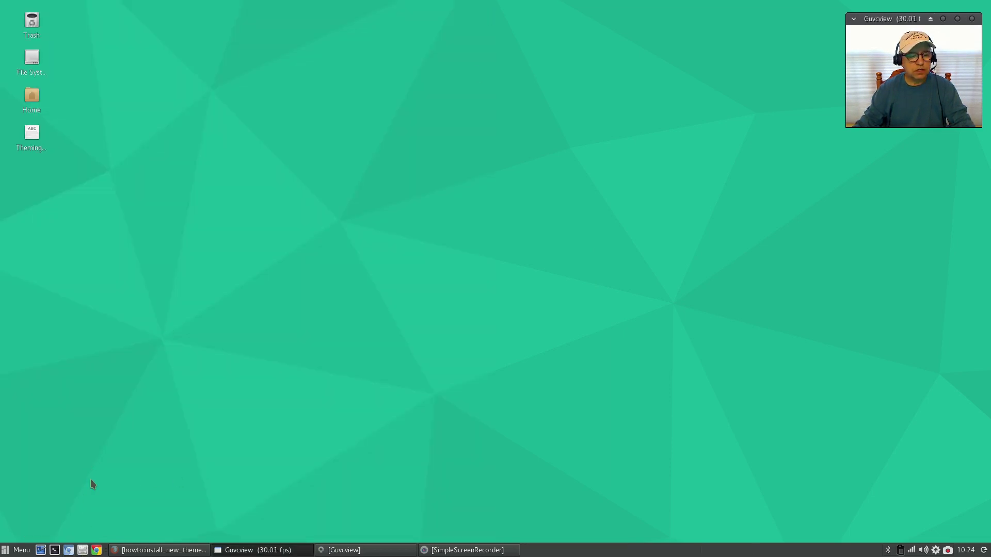
Step: Review the default window placement in Window Manager Tweaks, and check it by opening and closing the home folder
click(16, 548)
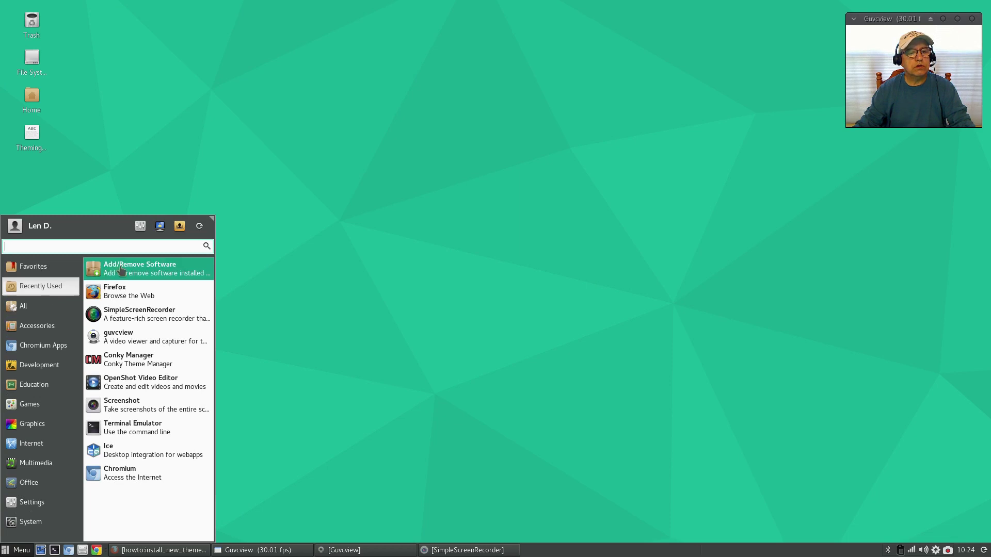
click(140, 227)
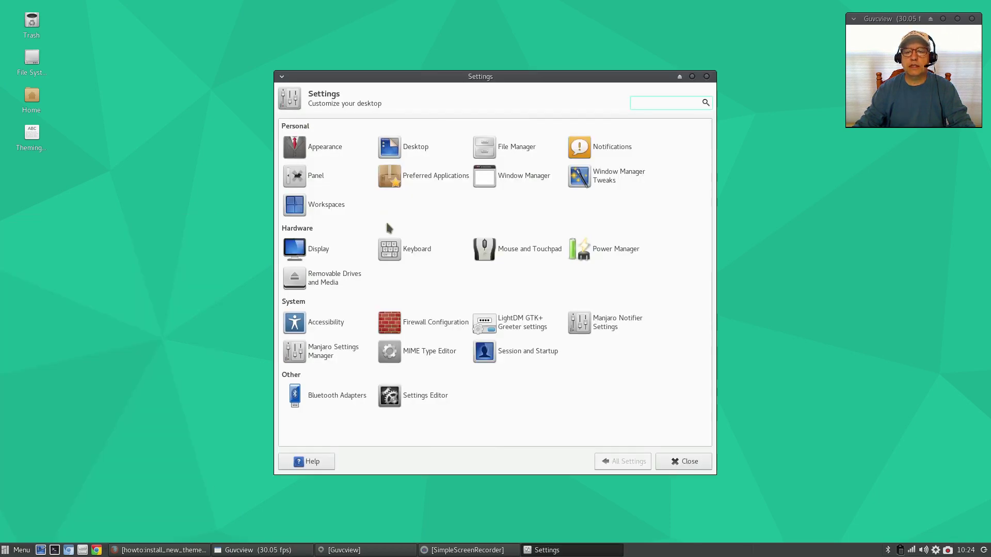
click(593, 175)
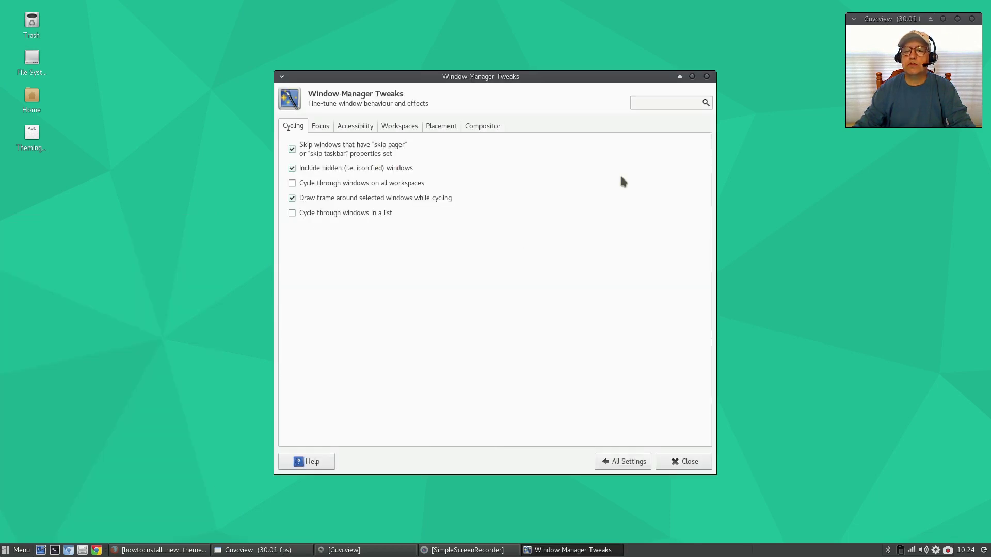
click(441, 126)
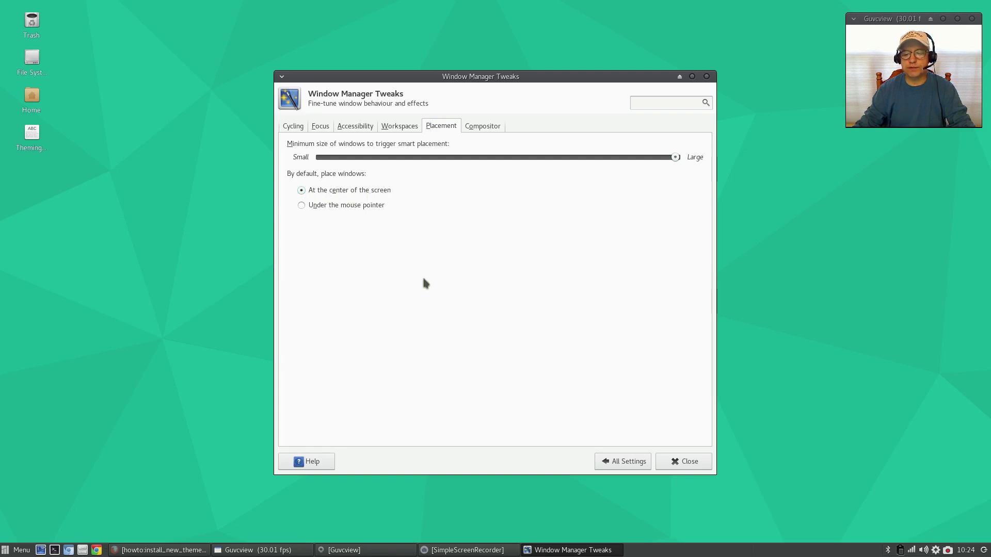
click(689, 468)
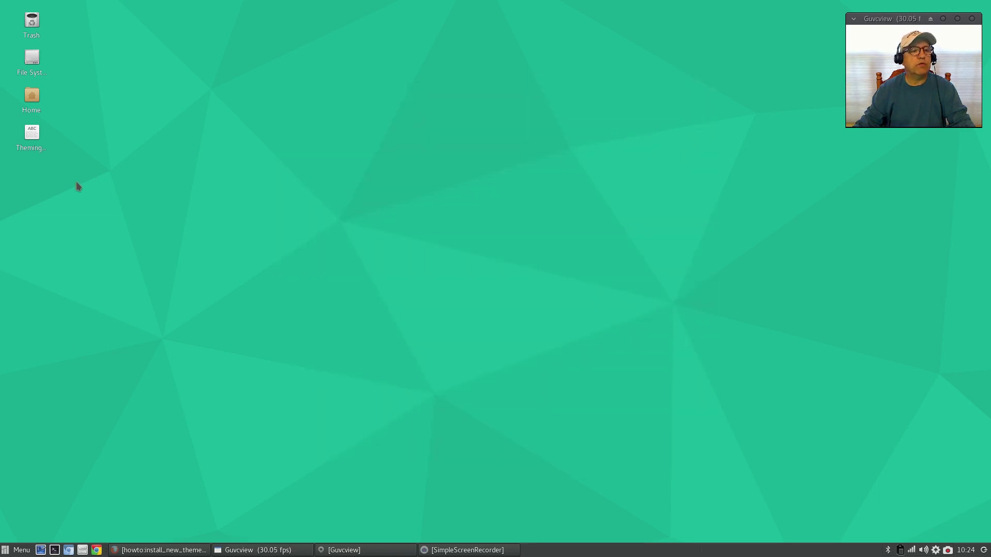
double_click(32, 98)
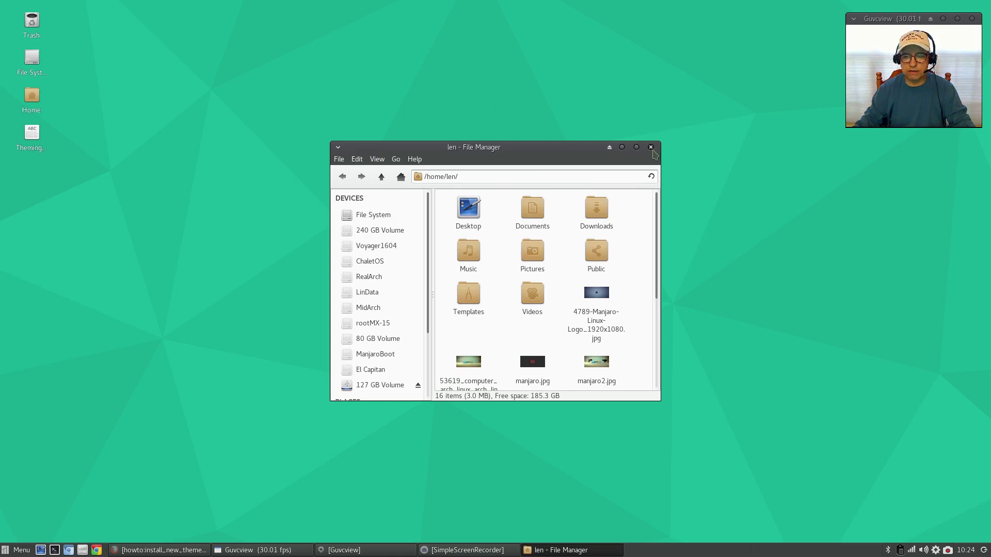
click(651, 147)
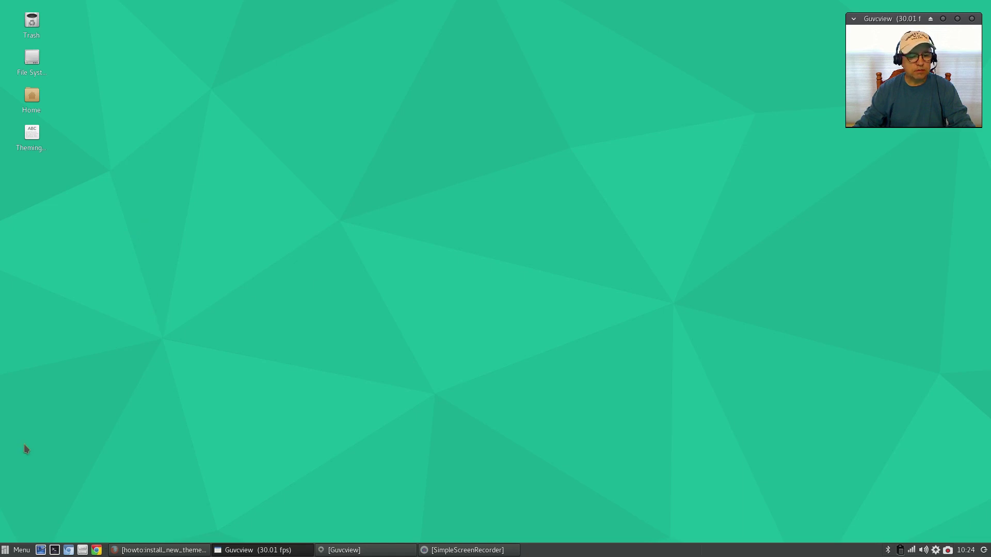
Step: Look through the installed desktop styles in the Appearance settings
click(17, 549)
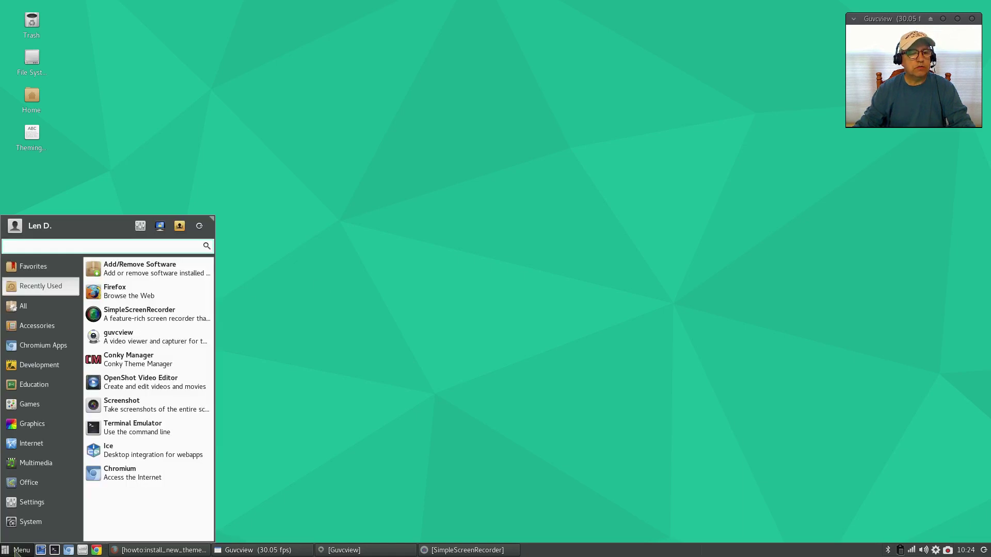
click(140, 226)
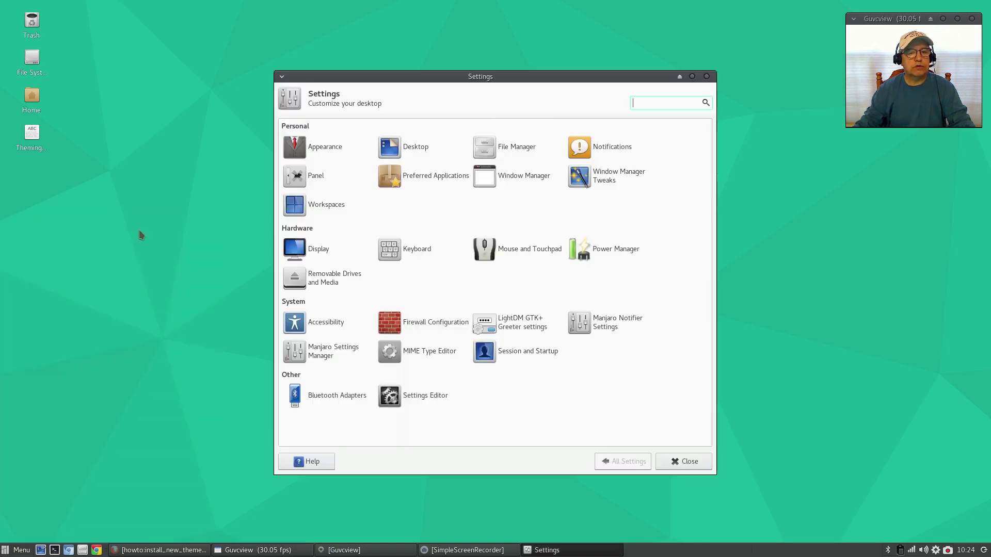
click(328, 148)
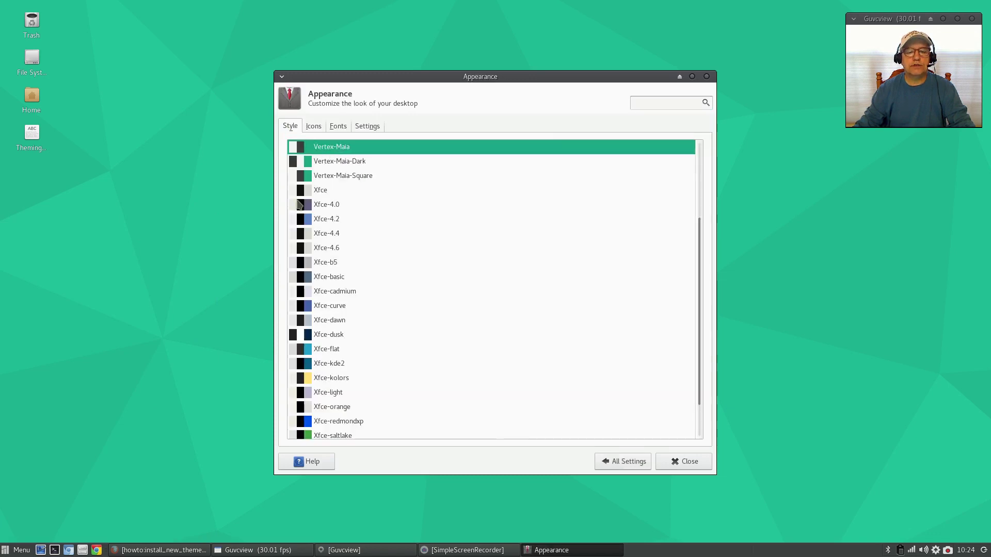
scroll(334, 340, up, 3)
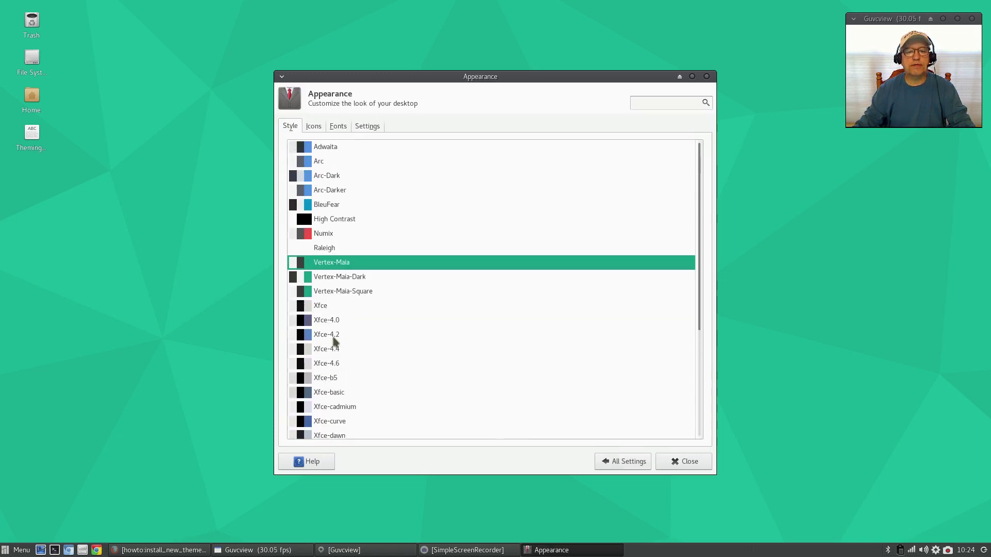
scroll(334, 341, down, 2)
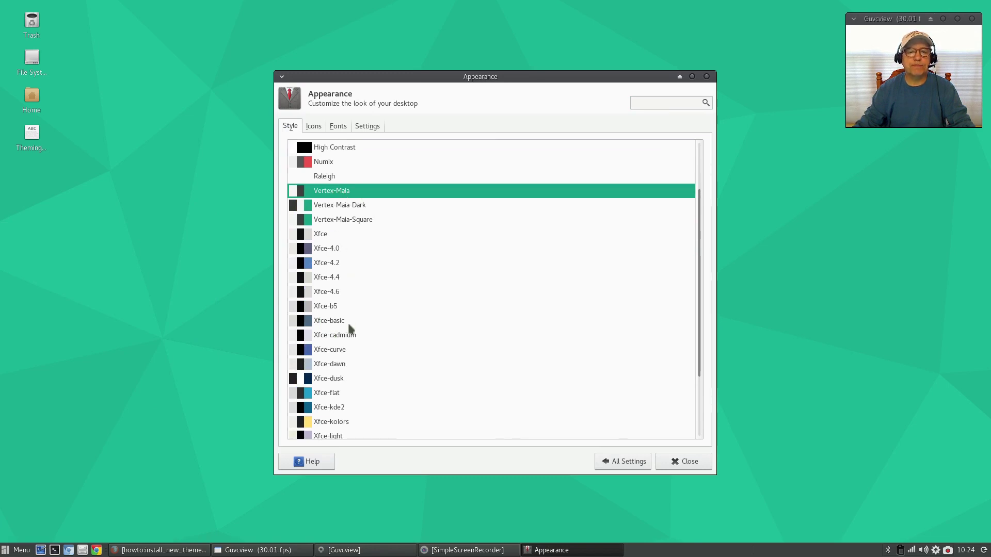
scroll(349, 328, up, 2)
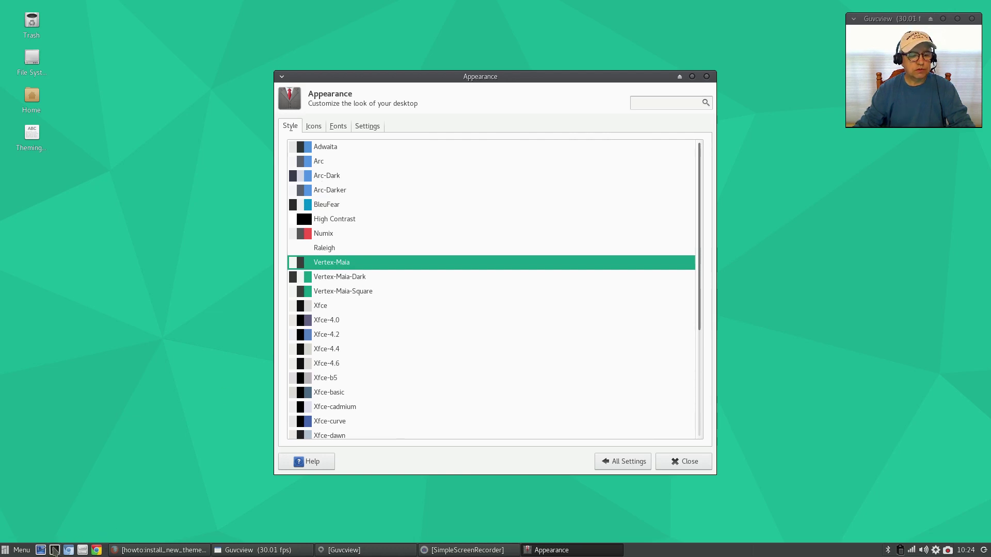
Step: Search for the theme package in a terminal with "yaourt bleufear", enter package number 1, and close the terminal
click(54, 550)
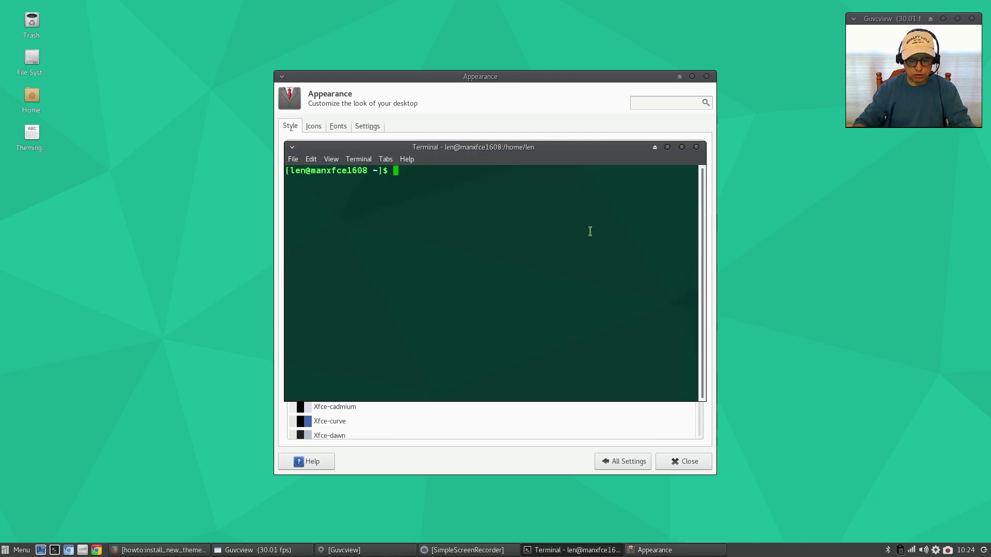
text(yaourt)
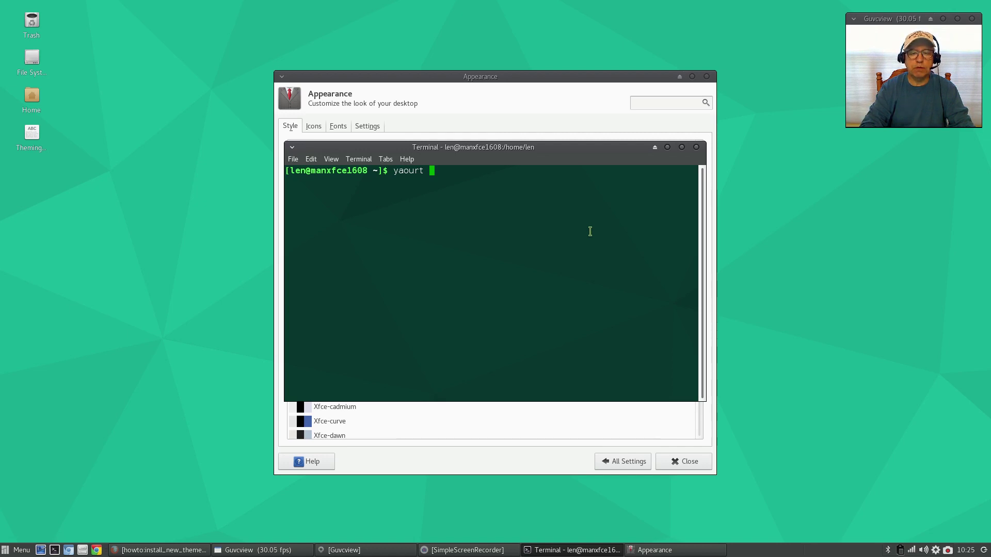
text(bl)
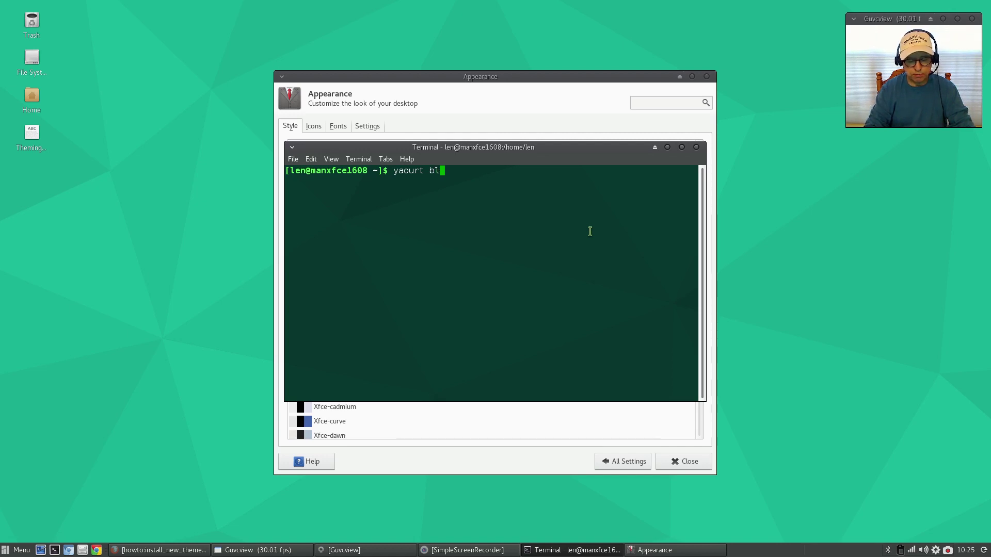
text(e)
text(ufear)
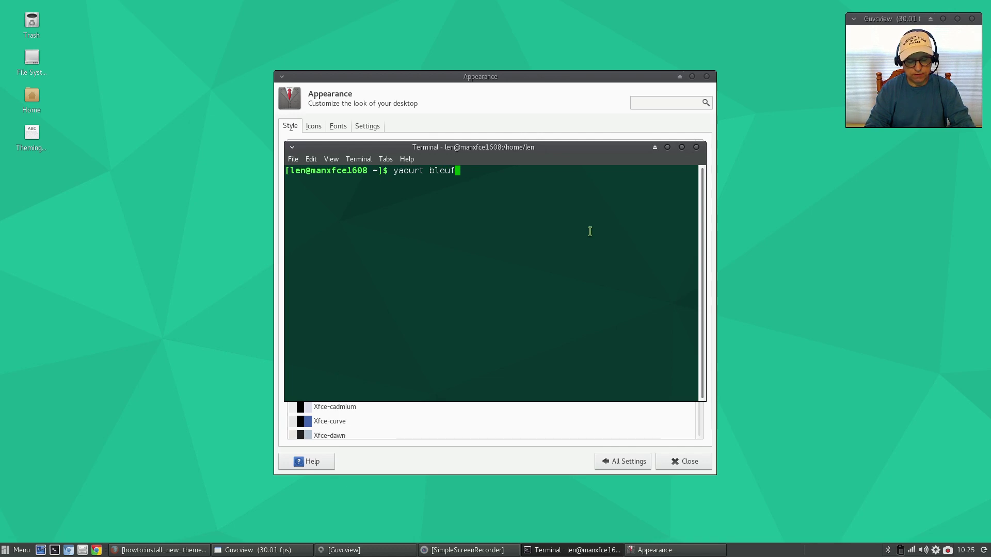
key(Return)
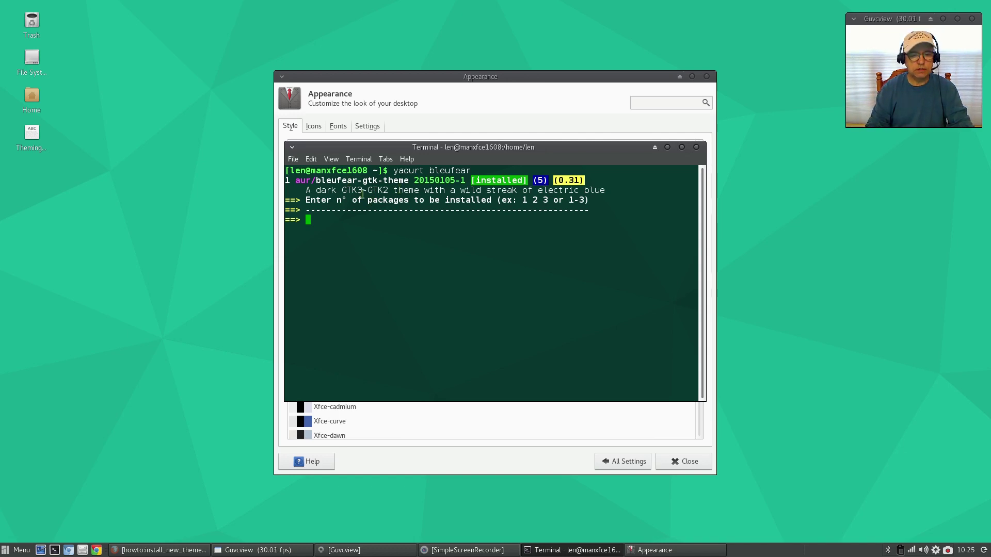
text(1)
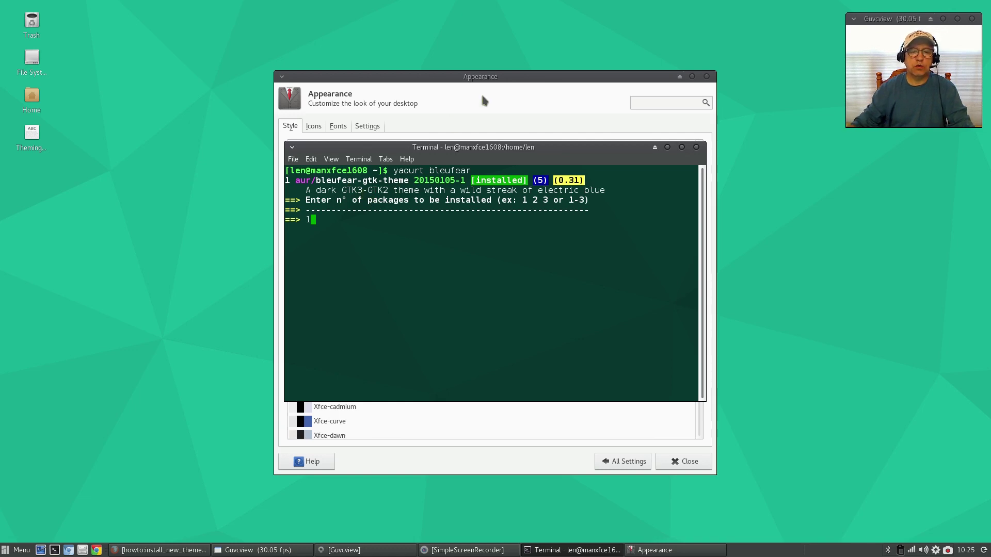
click(696, 148)
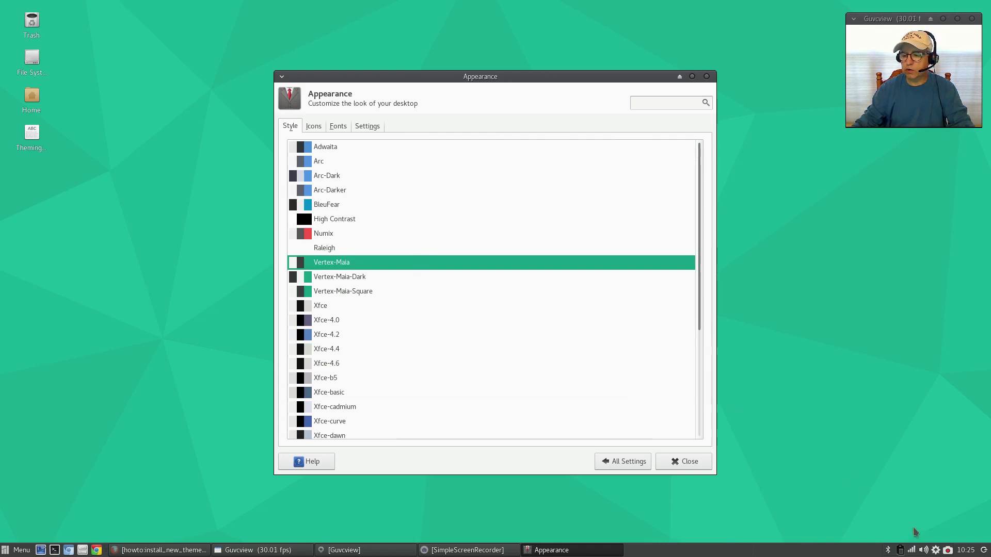
Step: View the package list in Add/Remove Software, and close both it and the Appearance settings
click(17, 550)
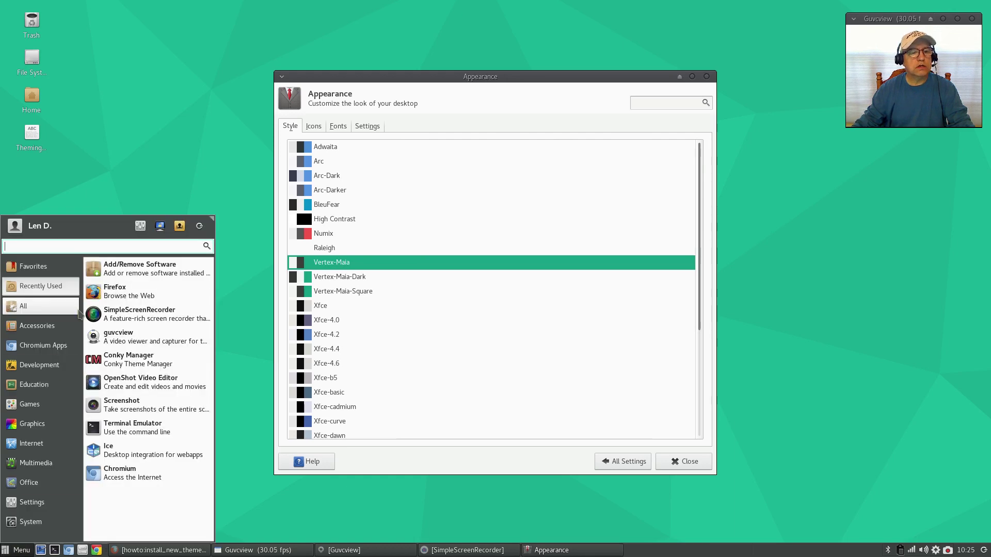
click(40, 285)
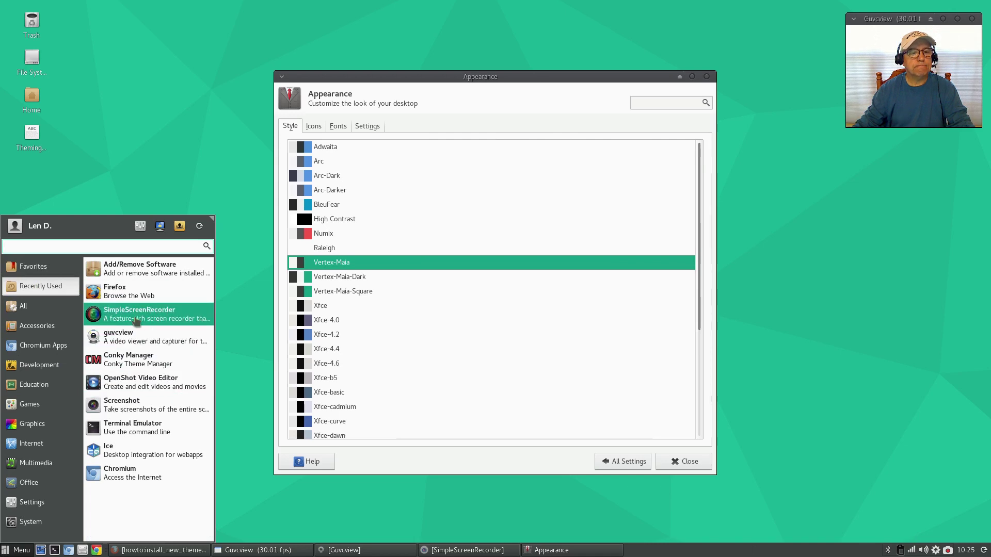
click(140, 273)
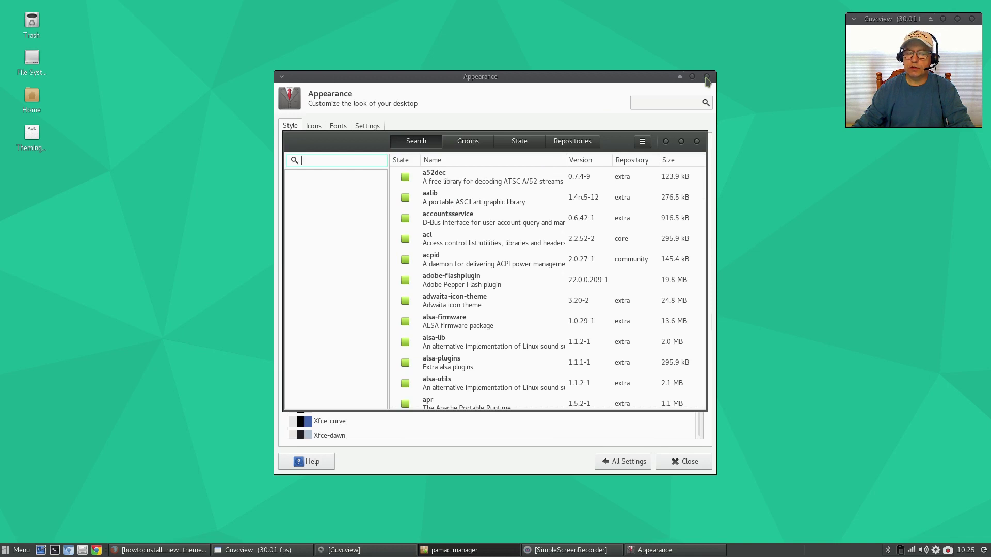
click(706, 77)
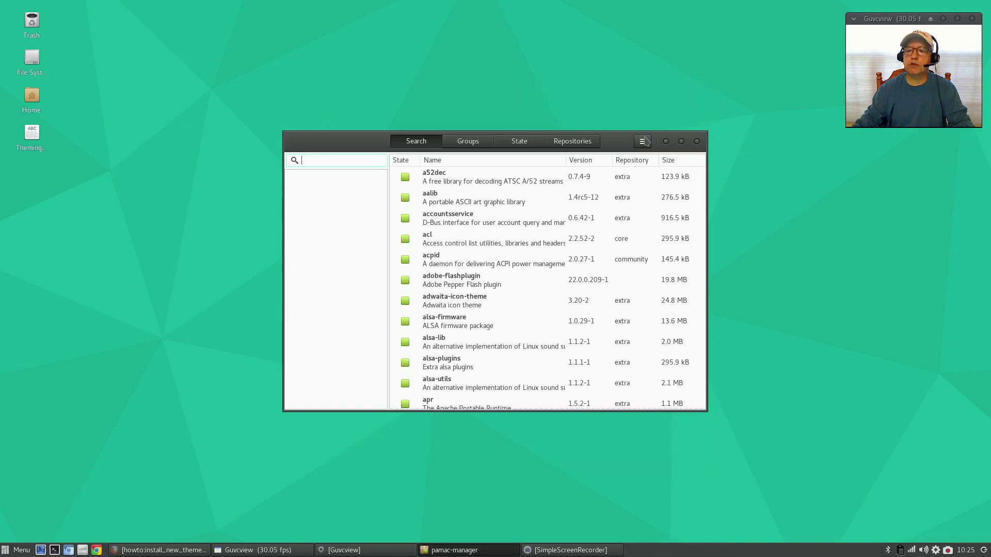
click(696, 141)
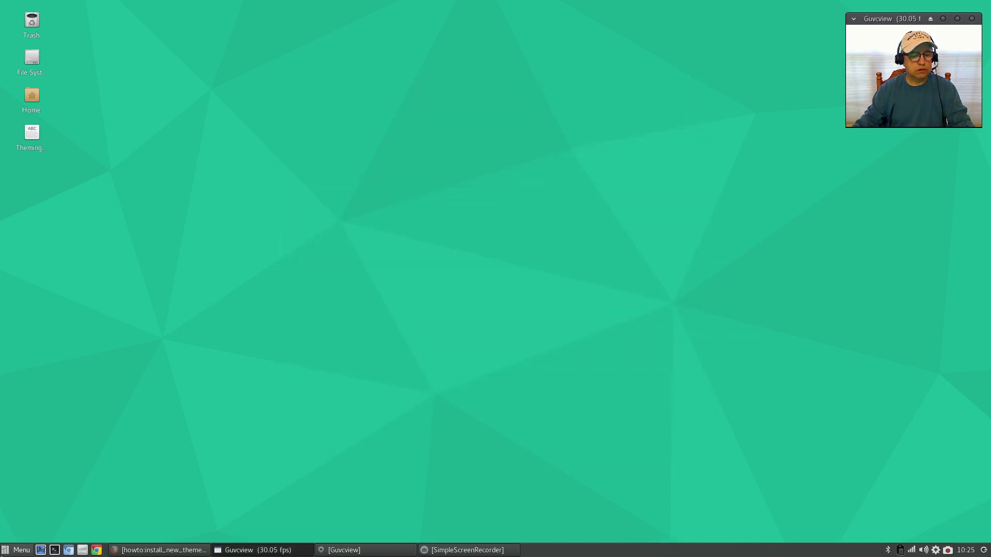
Step: Reopen the Appearance settings at the start of the desktop style list
click(18, 550)
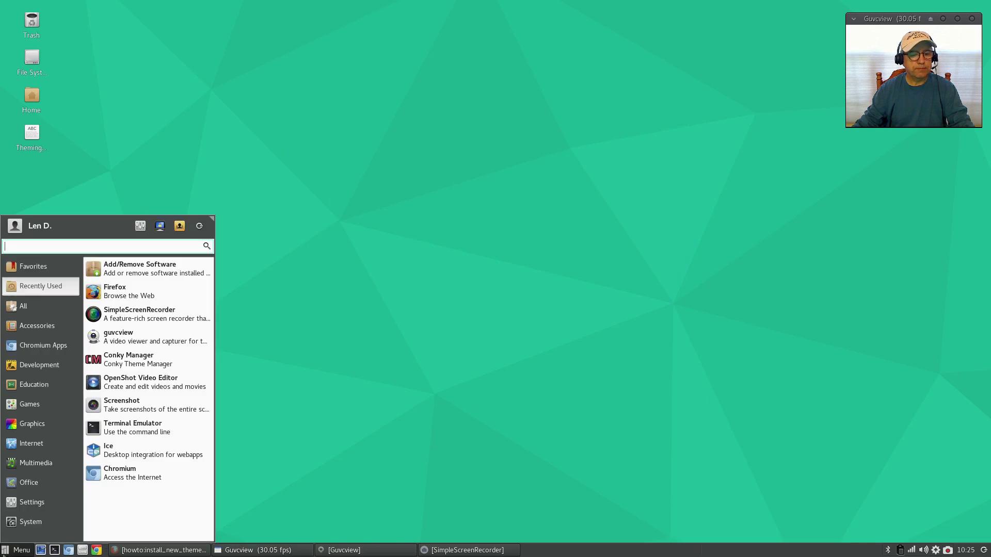
click(140, 225)
click(328, 150)
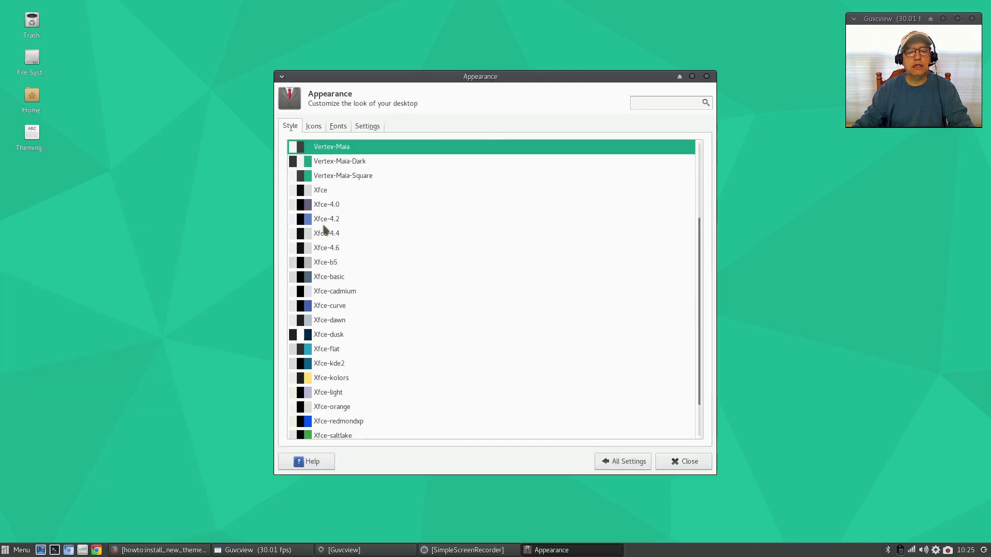
scroll(323, 248, up, 3)
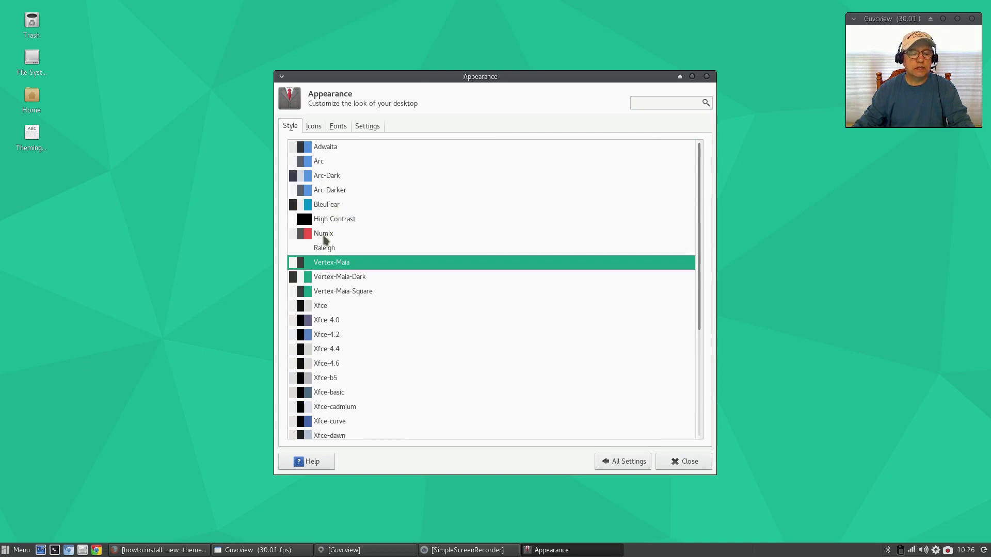
Step: Try the Numix style, switch back to Vertex-Maia, and compare how each looks in the application menu
click(325, 234)
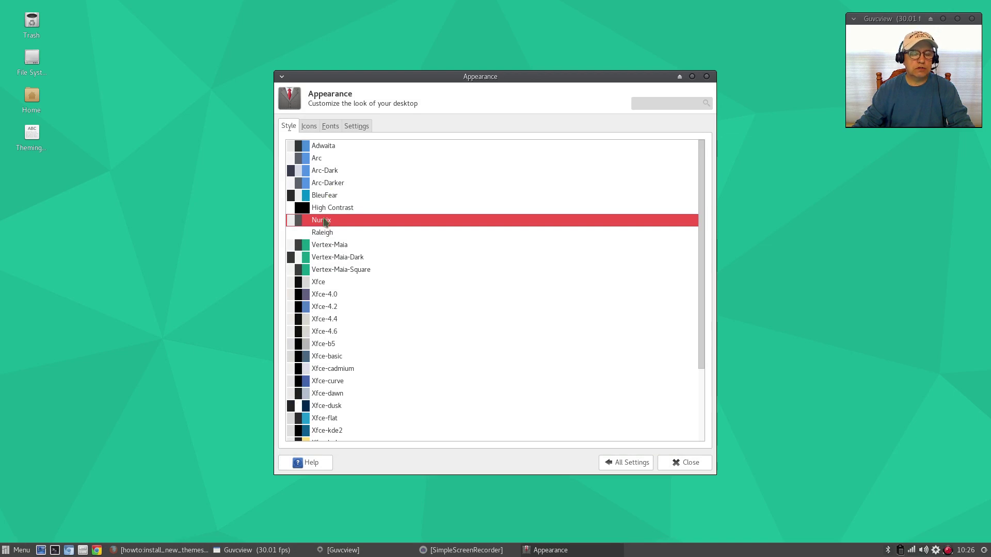
click(16, 550)
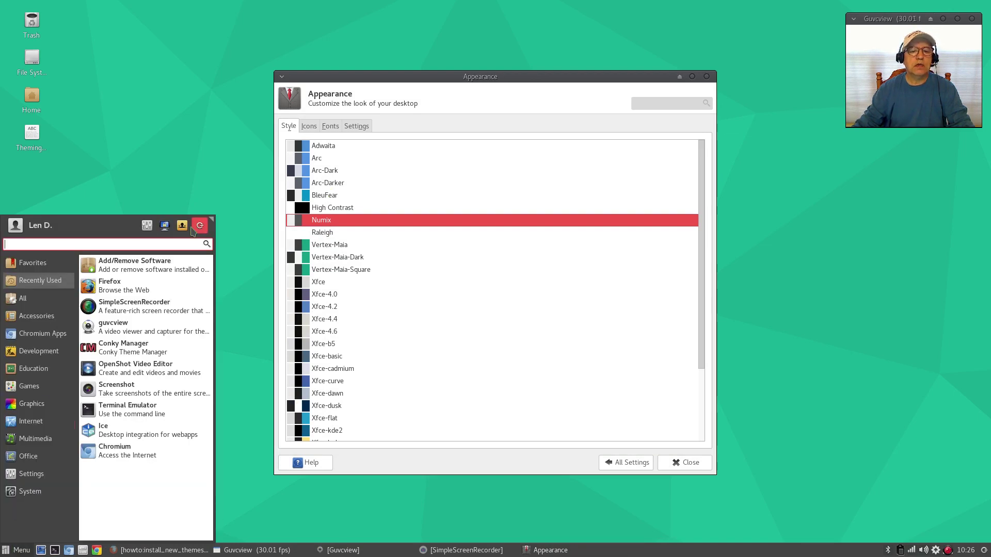
click(328, 254)
click(327, 245)
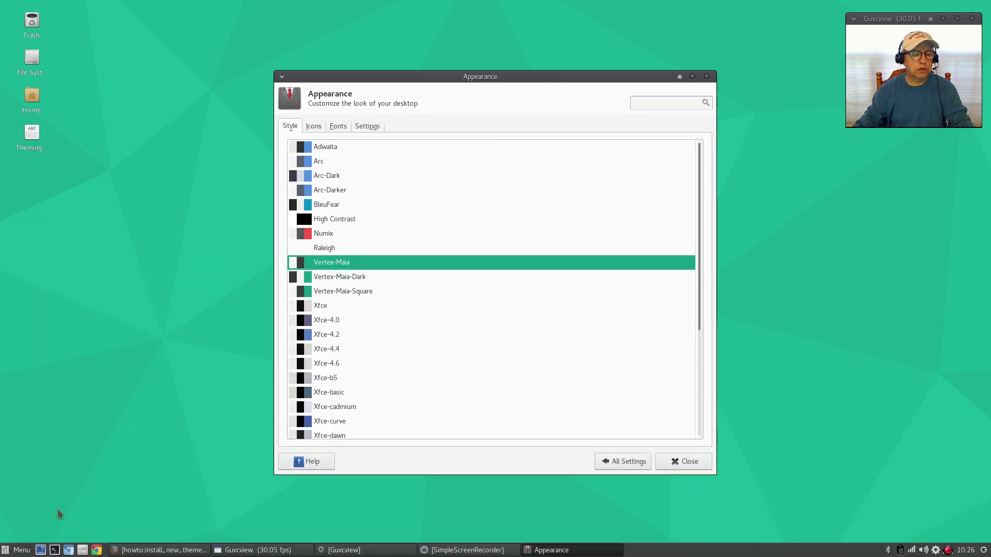
click(20, 549)
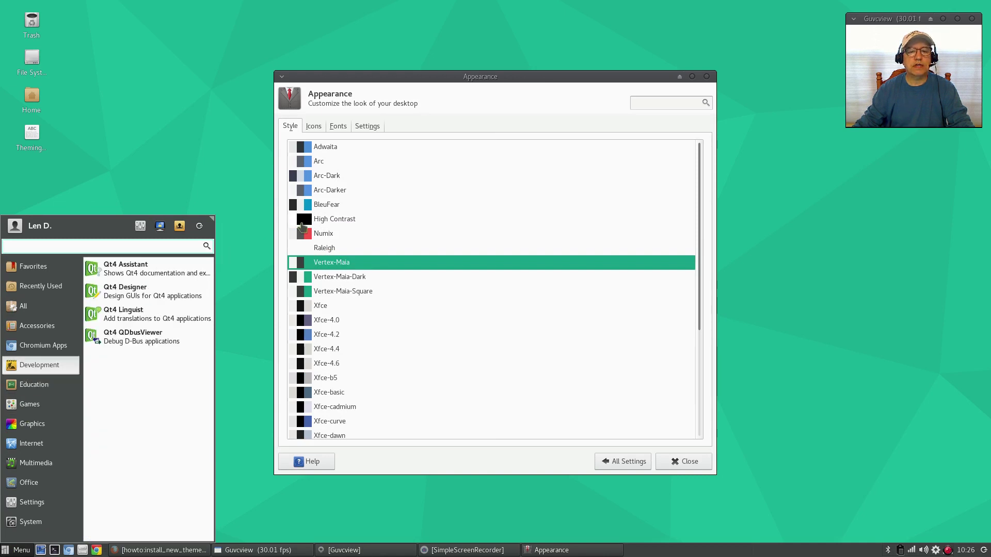
Step: Set the desktop style to BleuFear and preview it in the Games category of the application menu
click(324, 204)
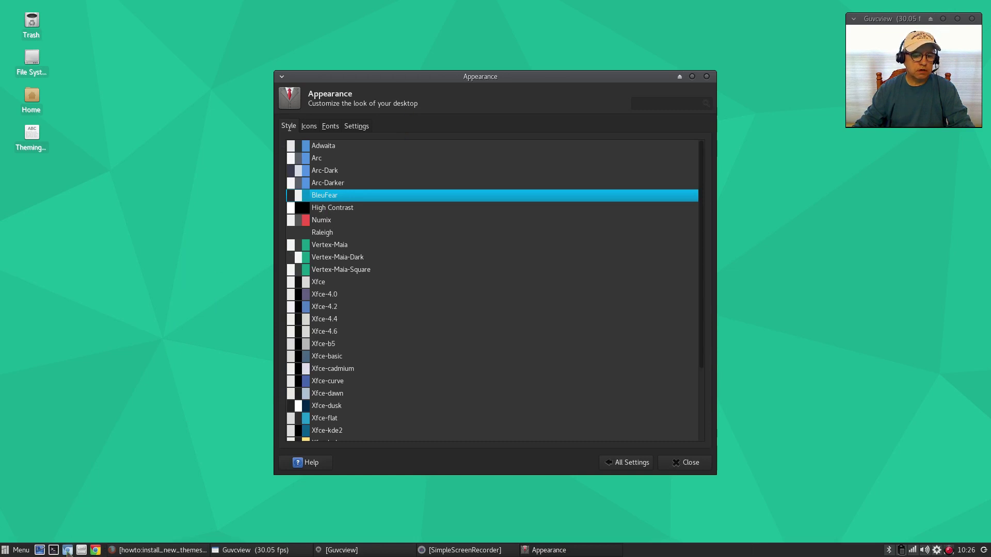
click(19, 553)
click(30, 387)
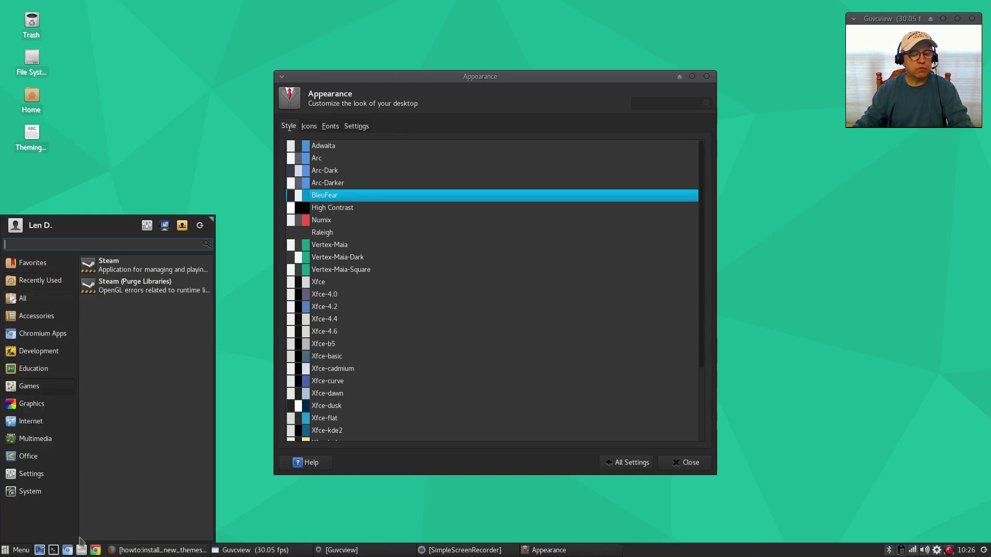
click(262, 367)
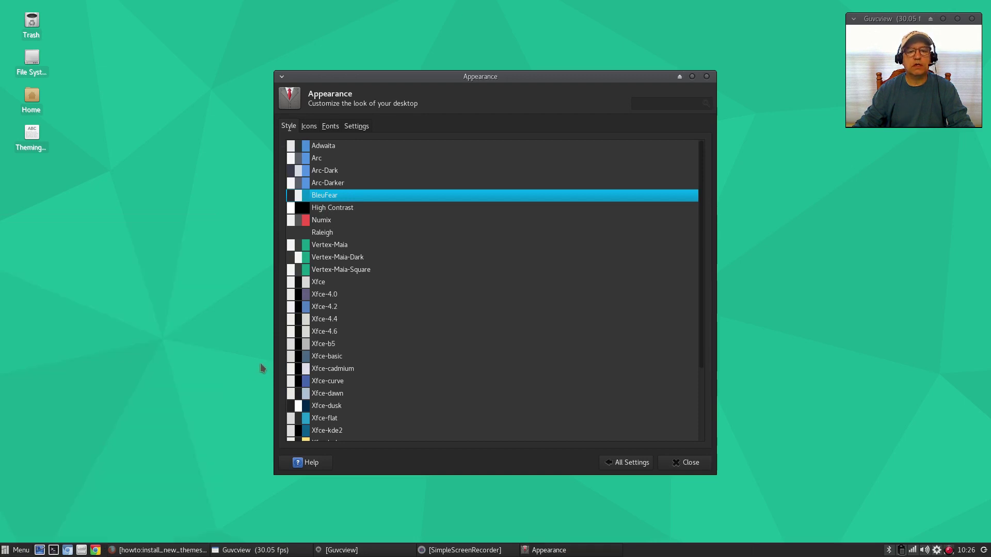
Step: Set the desktop style to Arc and preview it in the application menu
click(326, 161)
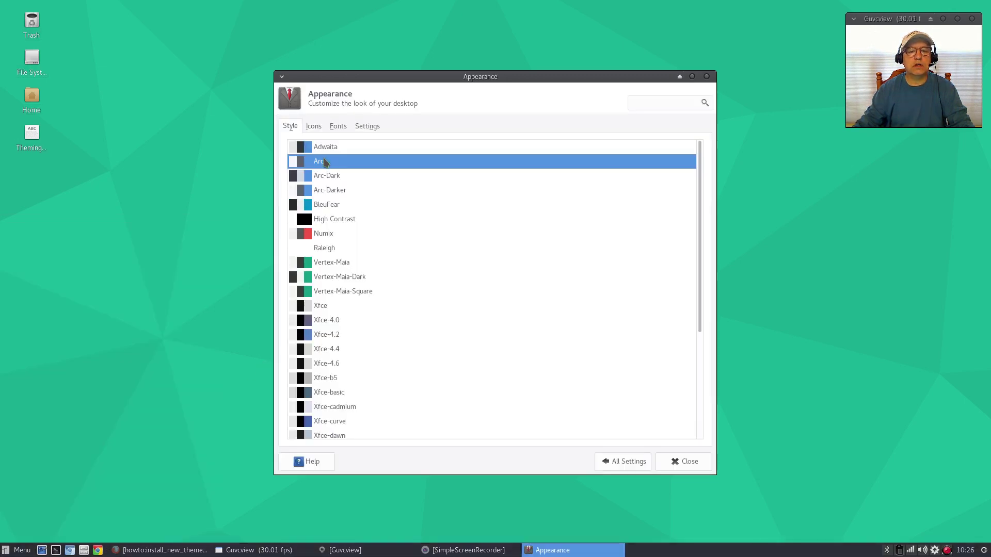
click(18, 550)
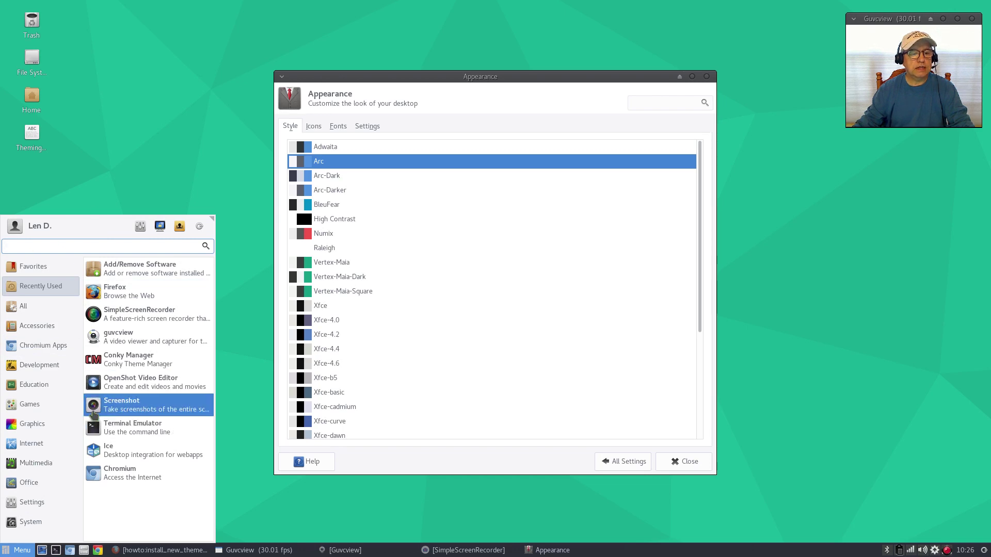
click(258, 168)
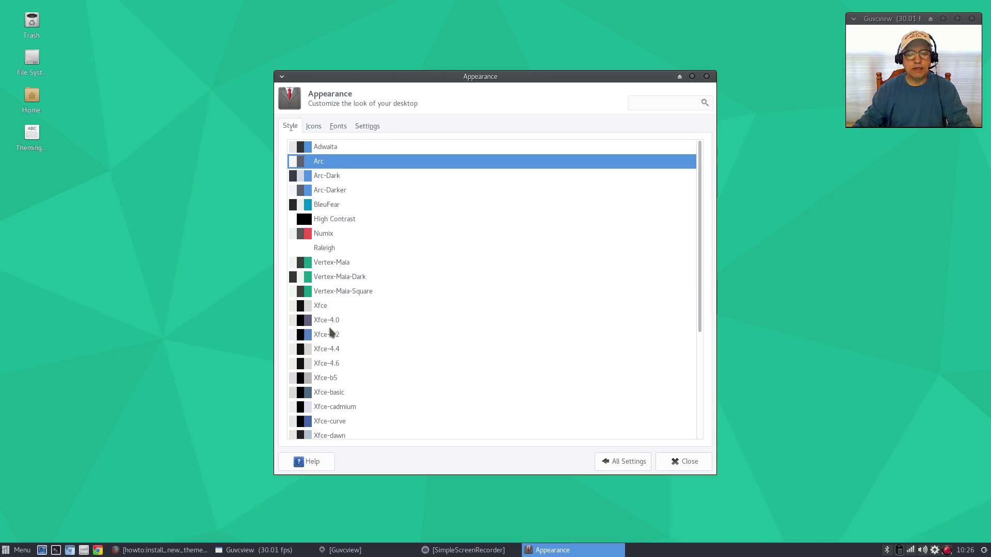
Step: Look through the remaining desktop styles and the font settings, and close the Appearance settings
scroll(331, 329, down, 5)
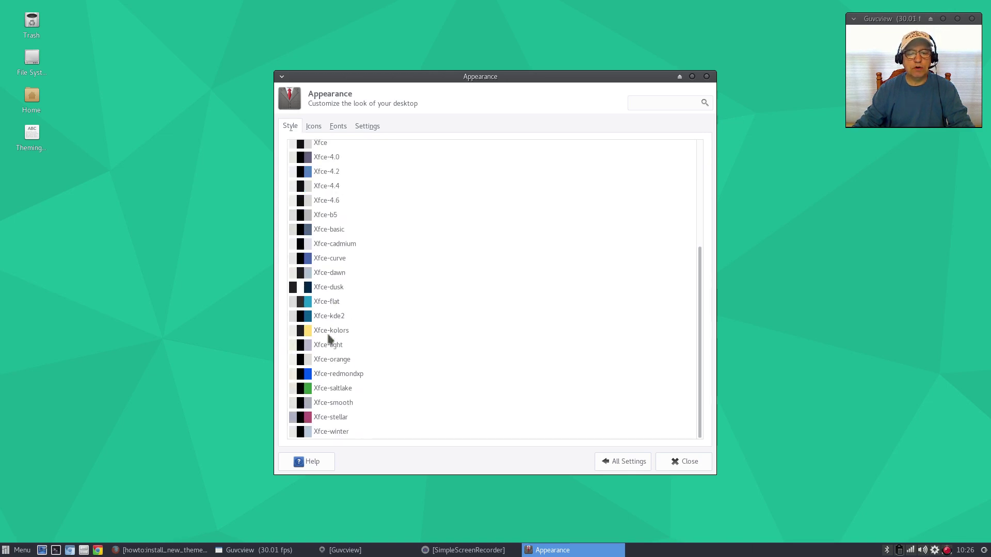
scroll(330, 336, up, 7)
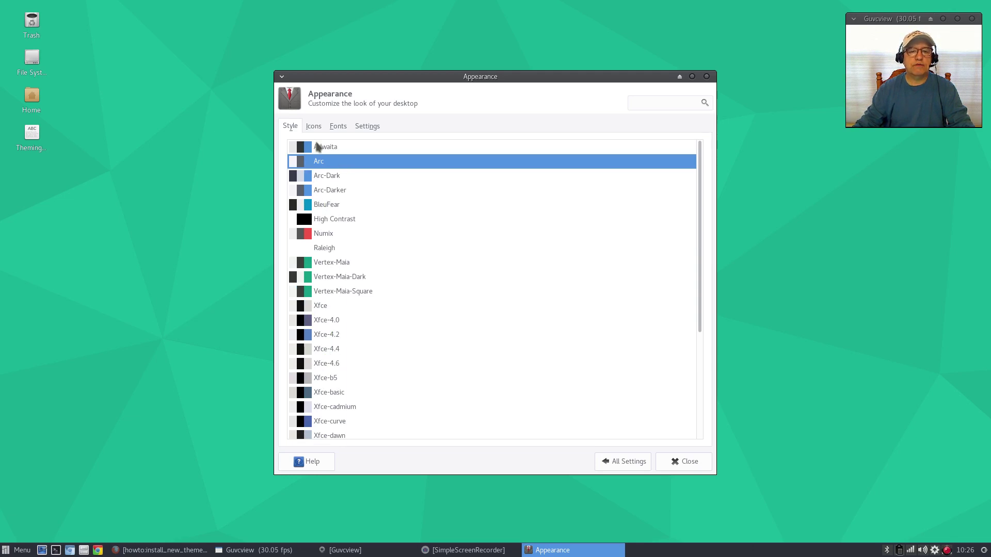
click(189, 199)
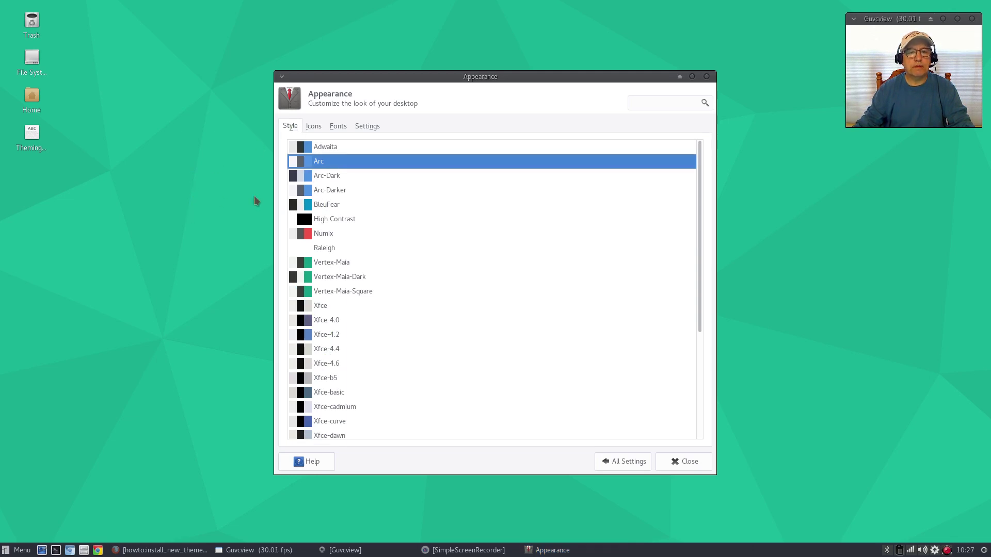
click(339, 129)
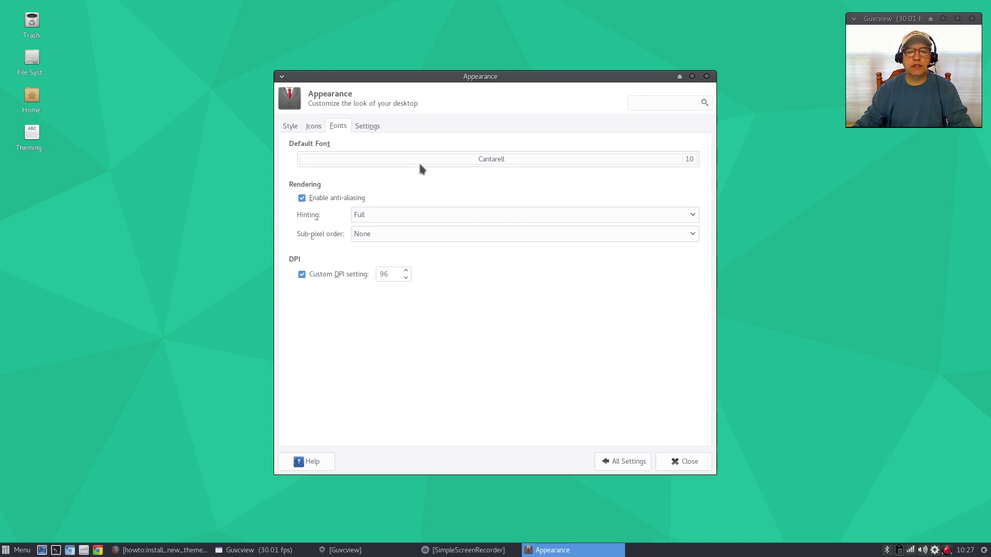
click(707, 76)
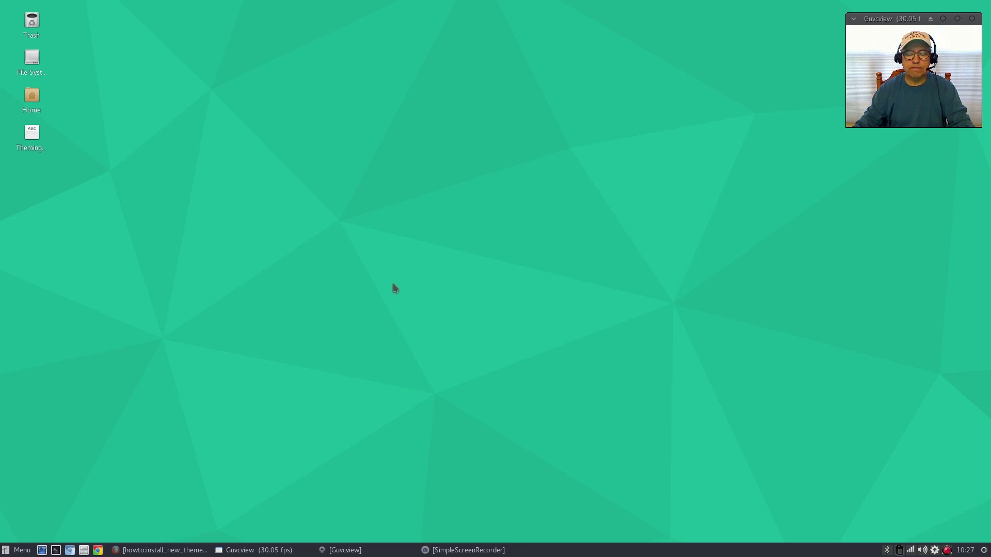
Step: Open the desktop background settings and find the dark Manjaro wallpapers in the backgrounds folder
right_click(342, 295)
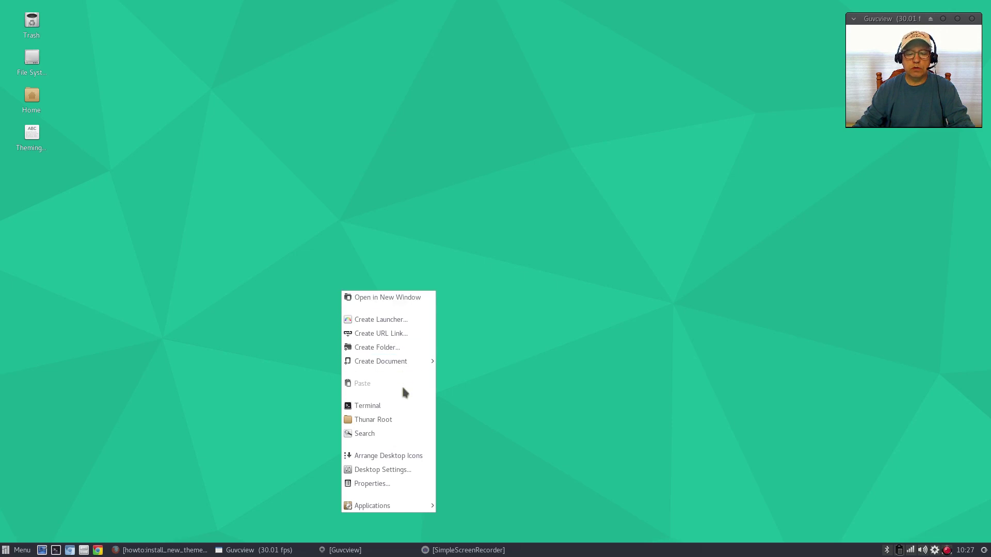
click(395, 469)
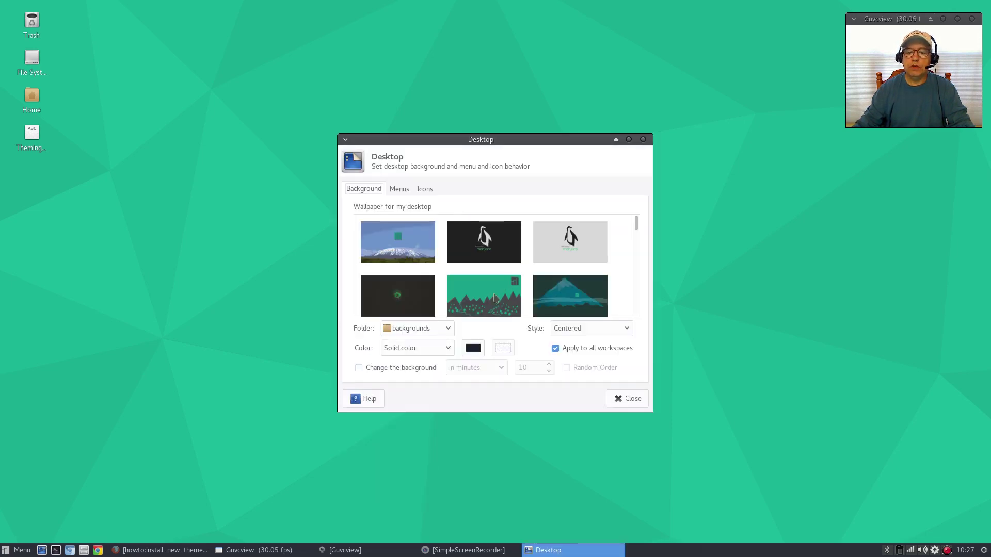
scroll(527, 273, down, 2)
scroll(527, 273, down, 8)
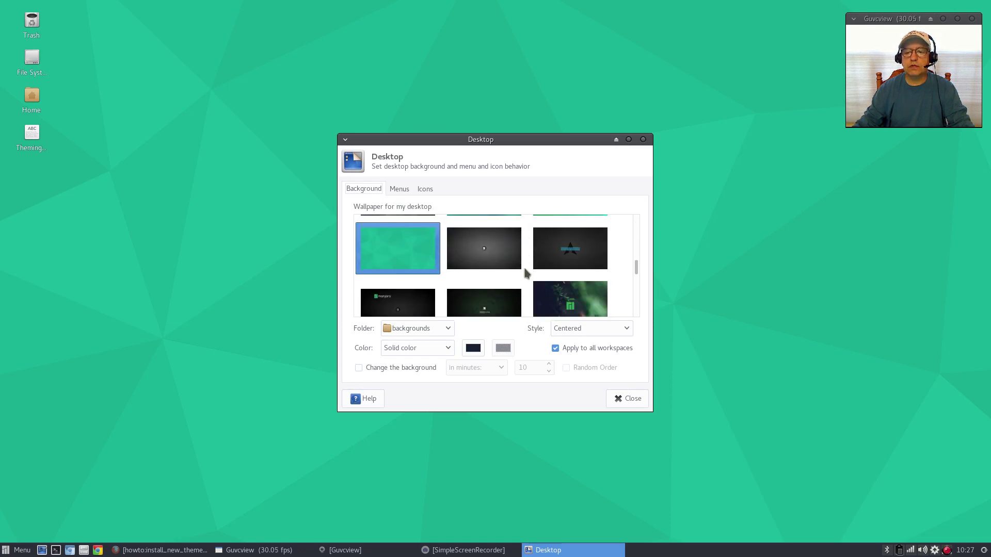
Step: Try the dark grey, black and green Manjaro wallpapers, finishing on the dark green textured one
click(569, 258)
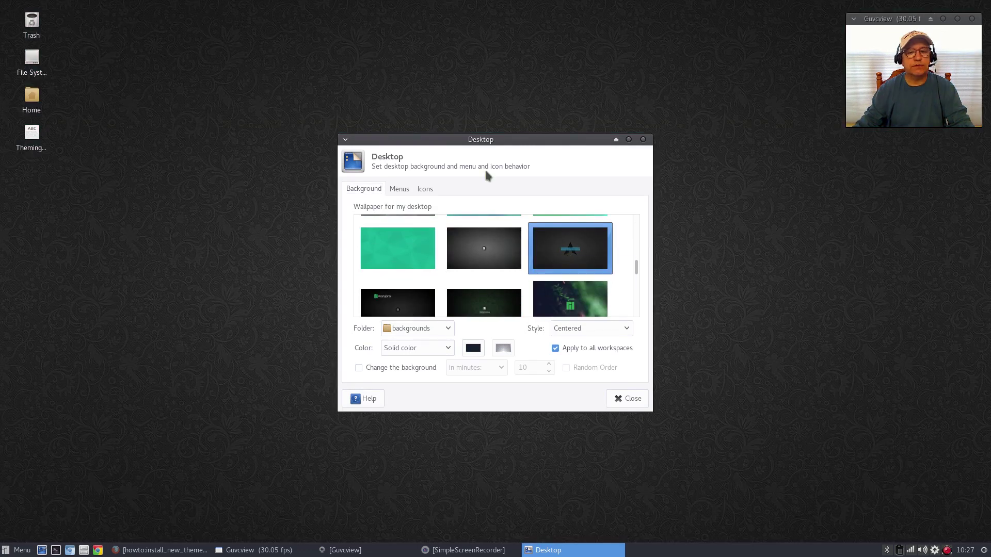
click(483, 260)
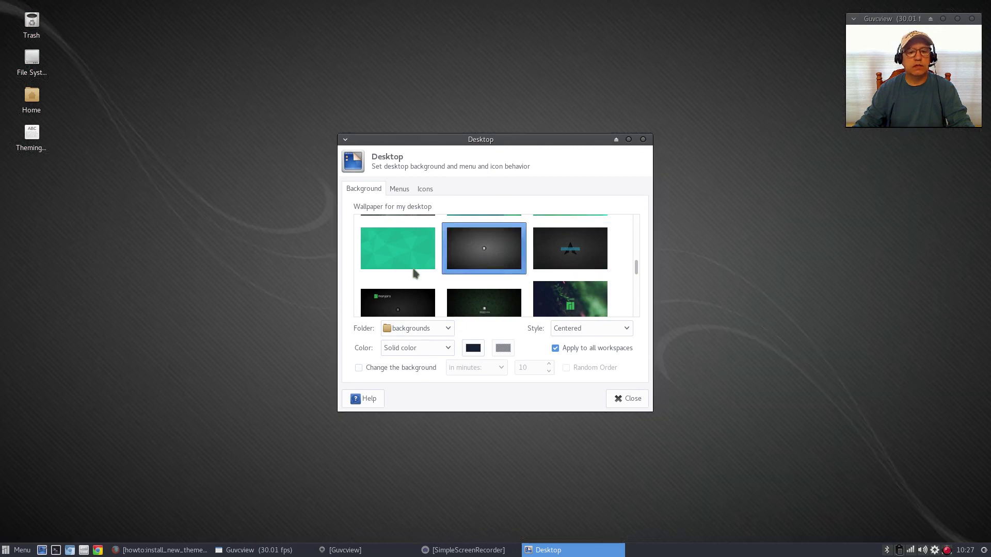
click(411, 295)
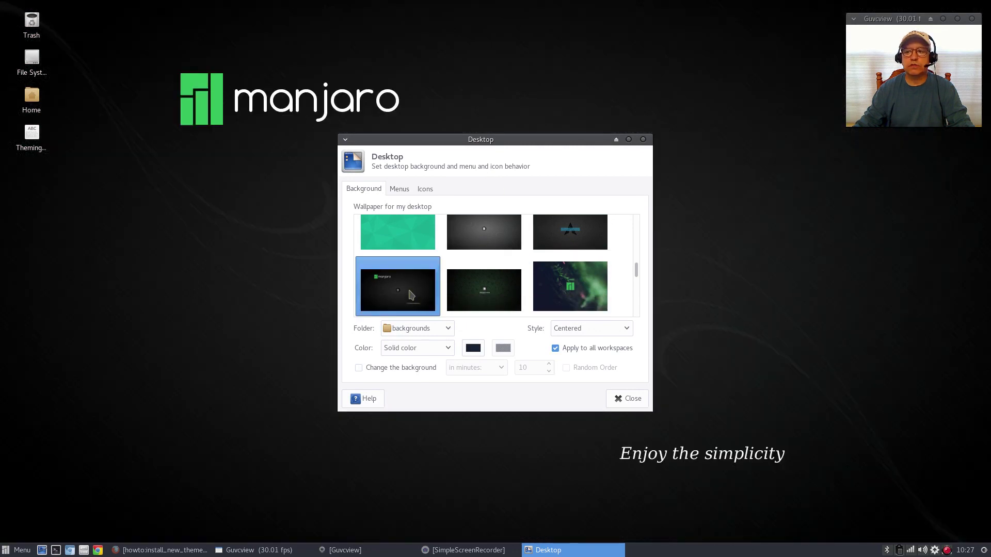
click(474, 299)
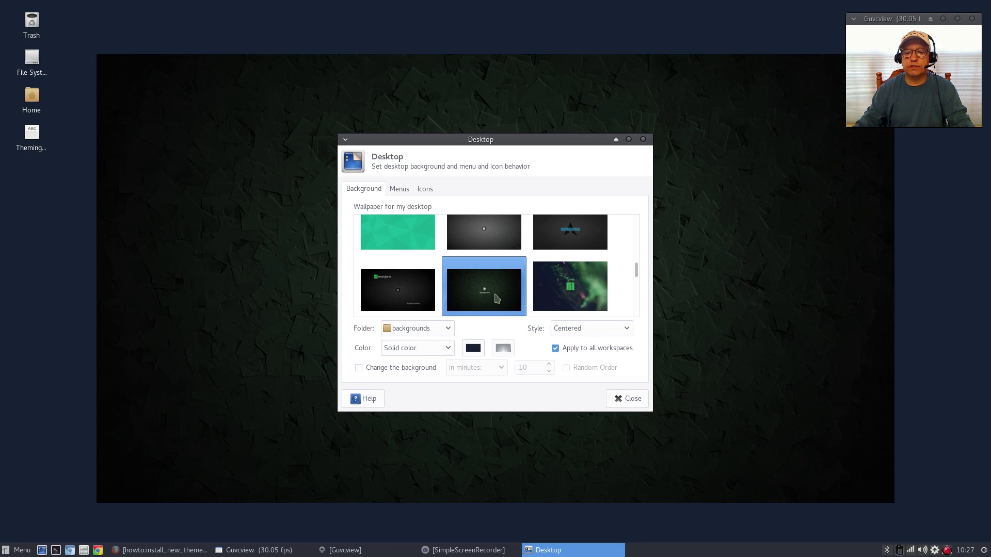
click(391, 300)
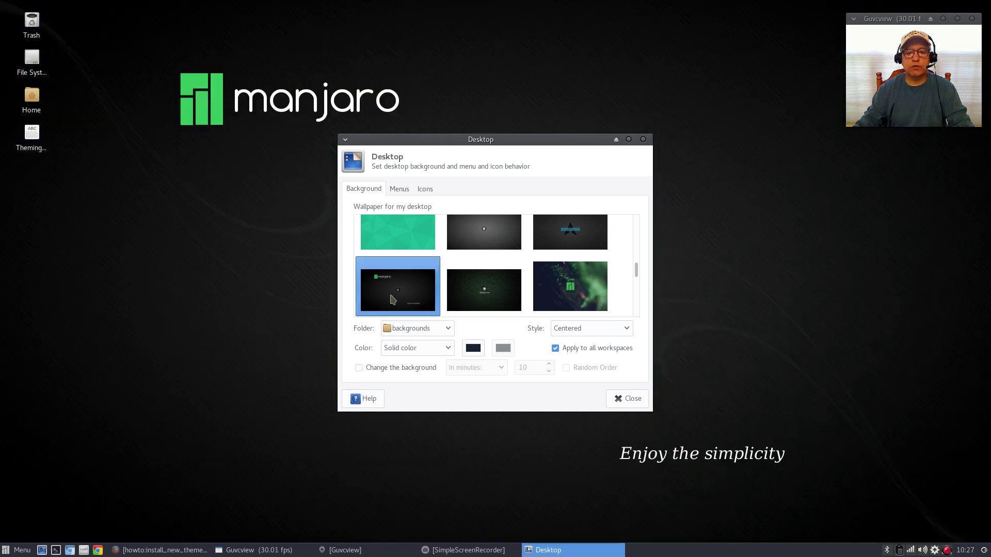
click(561, 287)
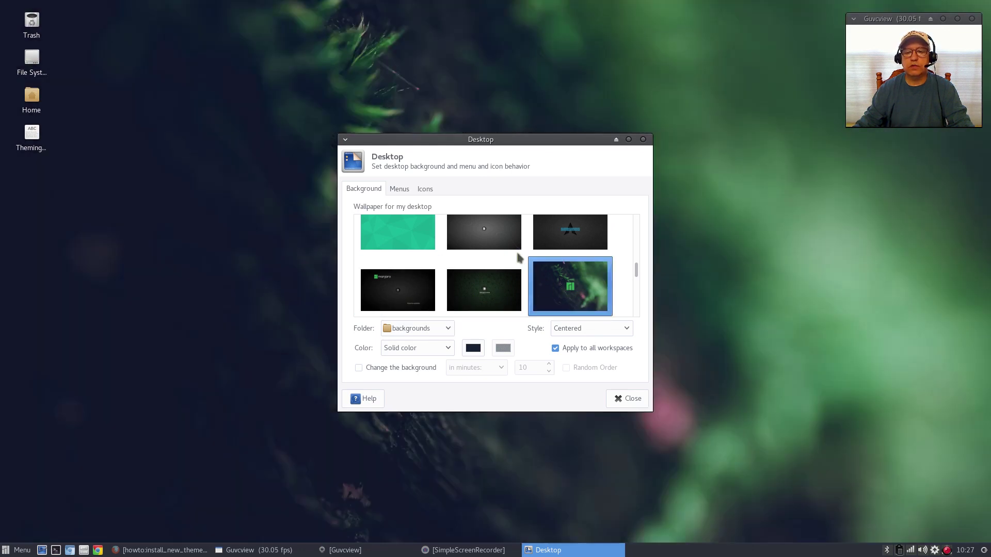
click(562, 233)
click(489, 238)
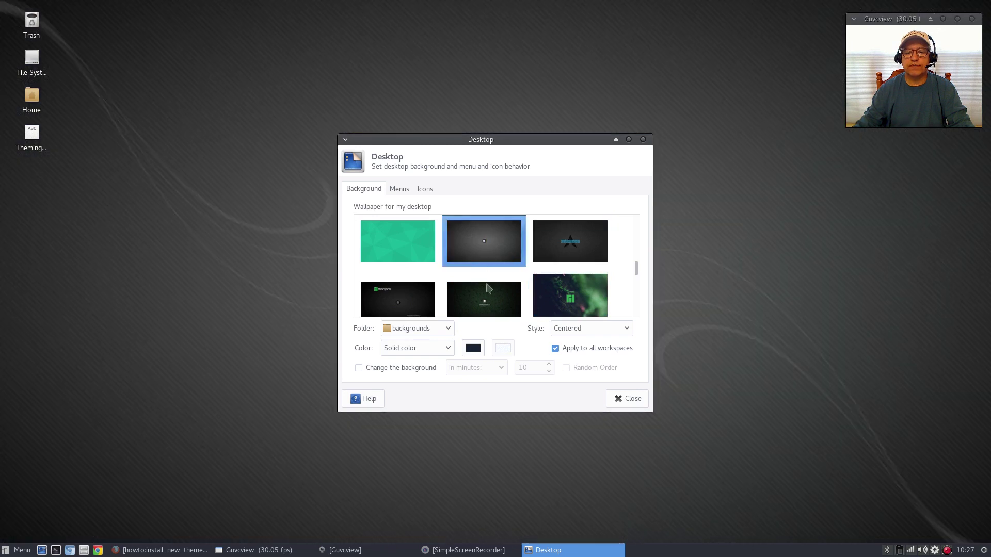
click(489, 300)
click(408, 233)
click(489, 308)
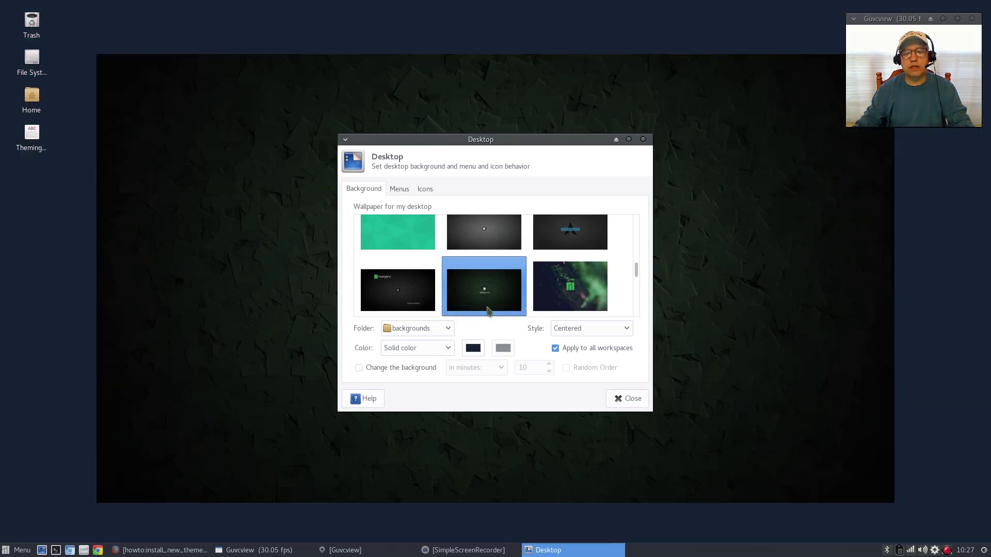
Step: Enable automatic background changes in the desktop settings and reposition the settings window
drag(500, 138, 476, 169)
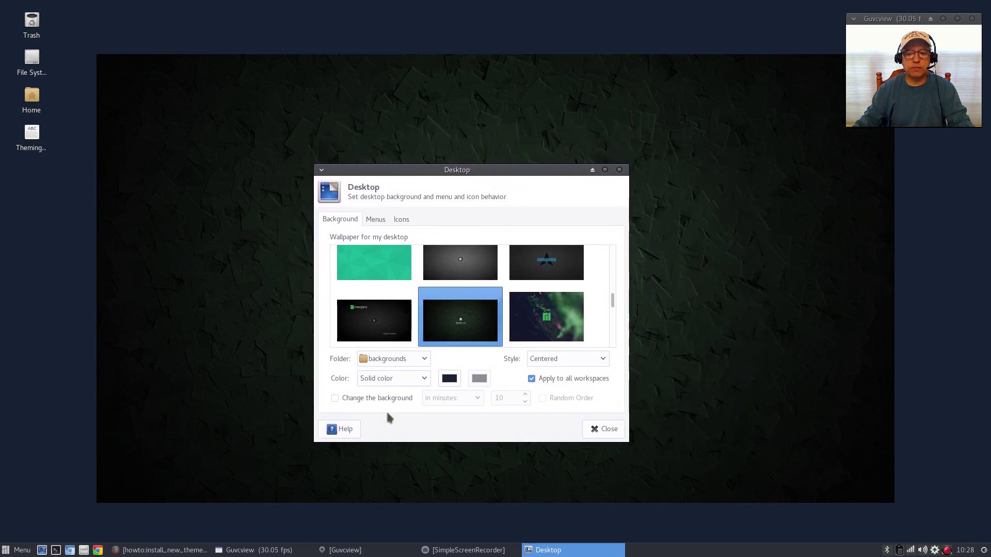
click(335, 399)
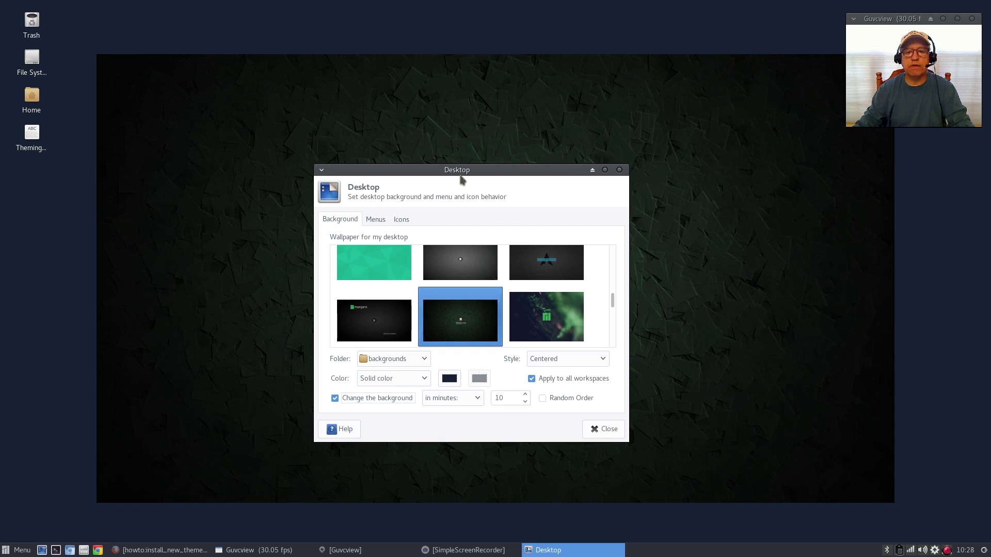
drag(456, 172, 451, 134)
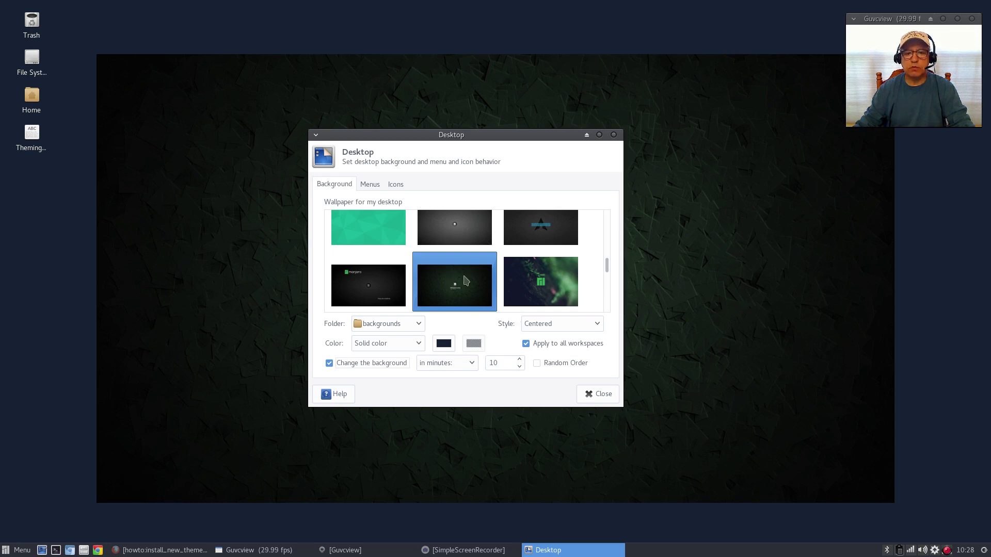
Step: Set the wallpaper to the dark patterned one with blue Manjaro lettering over the Arch logo, and close the desktop settings
click(528, 235)
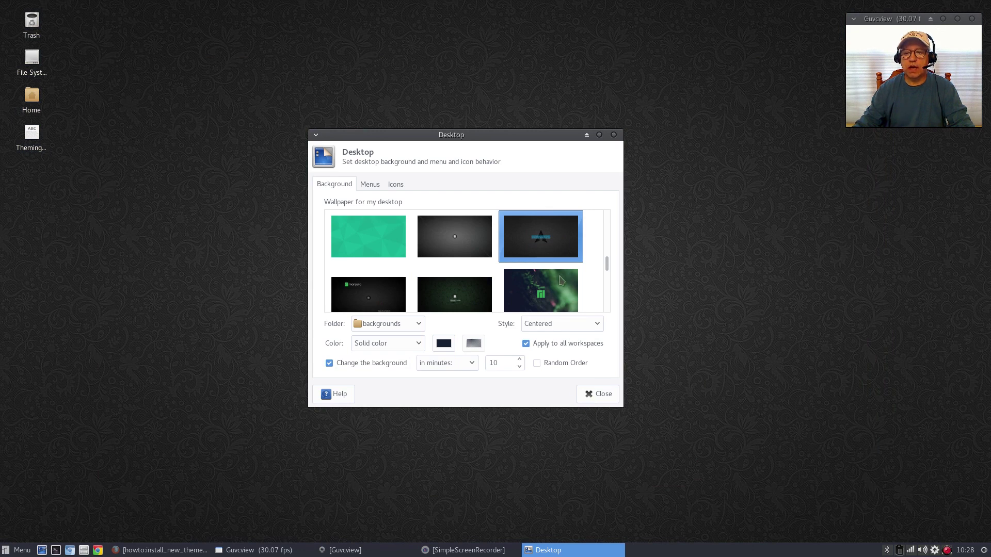
click(613, 135)
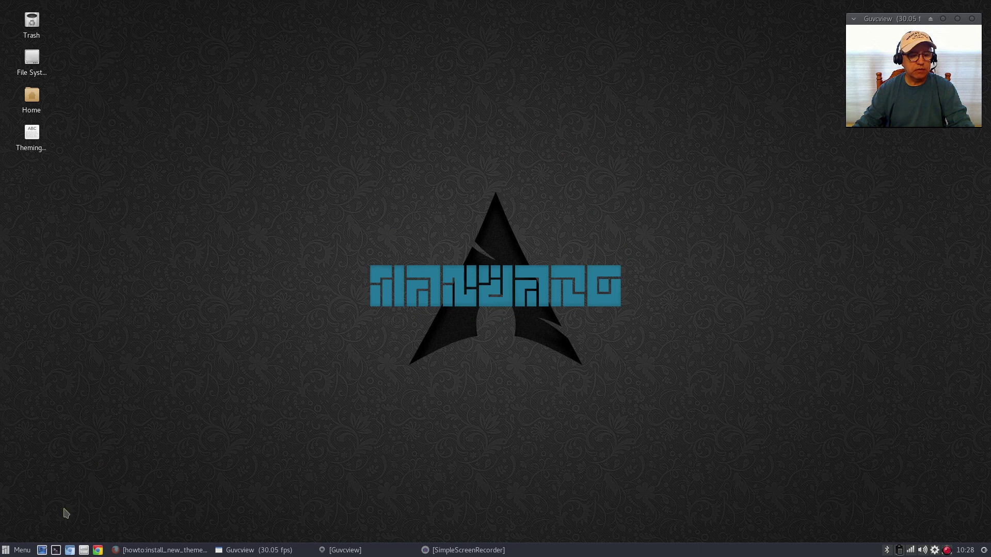
Step: Switch to Firefox and browse the free wallpapers on the open InterfaceLIFT page
click(156, 550)
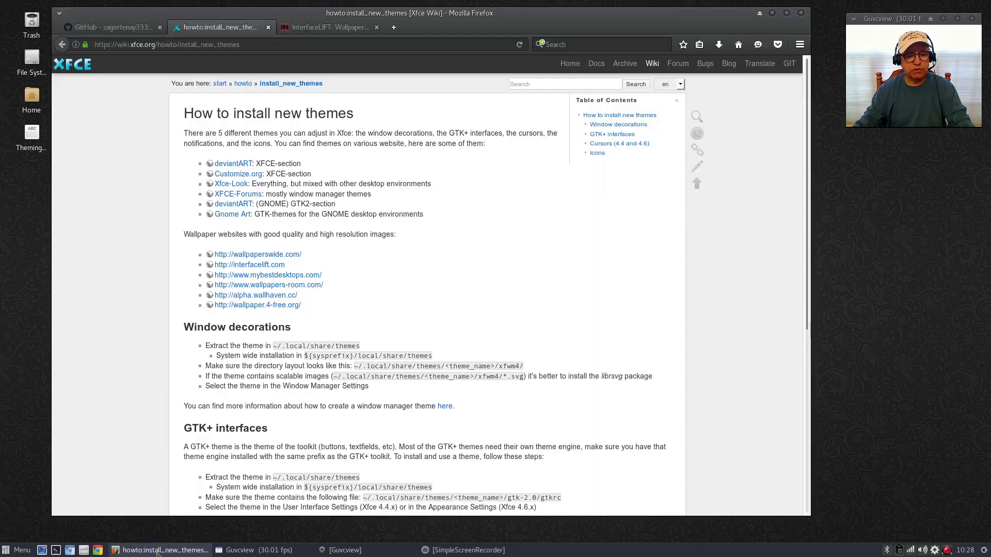
click(329, 27)
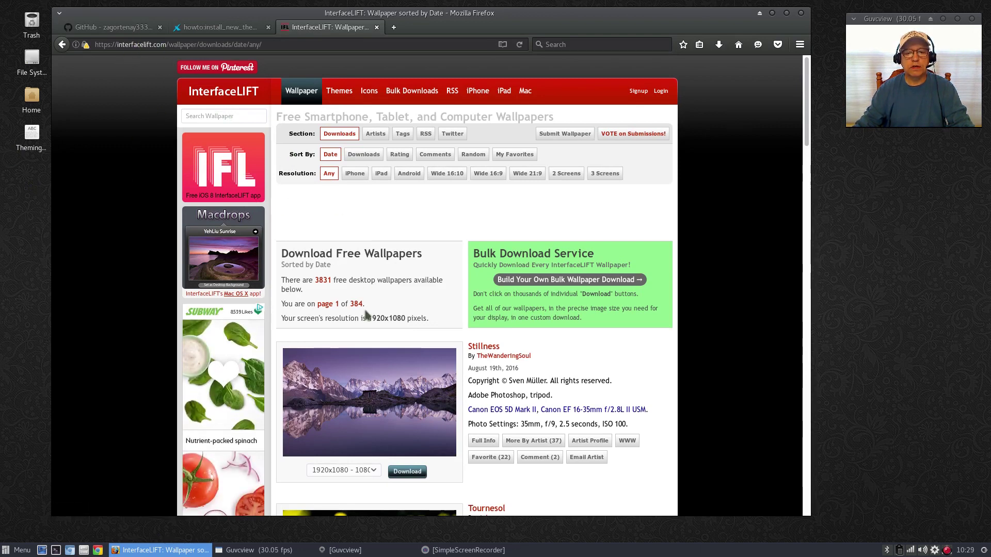
scroll(384, 402, down, 3)
scroll(385, 404, down, 3)
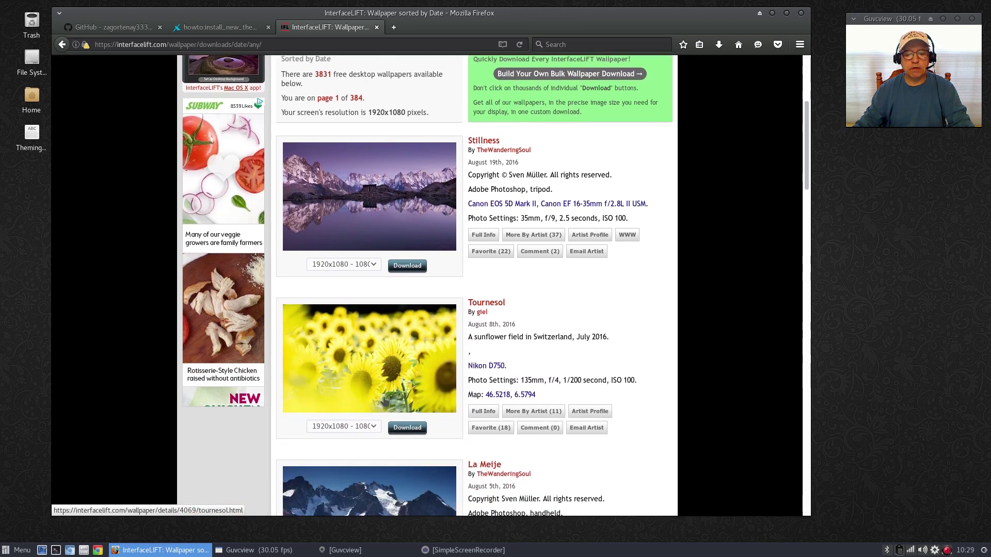
scroll(384, 403, down, 5)
scroll(384, 402, down, 10)
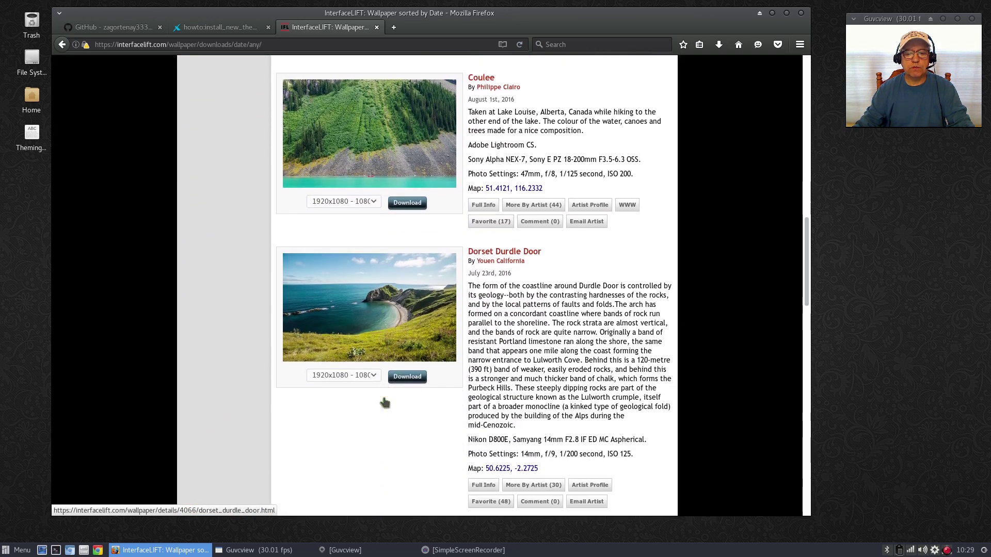
scroll(384, 402, up, 8)
scroll(385, 400, up, 13)
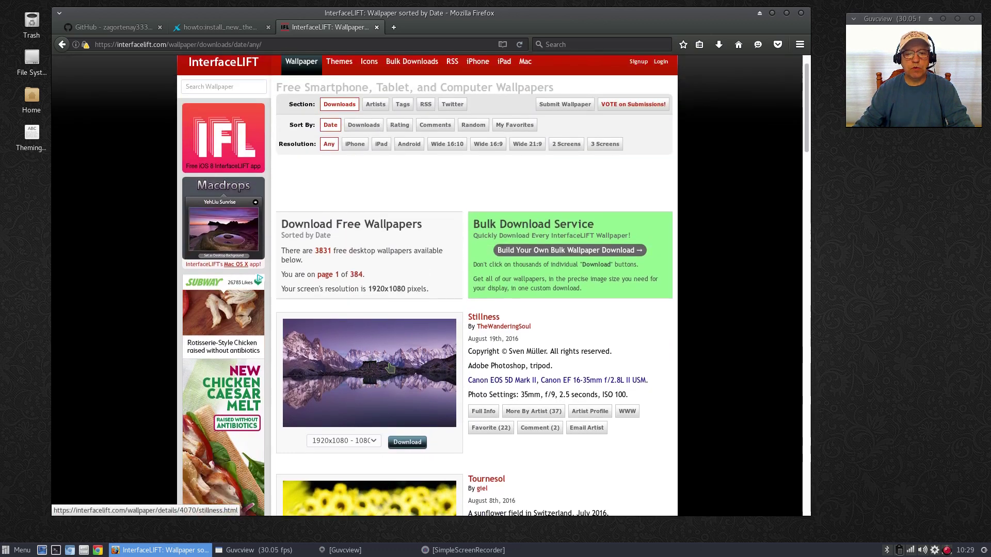
scroll(390, 368, down, 2)
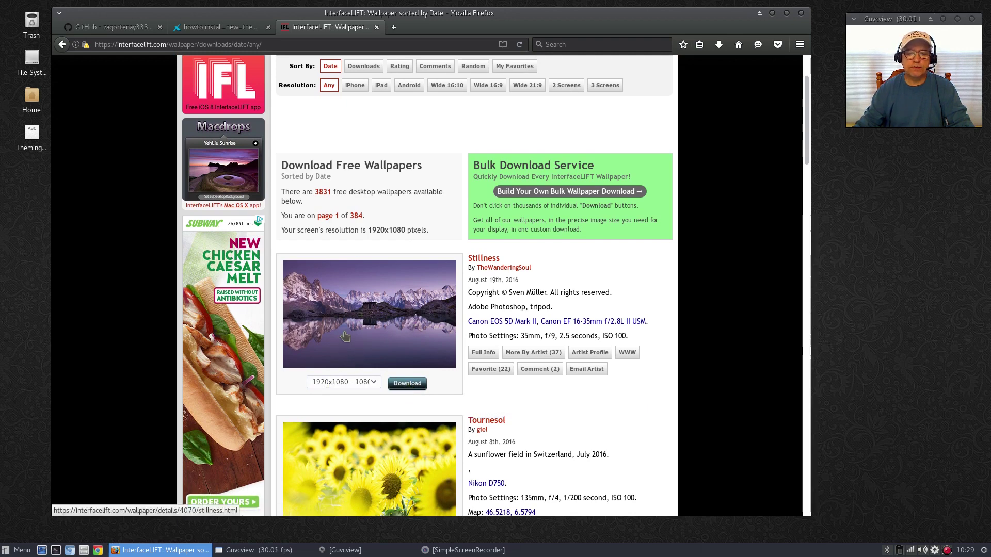
Step: Open Google in a new browser tab and search for "wallpaper 1920x1080 hd"
click(395, 28)
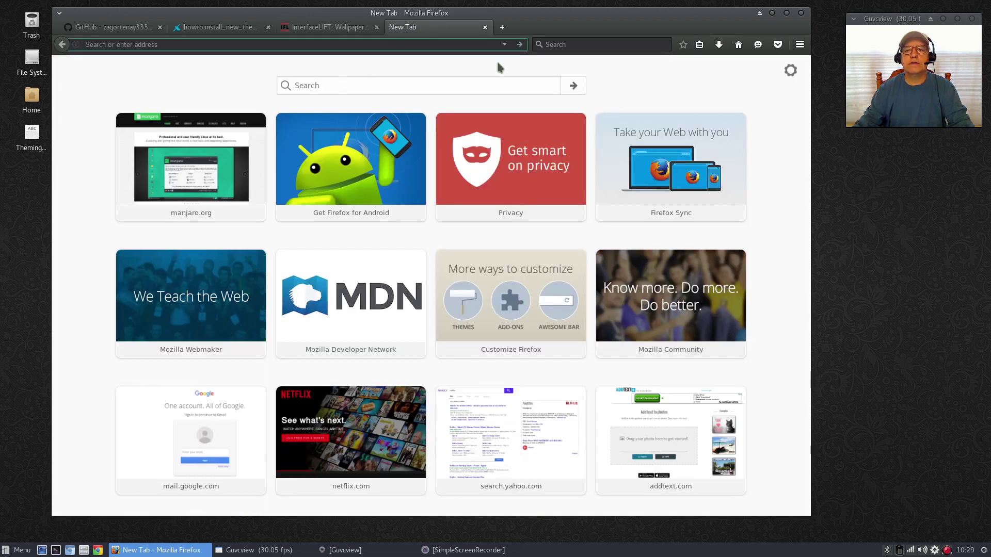
click(538, 47)
click(546, 88)
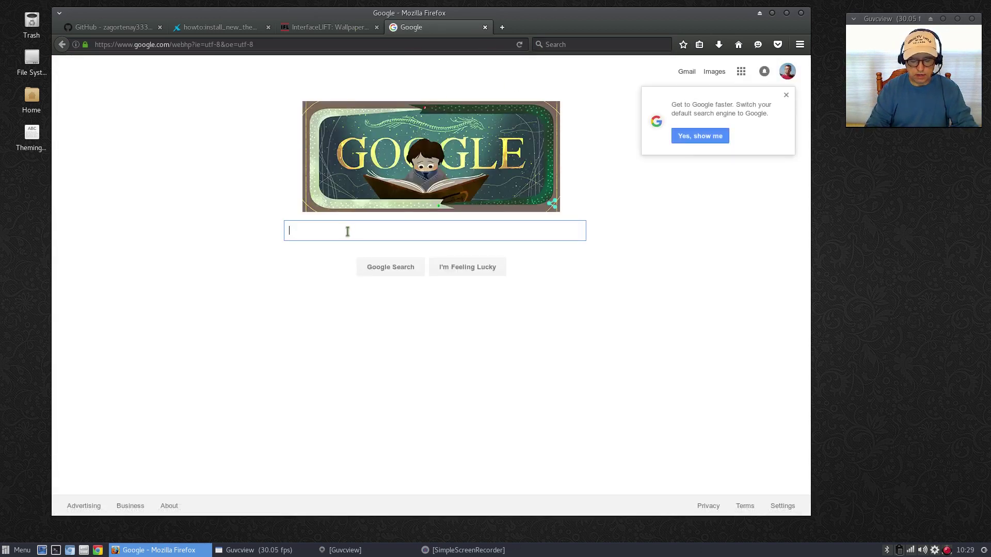
text(wallpappe)
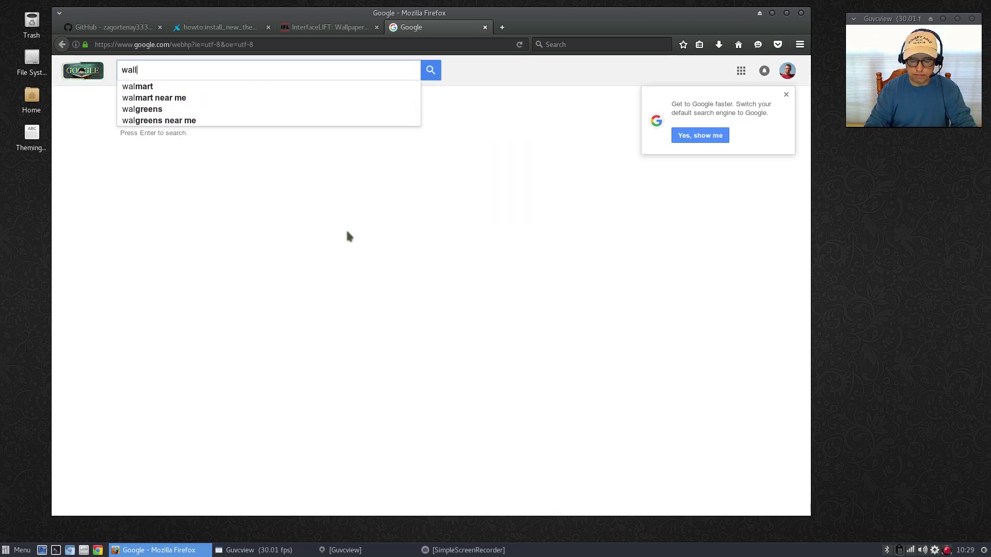
key(BackSpace)
key(BackSpace)
text(e)
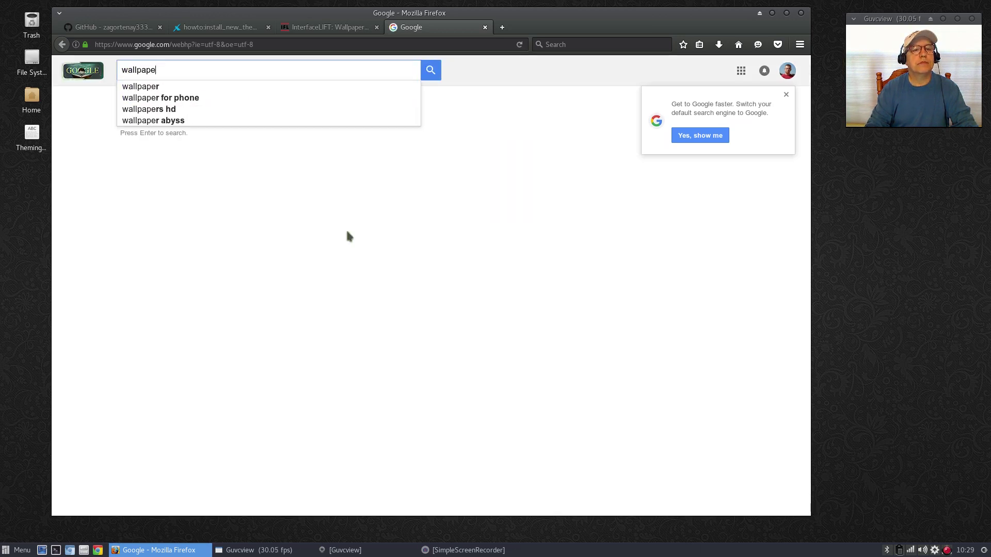
text(r )
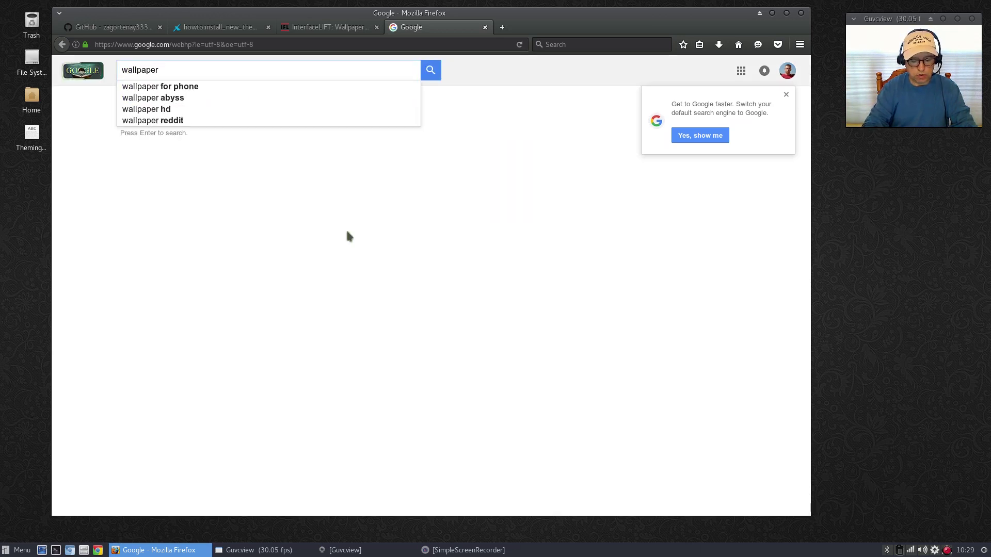
text(1920x108)
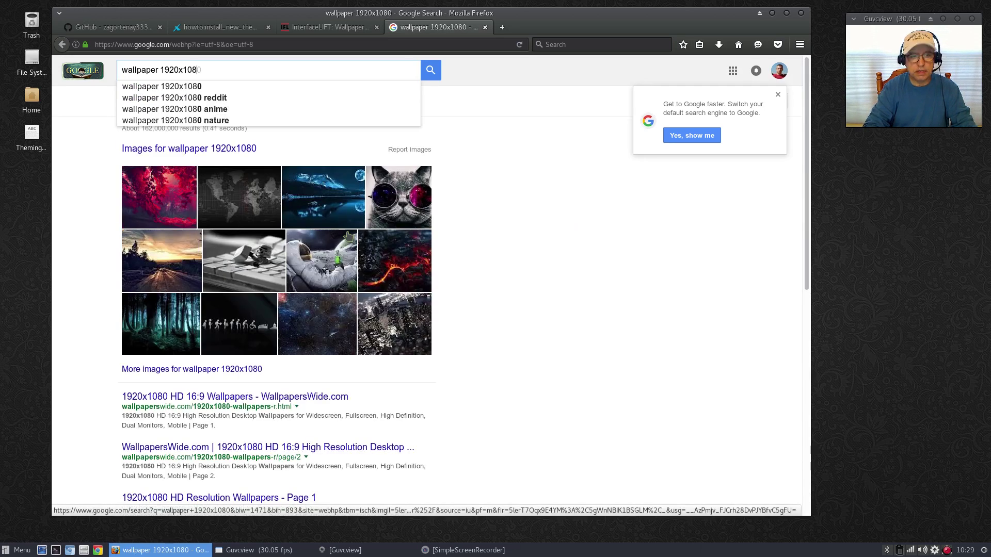
text(0 hd)
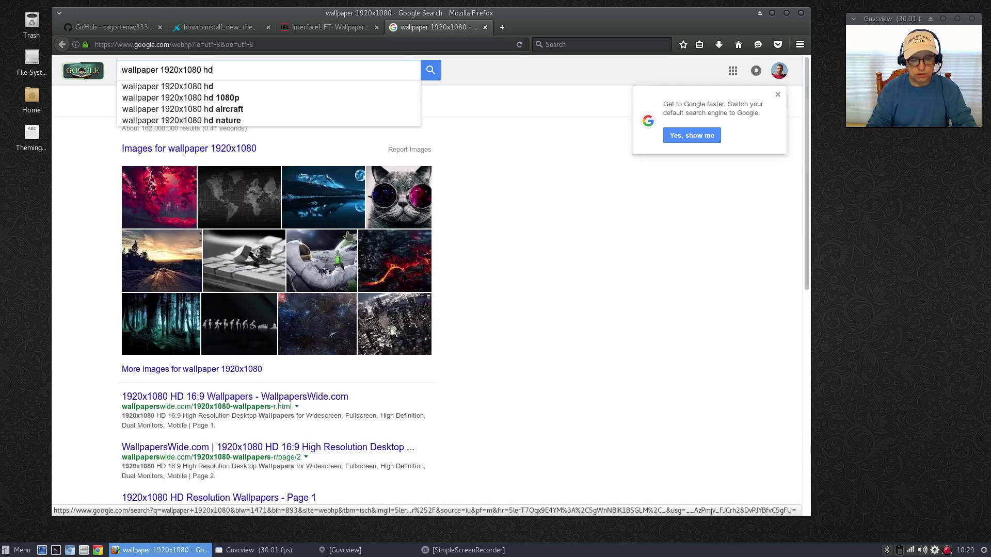
key(Return)
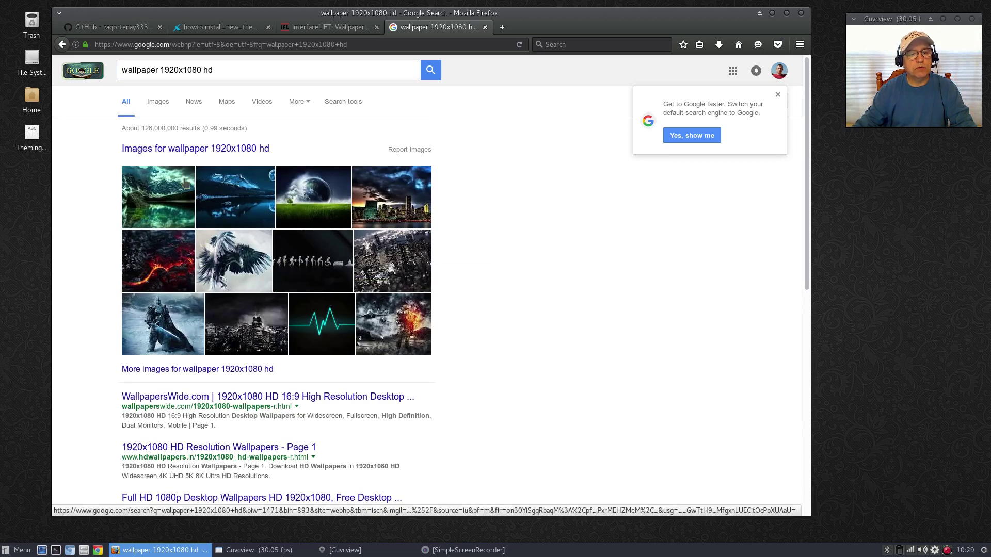
Step: Show the image results and open the wallpaper of a city skyline on the sea at full size
click(197, 149)
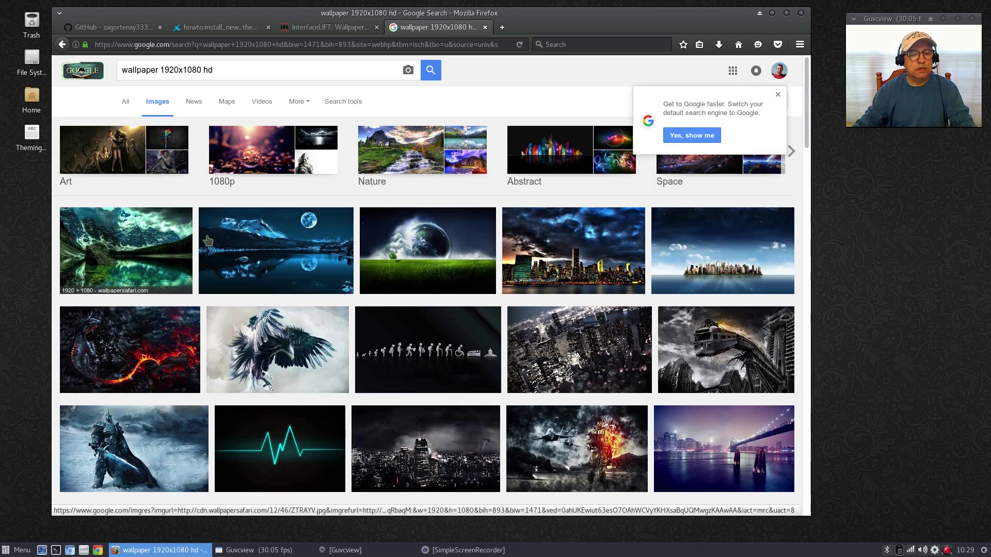
click(728, 252)
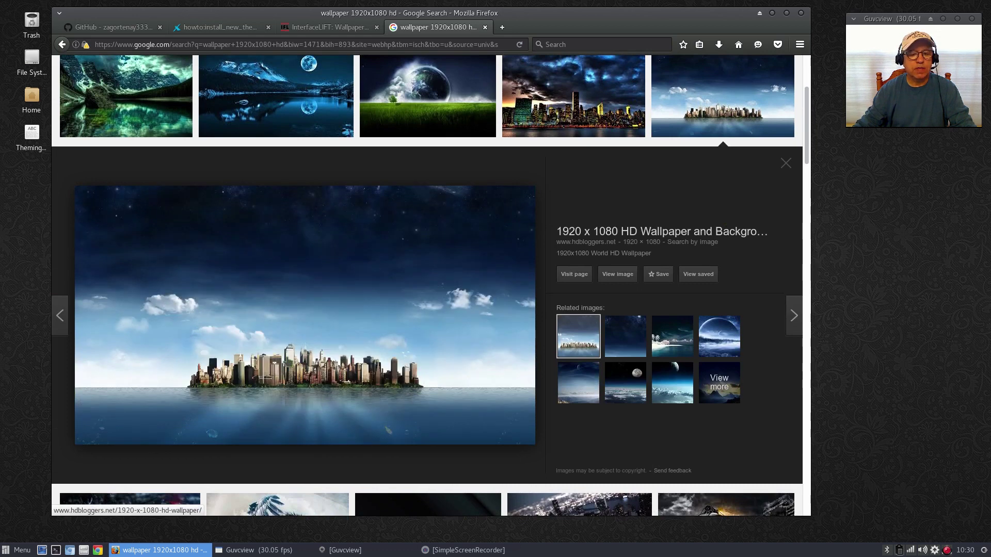
click(614, 274)
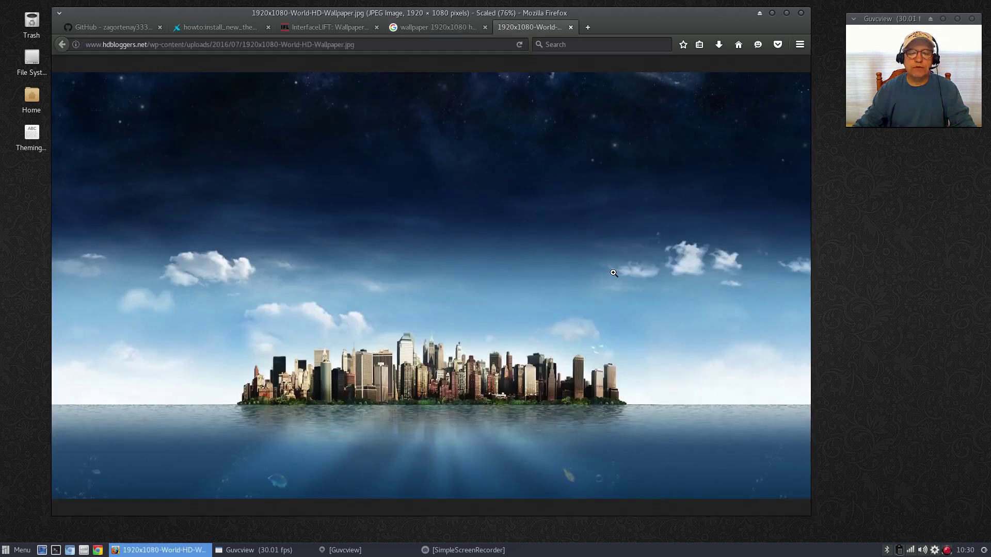
Step: Save the skyline image as 1920x1080-World-HD-Wallpaper.jpg in the Pictures folder of the home directory
right_click(428, 319)
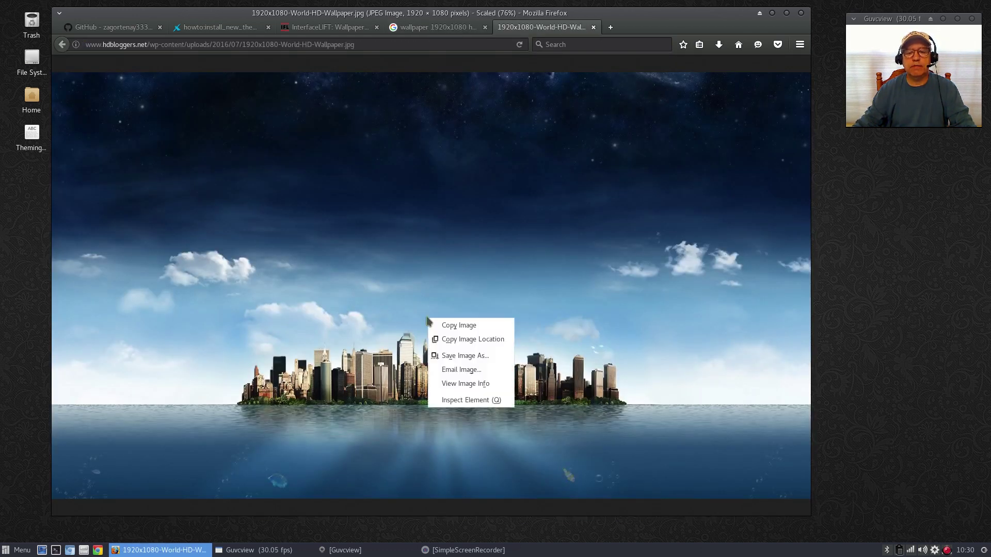
click(461, 355)
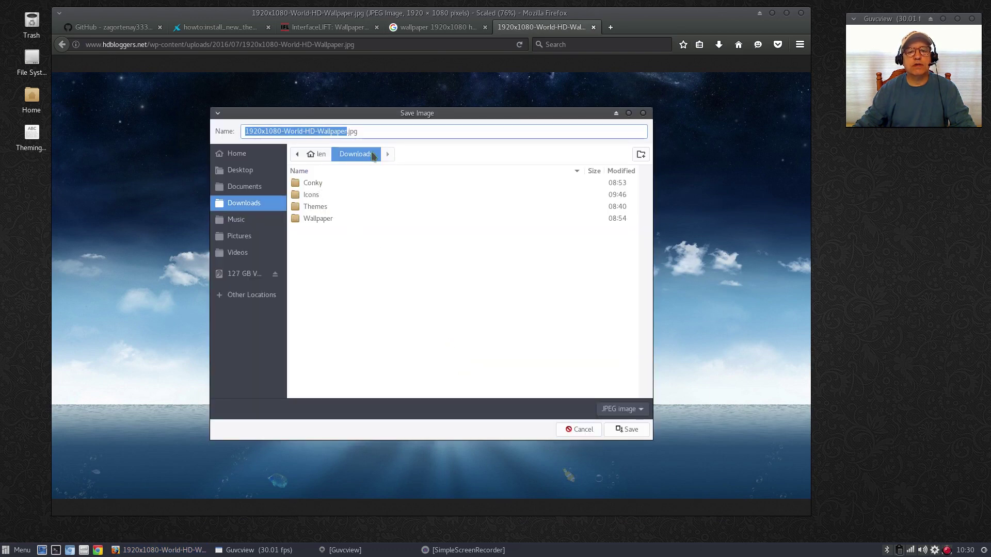
click(321, 155)
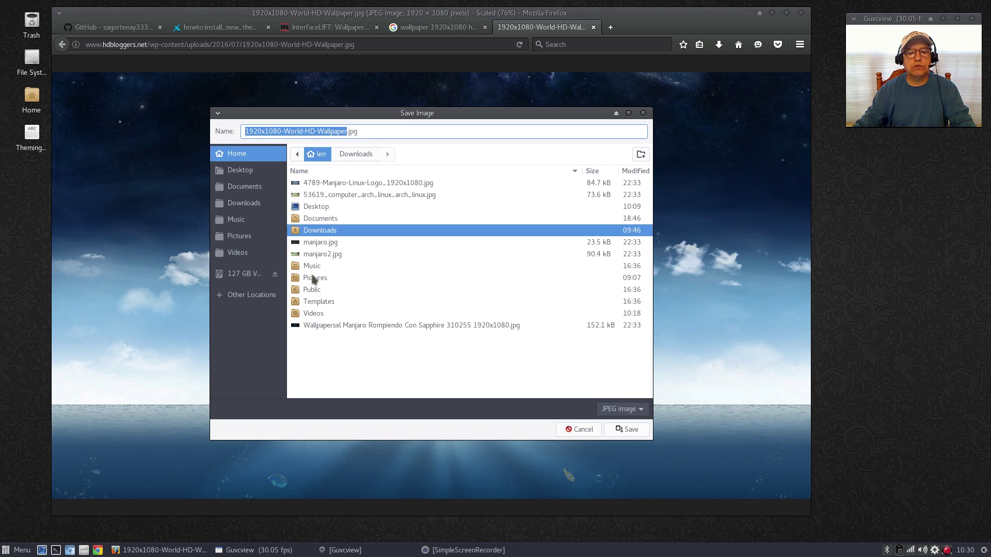
double_click(313, 278)
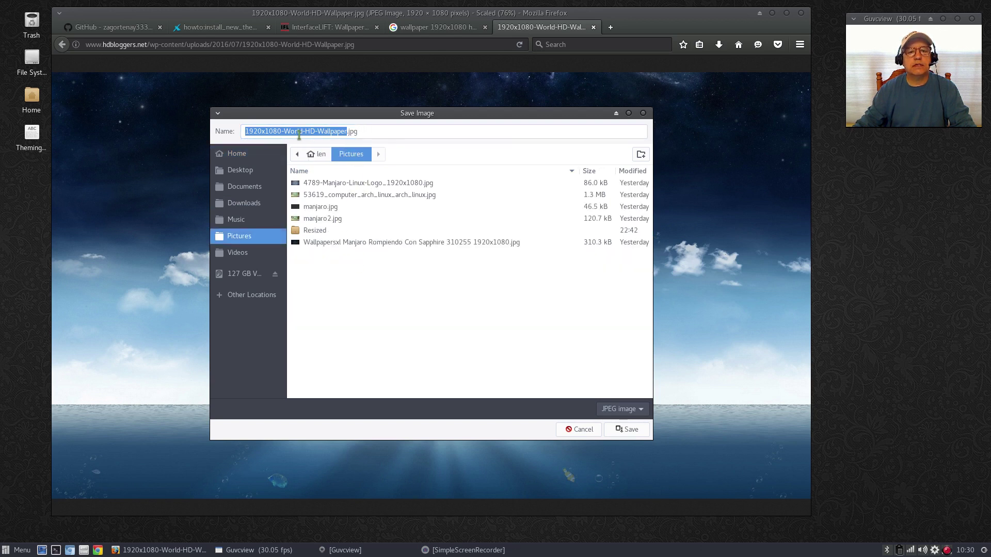
click(360, 132)
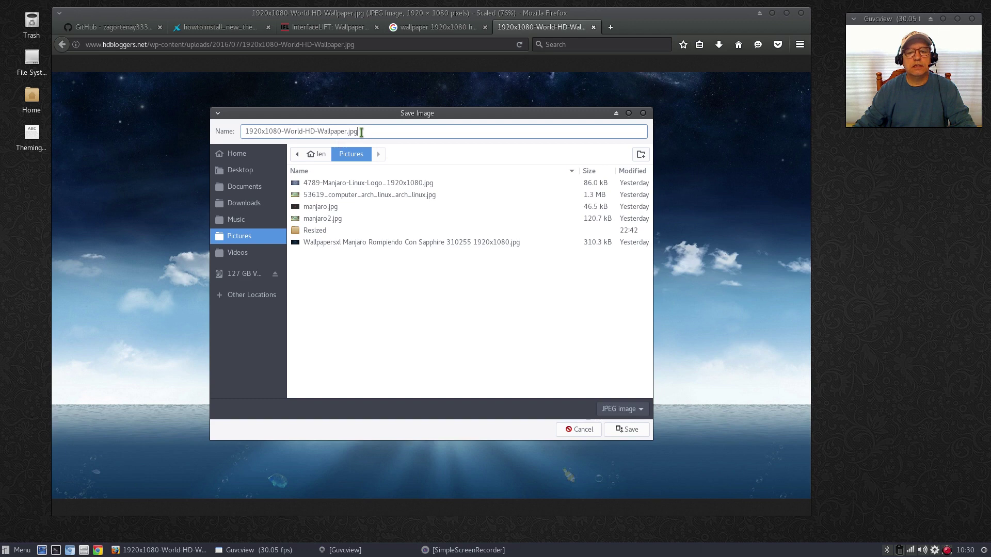
click(630, 430)
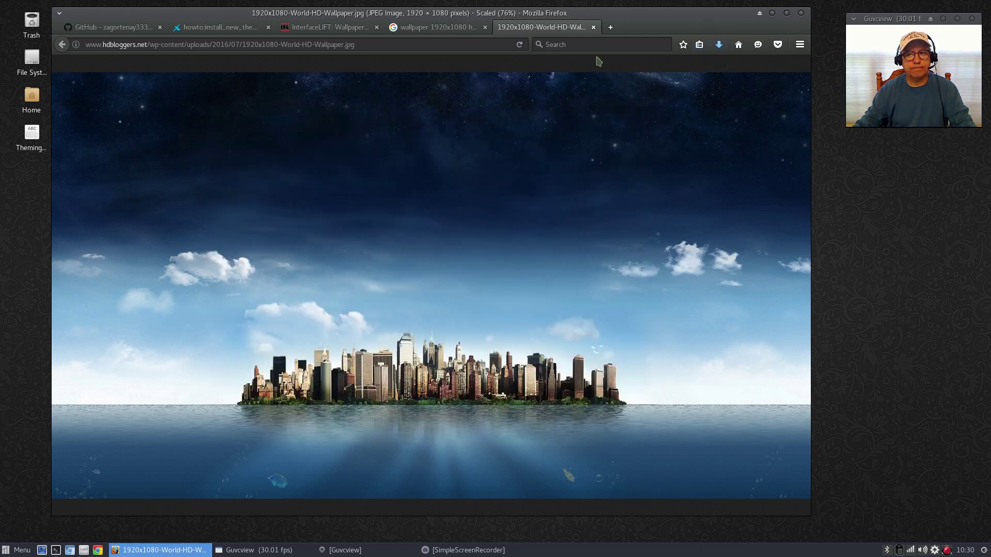
Step: Minimize the browser, open the desktop settings and set the wallpaper folder to Pictures in the home directory
click(771, 13)
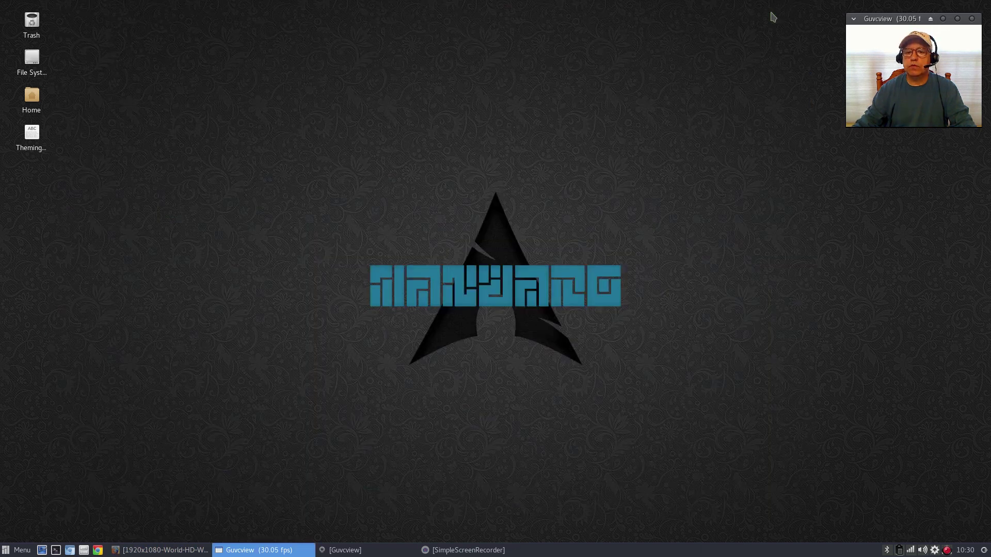
right_click(255, 266)
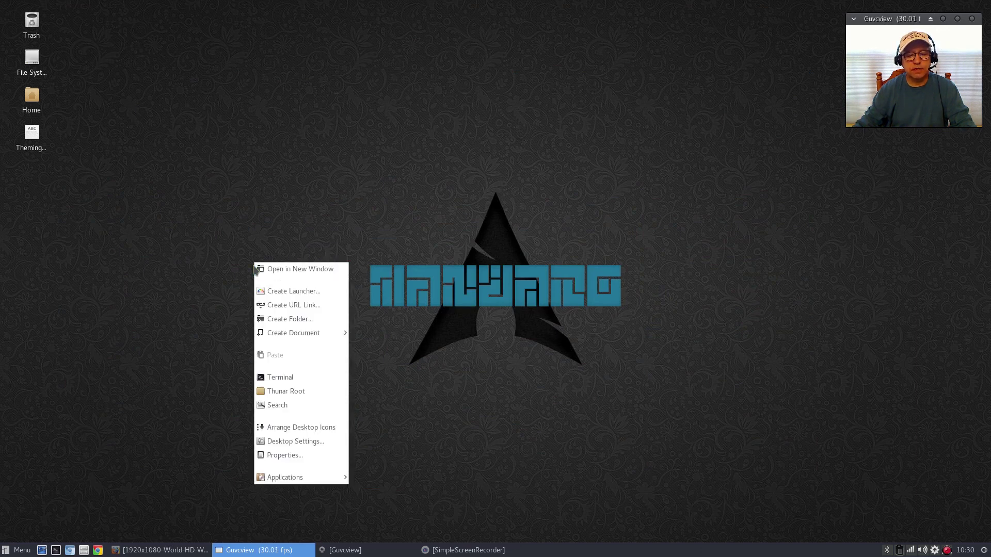
click(290, 441)
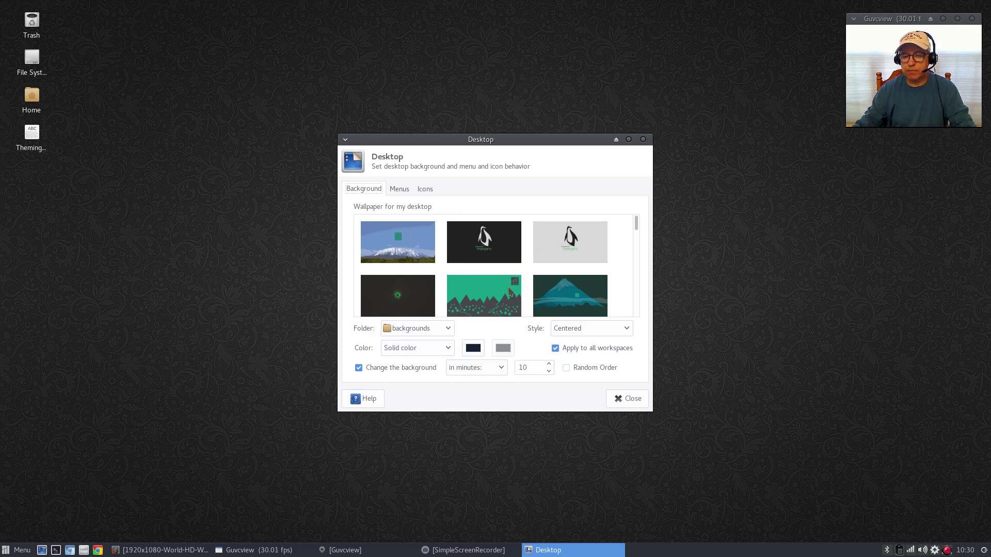
click(442, 332)
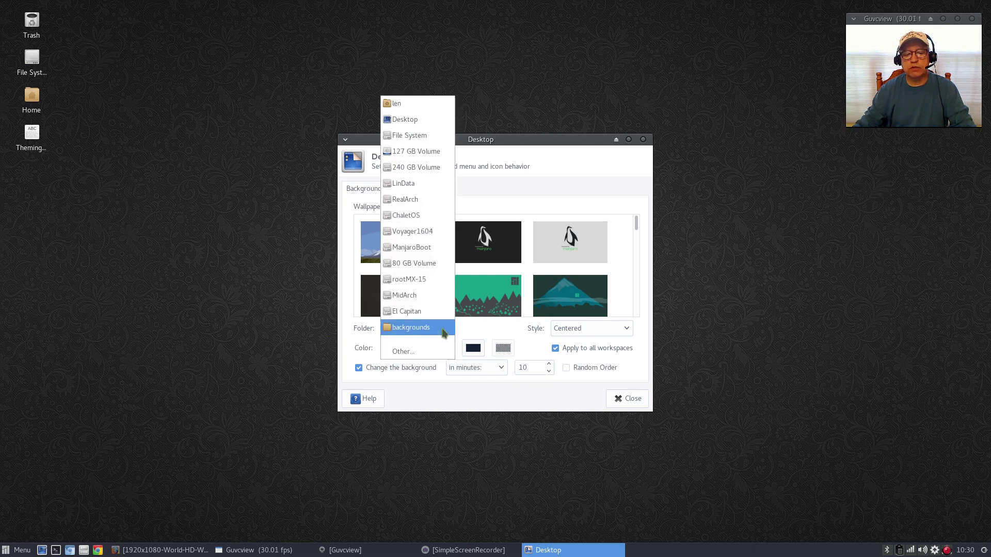
click(411, 350)
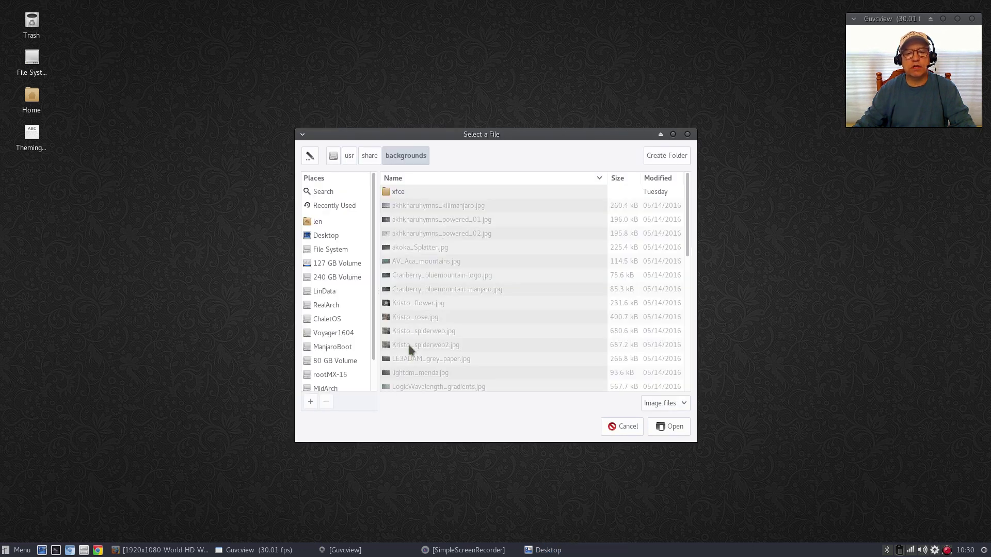
click(318, 221)
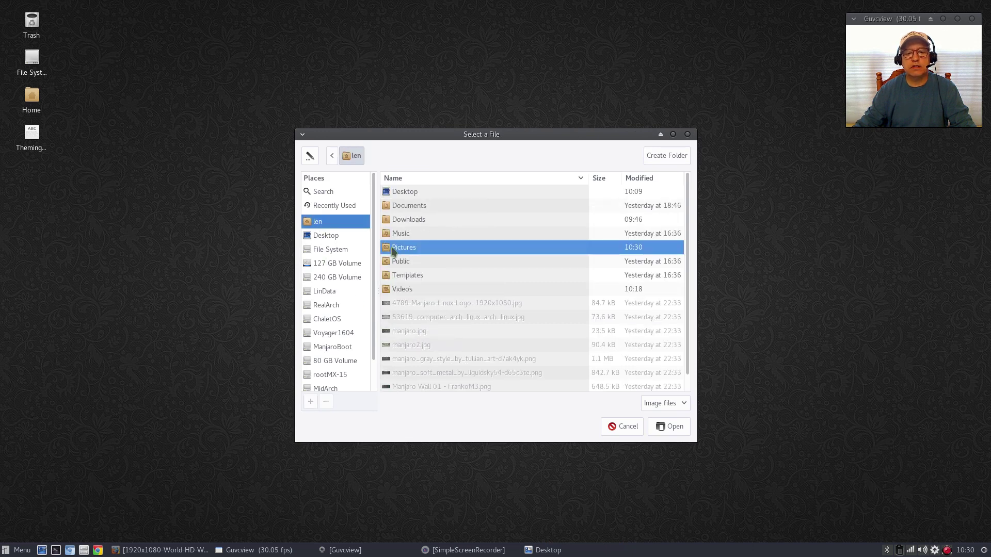
double_click(393, 248)
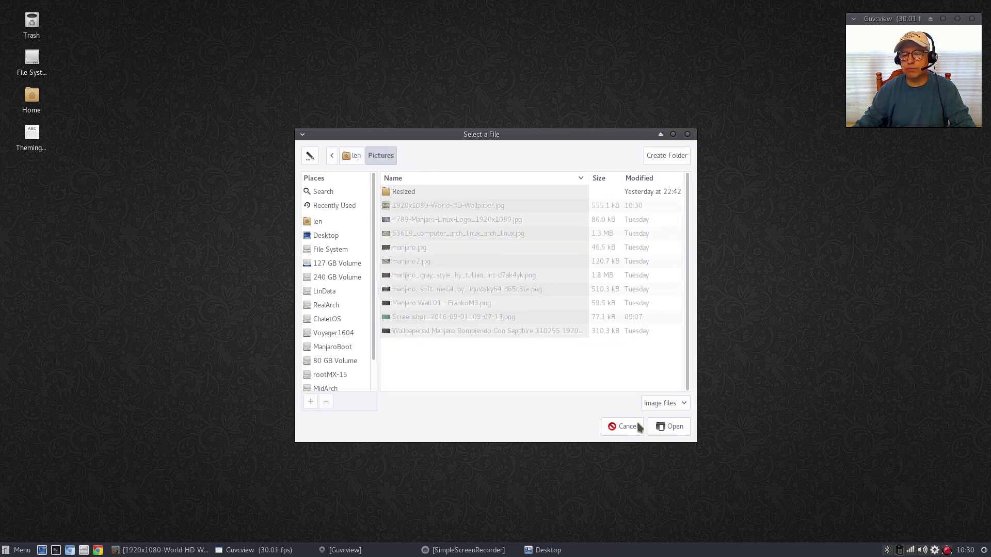
click(668, 426)
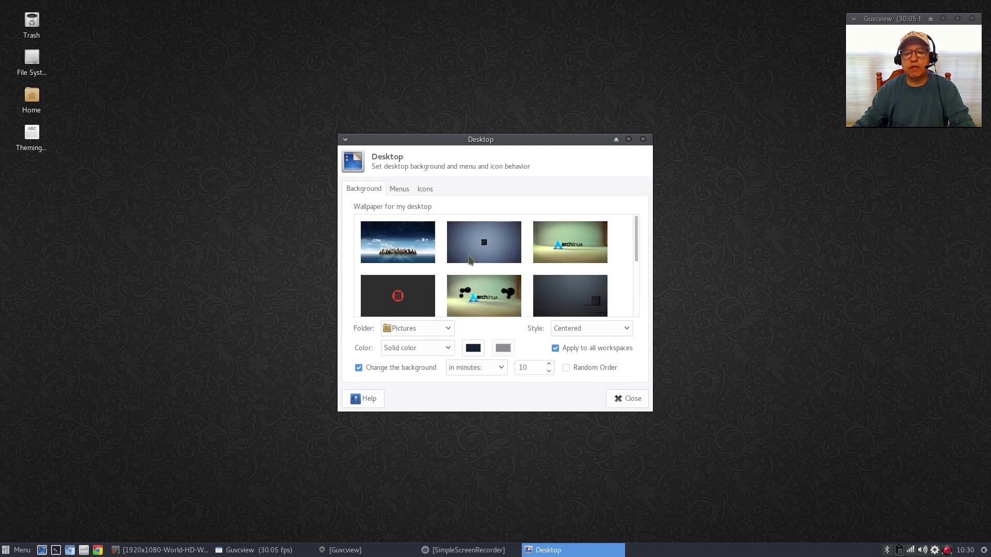
Step: Look through the Pictures wallpapers, set the city skyline image as the desktop background and close the settings
scroll(469, 260, down, 5)
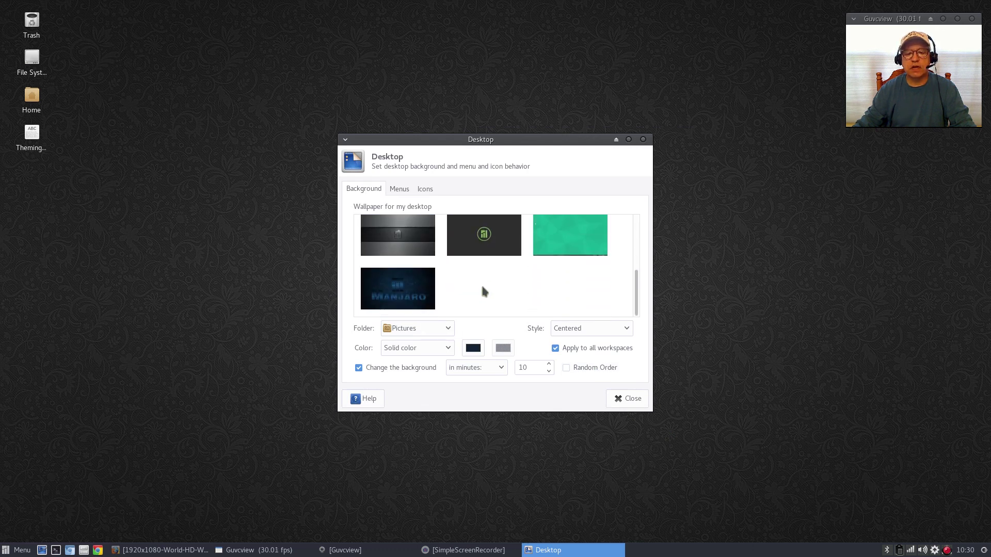
scroll(483, 290, up, 2)
scroll(483, 284, down, 3)
scroll(485, 277, up, 5)
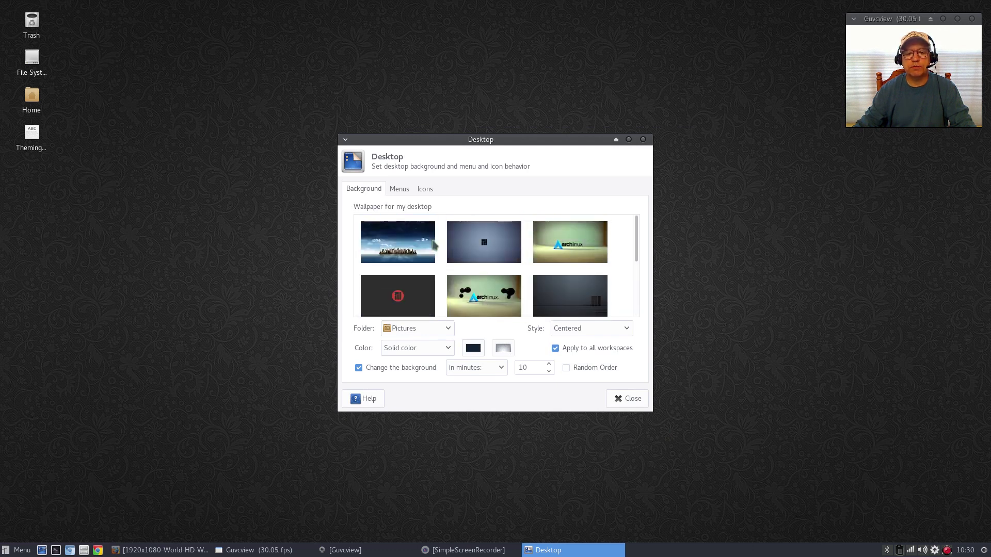
click(410, 237)
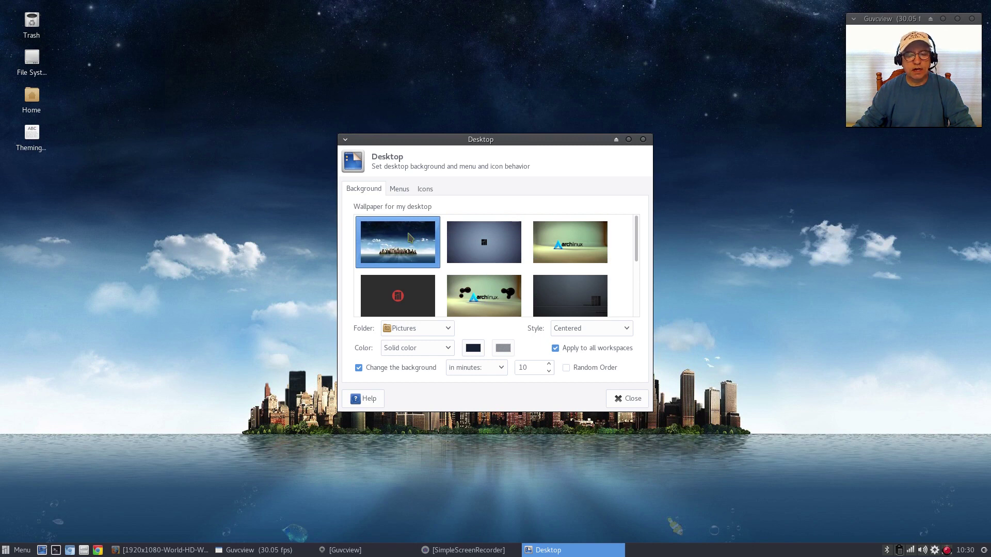
click(643, 139)
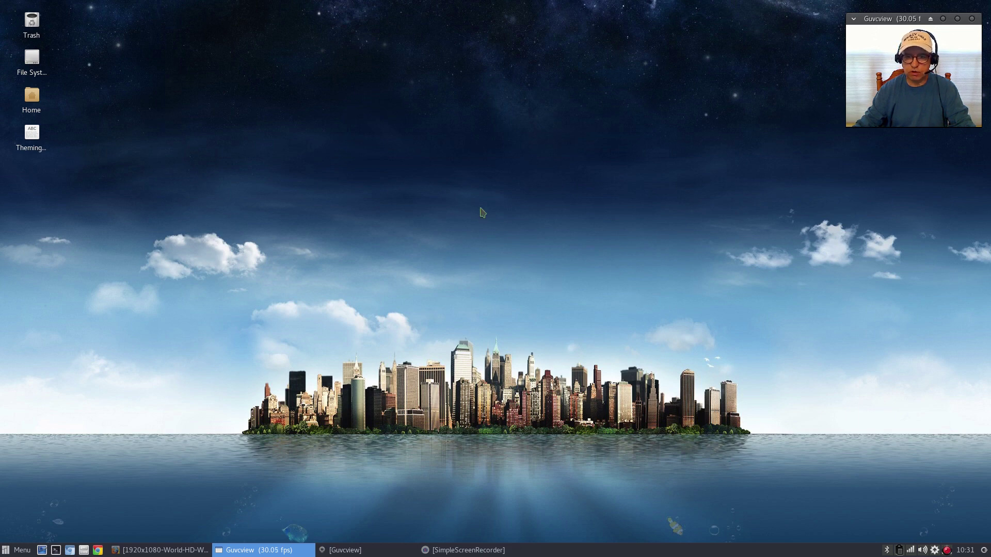
Step: Launch Converseen, add 1920x1080-World-HD-Wallpaper.jpg from the Pictures folder and mark it for conversion
click(18, 550)
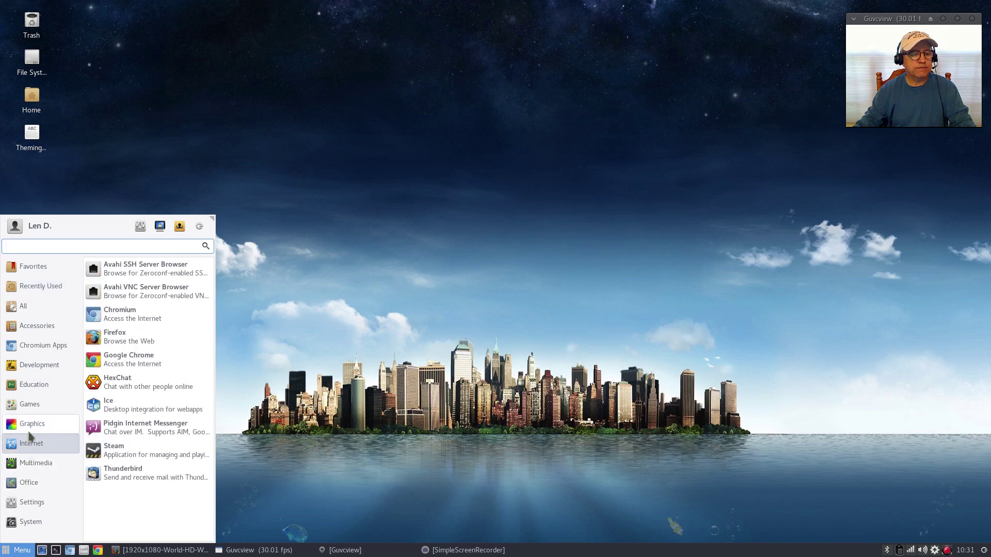
mouse_move(20, 422)
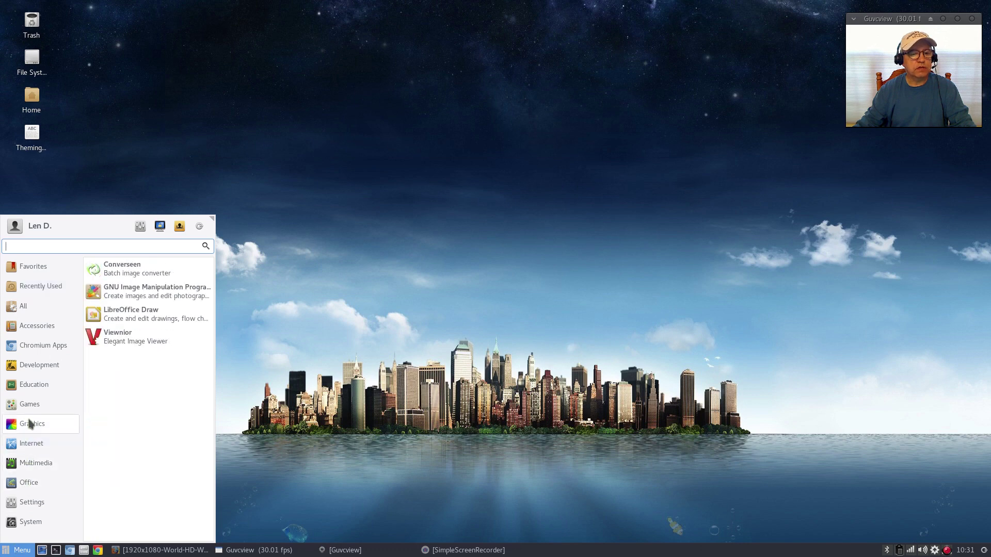
click(147, 272)
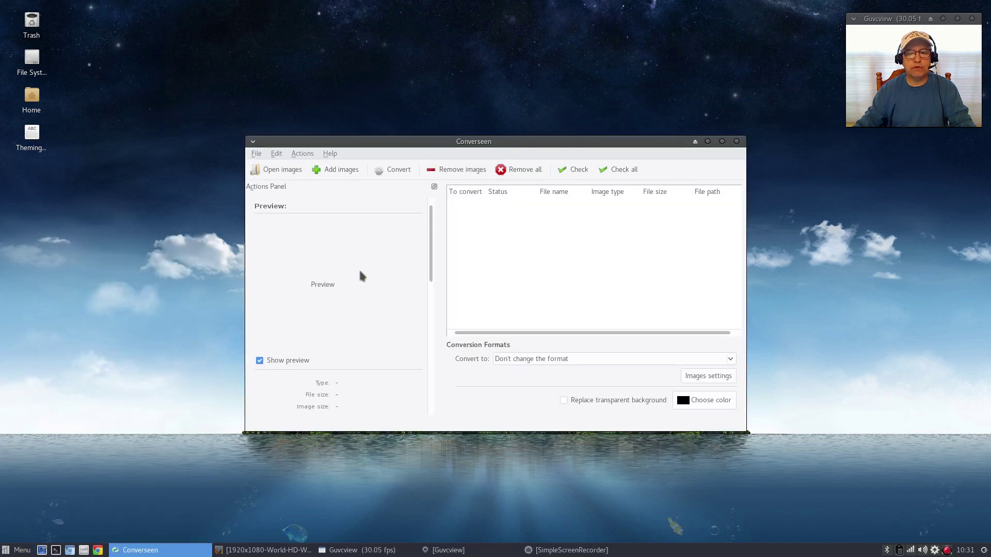
click(354, 174)
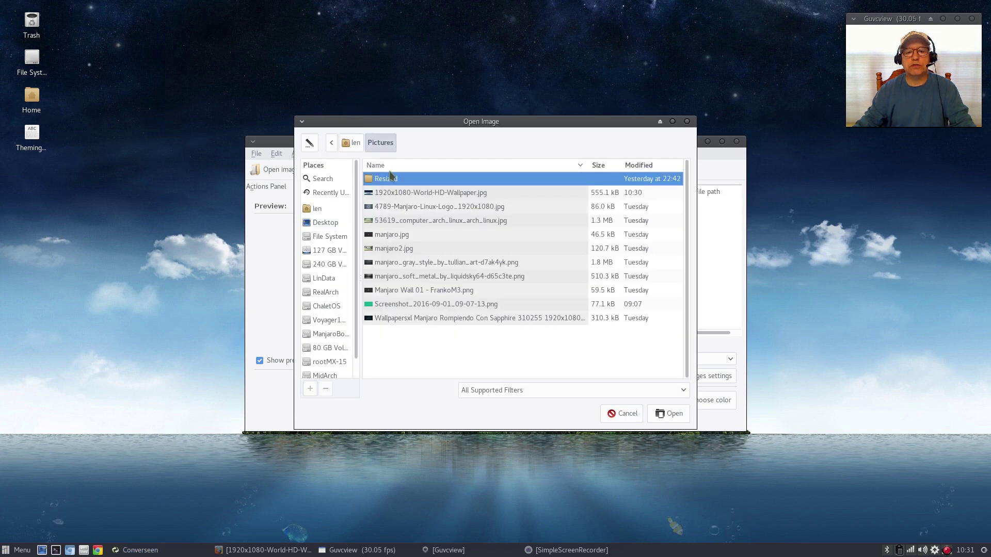
click(409, 195)
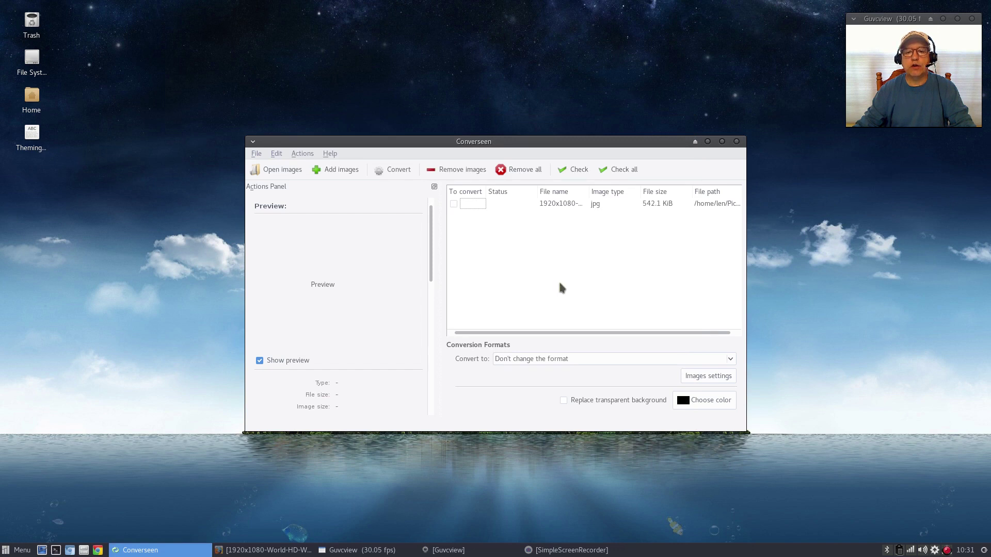
click(454, 204)
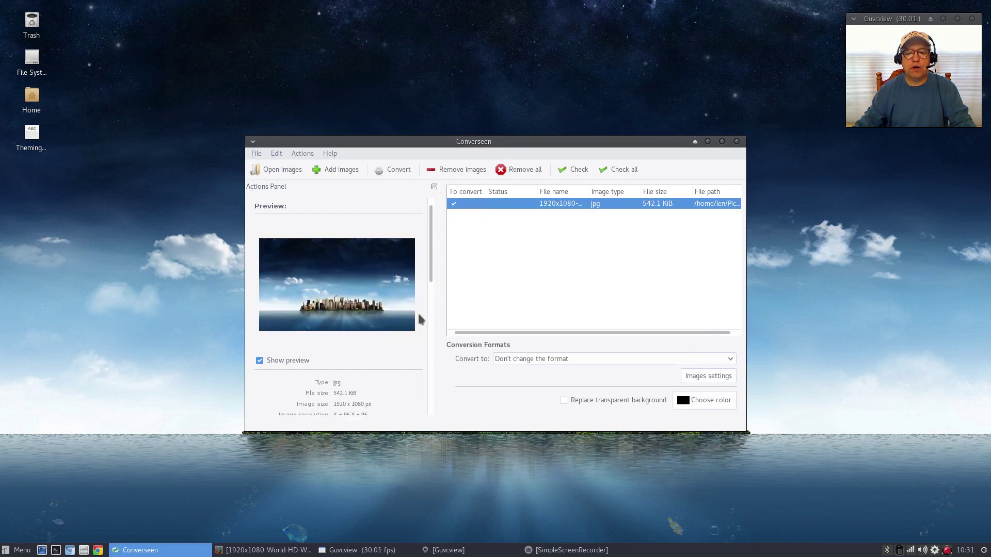
Step: Enable image scaling for the skyline wallpaper and set its width to 1700 px and height to 825 px
scroll(426, 350, down, 3)
scroll(426, 354, down, 4)
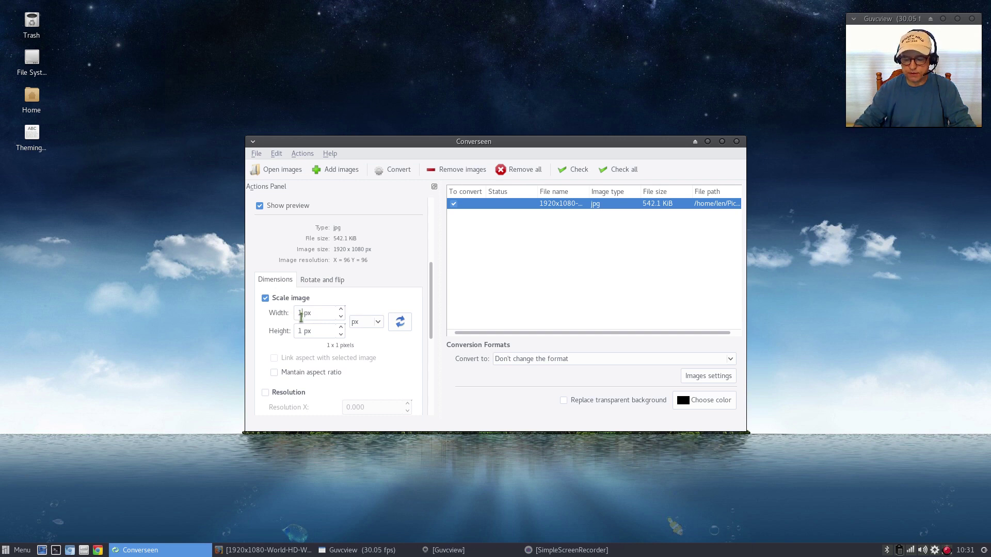
click(301, 317)
key(BackSpace)
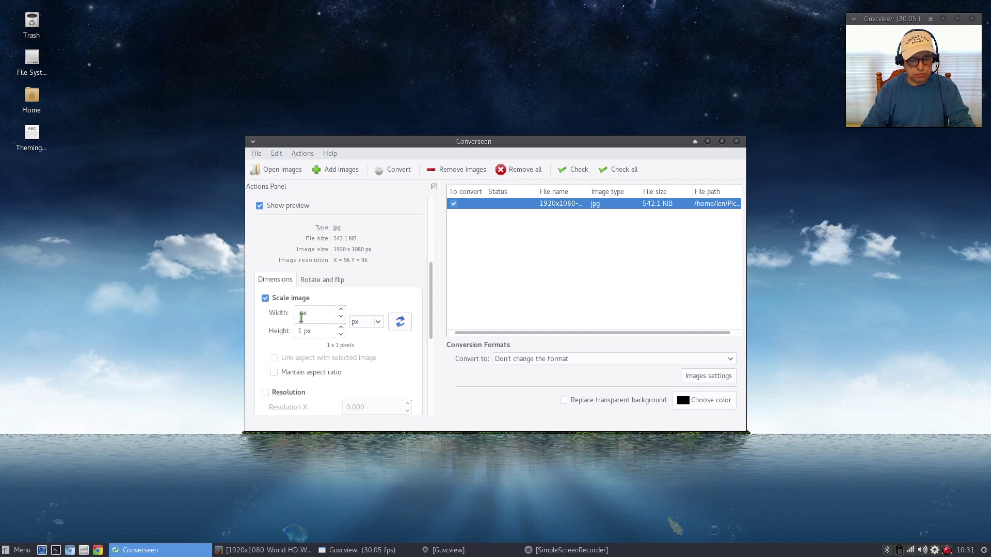
text(17)
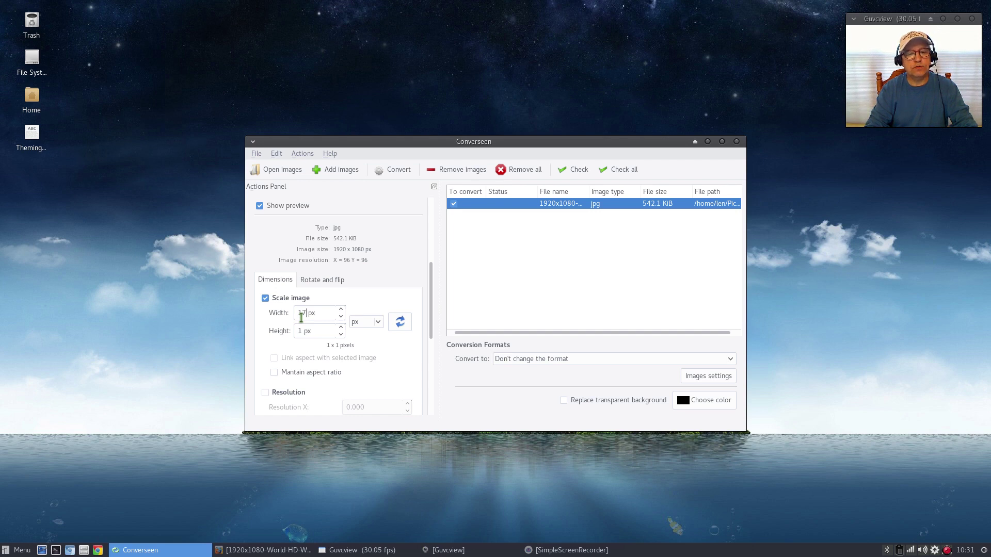
text(00)
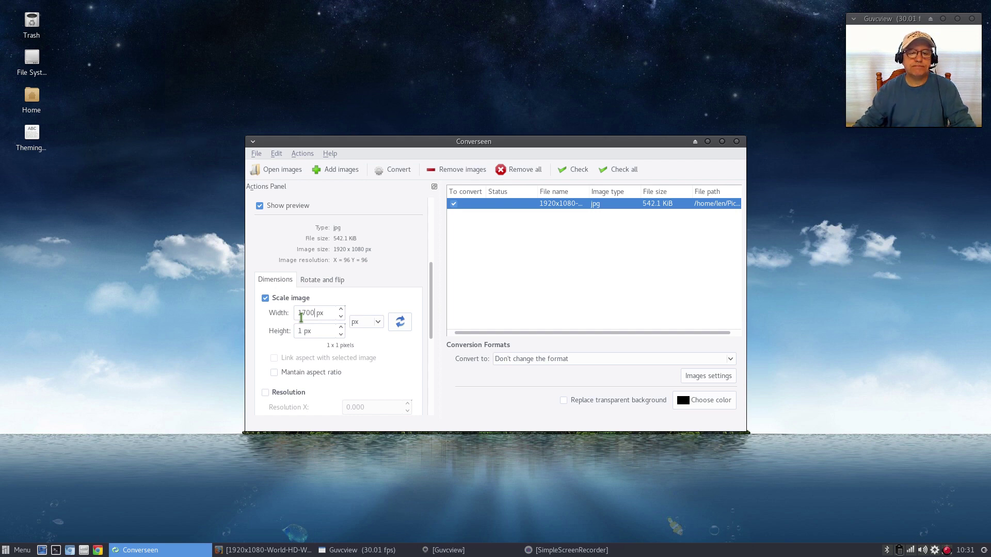
click(301, 332)
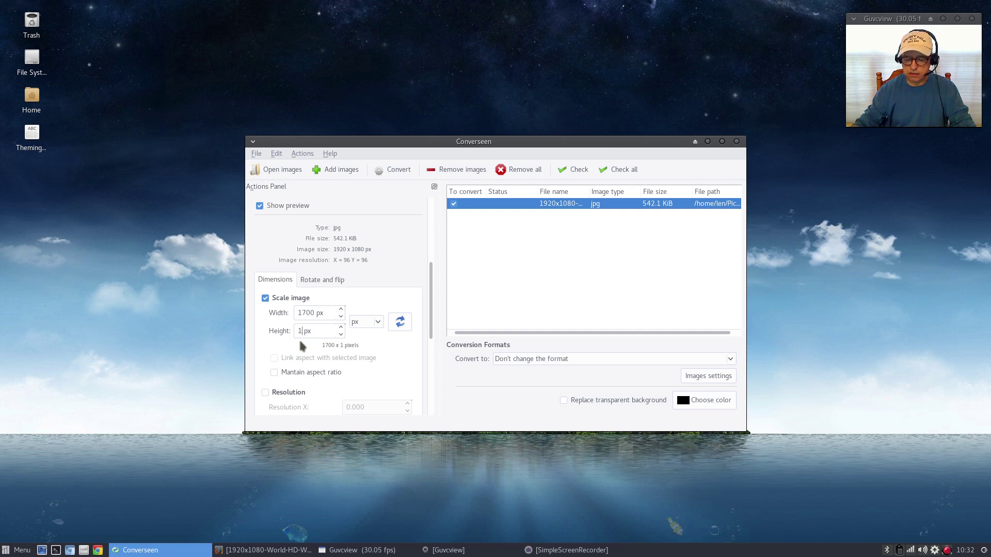
key(BackSpace)
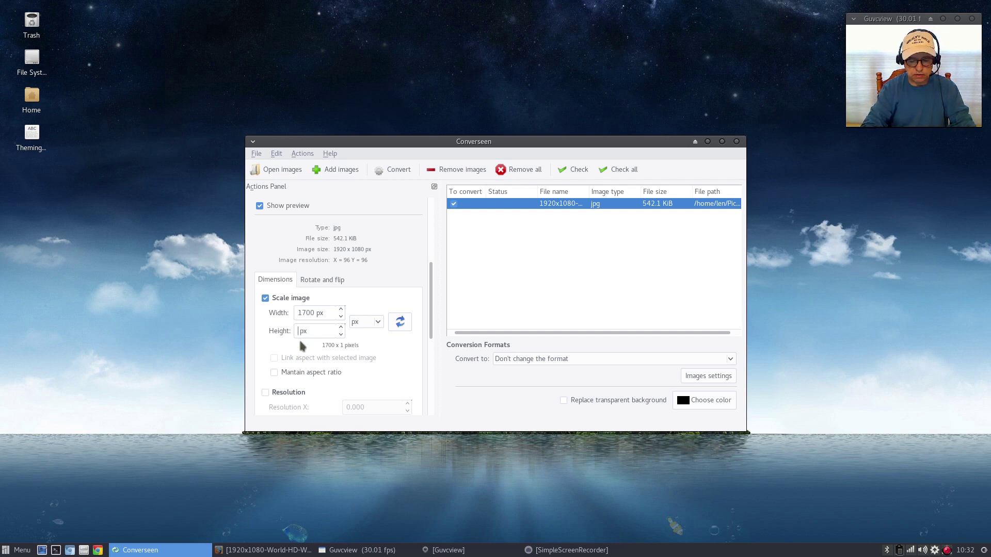
text(825)
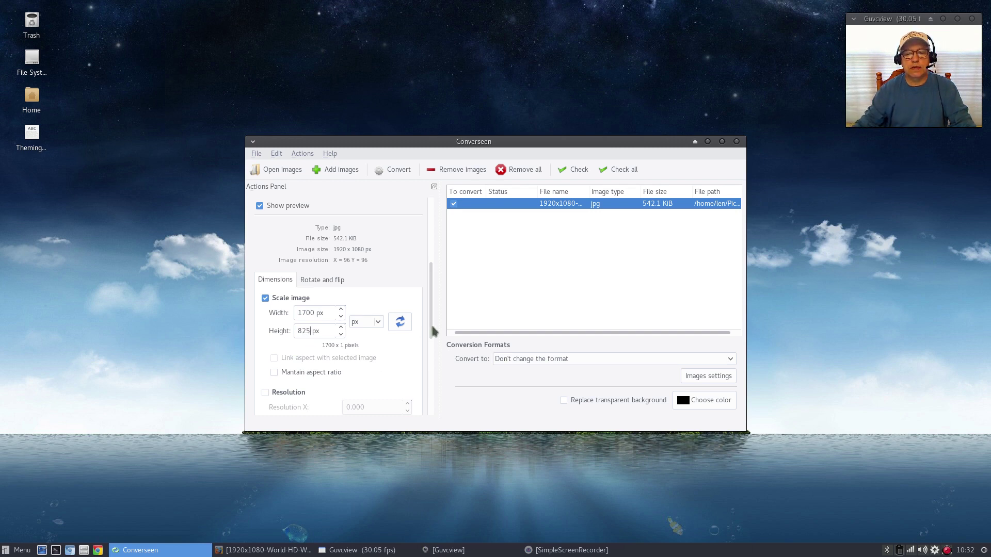
Step: Convert the image with the Pictures/Resized folder as output location and close Converseen
drag(433, 328, 441, 413)
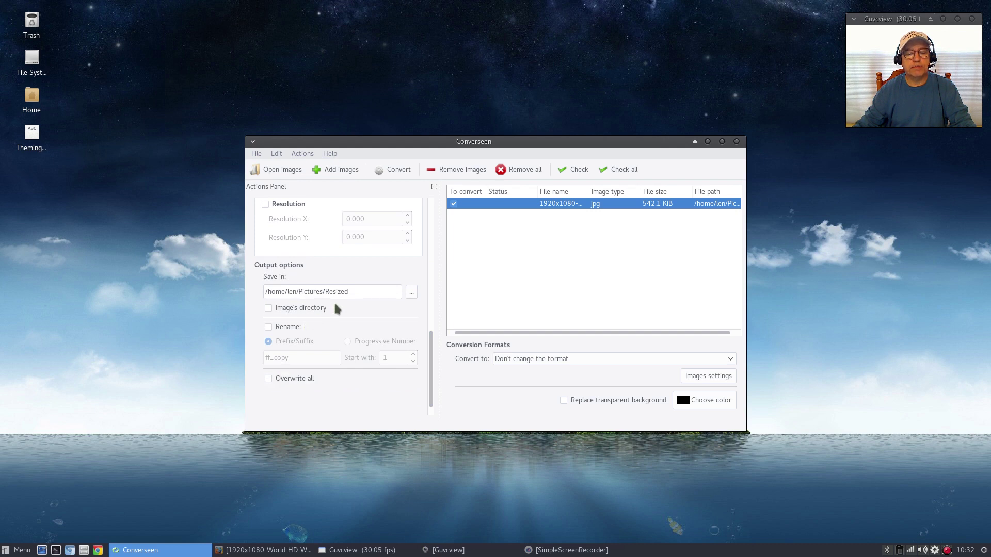
click(352, 294)
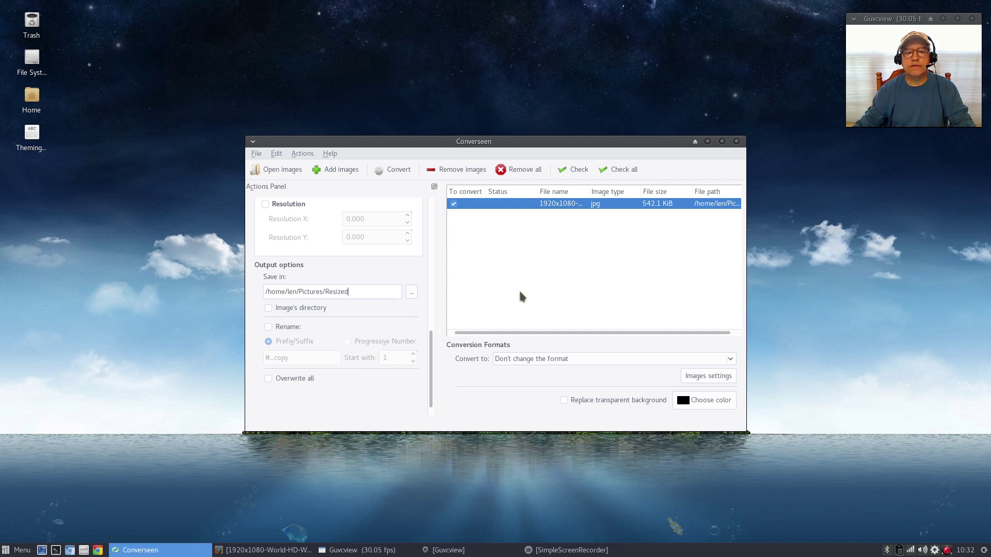
click(393, 170)
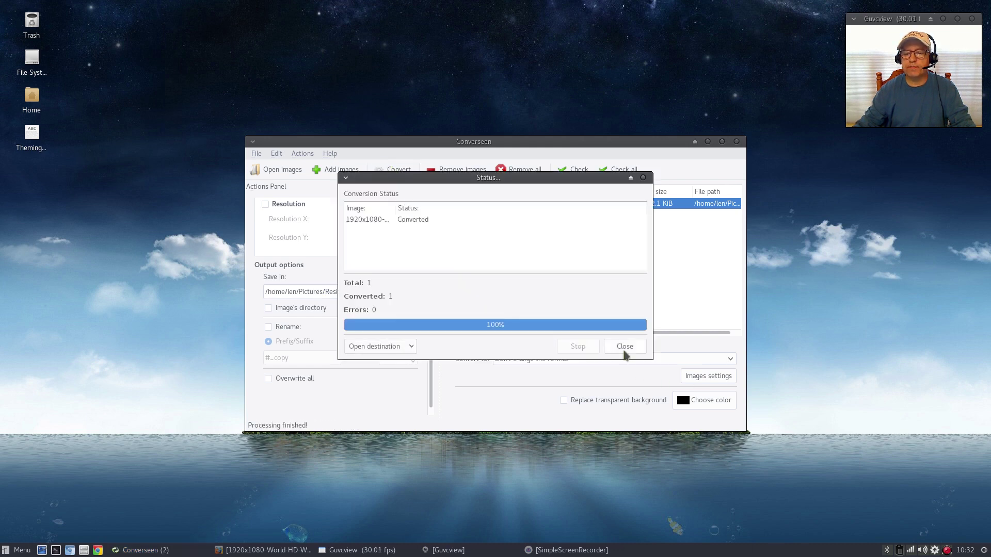
click(625, 350)
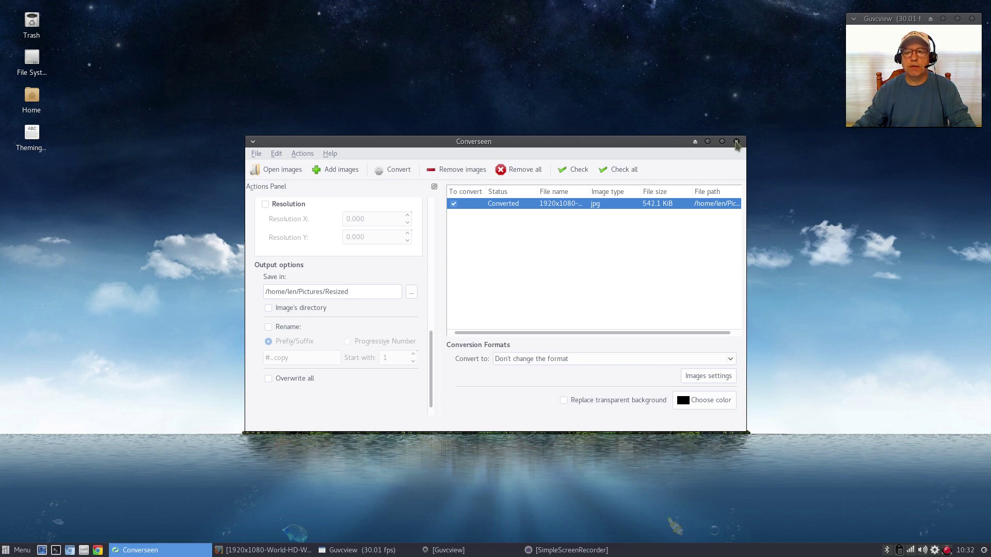
click(736, 143)
Step: In the desktop settings, set the wallpaper folder to Pictures/Resized, apply the resized city skyline as background and close the settings
right_click(369, 279)
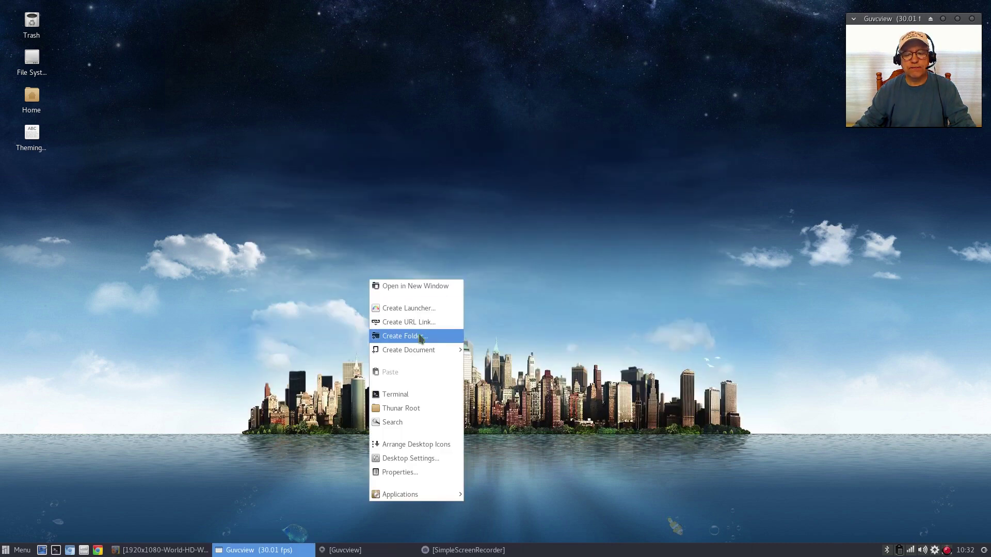
click(411, 458)
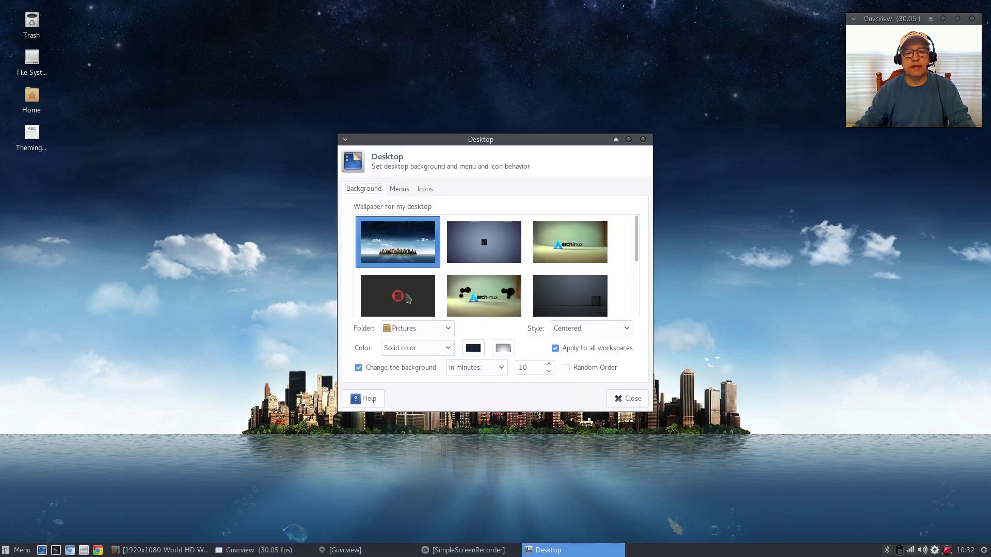
click(427, 331)
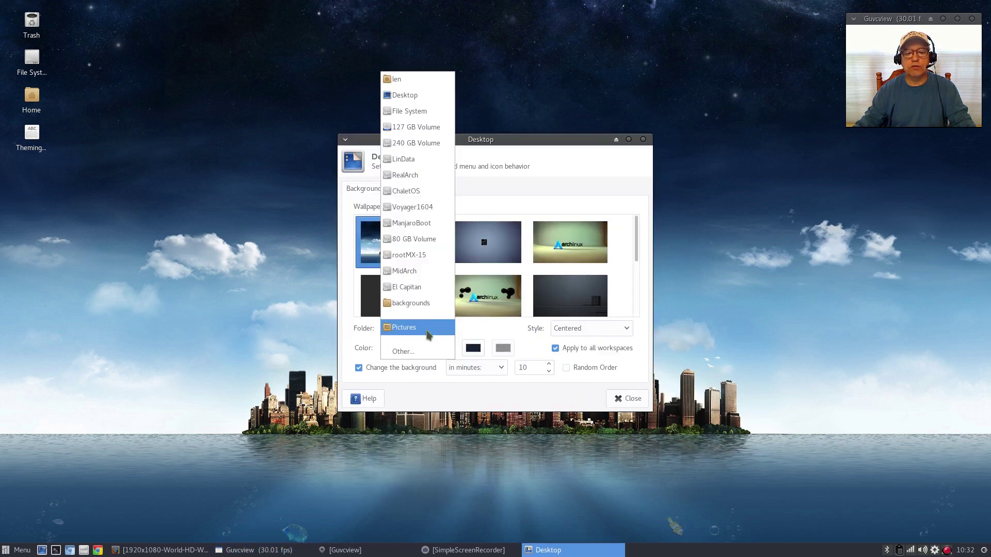
click(405, 350)
click(320, 222)
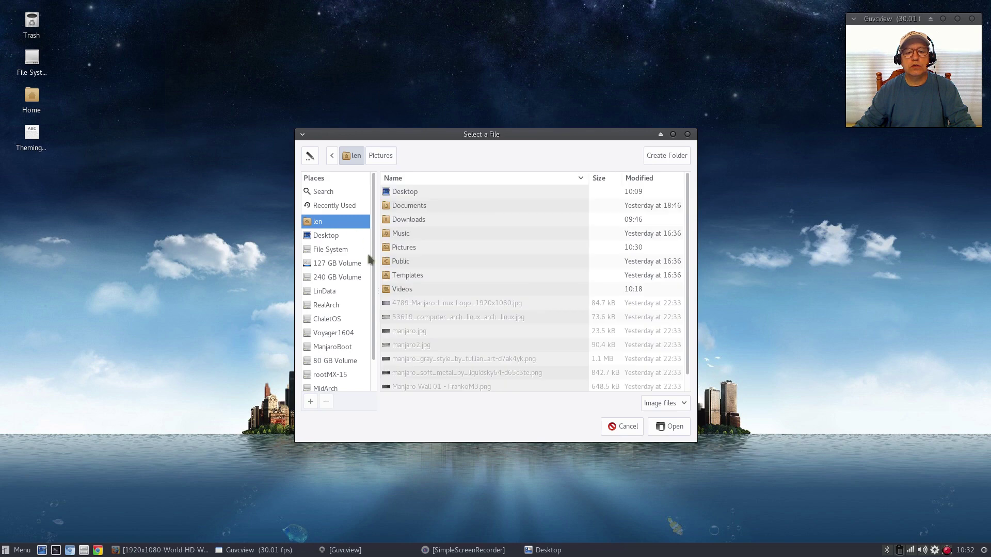
double_click(400, 247)
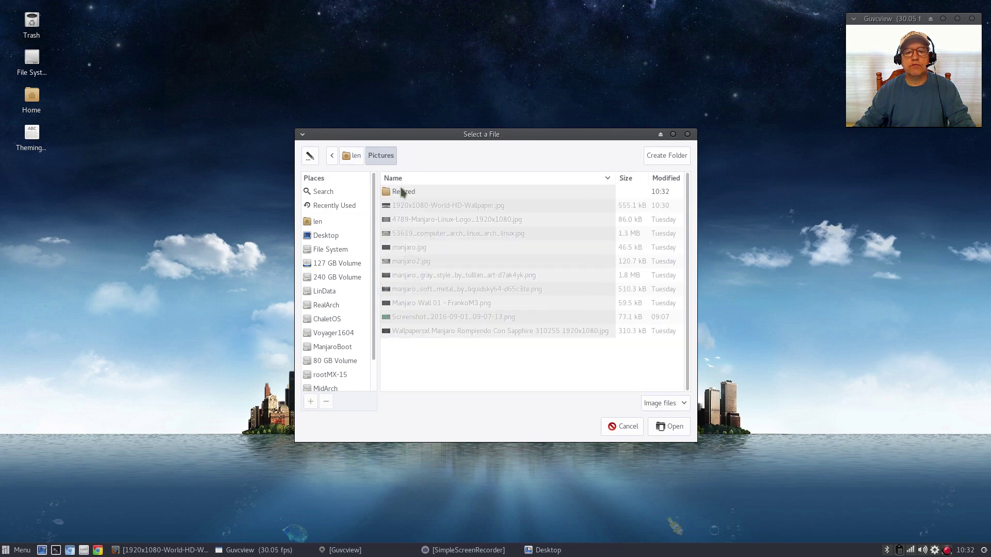
double_click(402, 192)
click(667, 426)
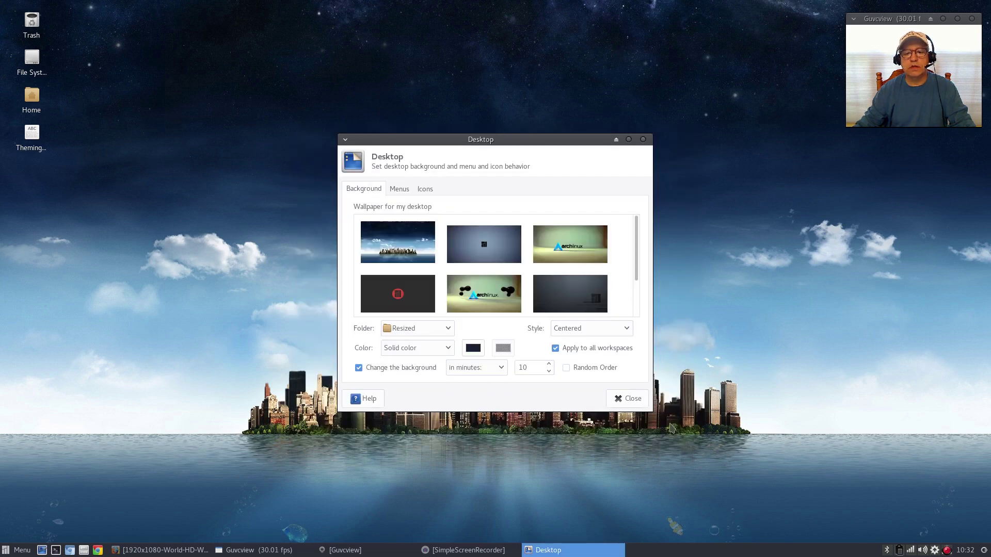
click(413, 259)
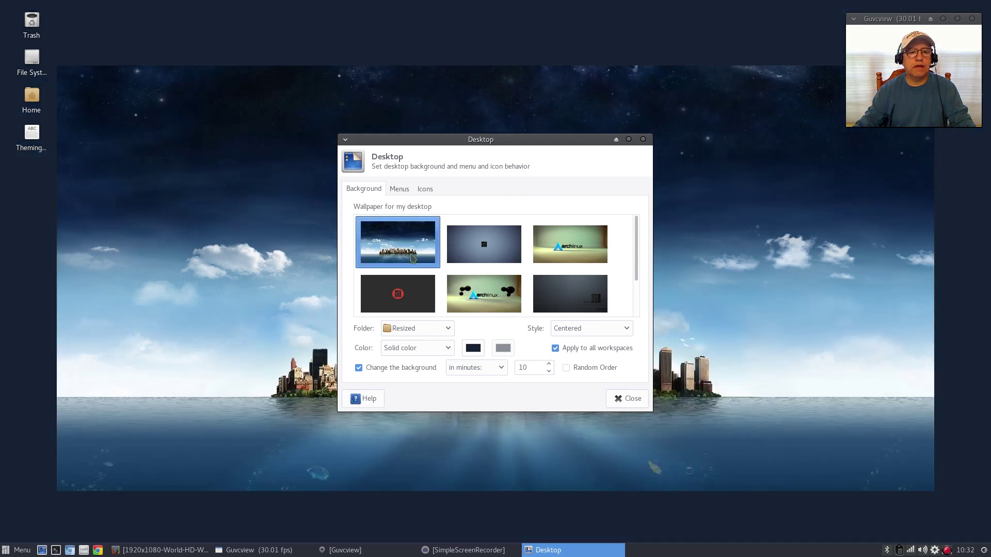
click(628, 401)
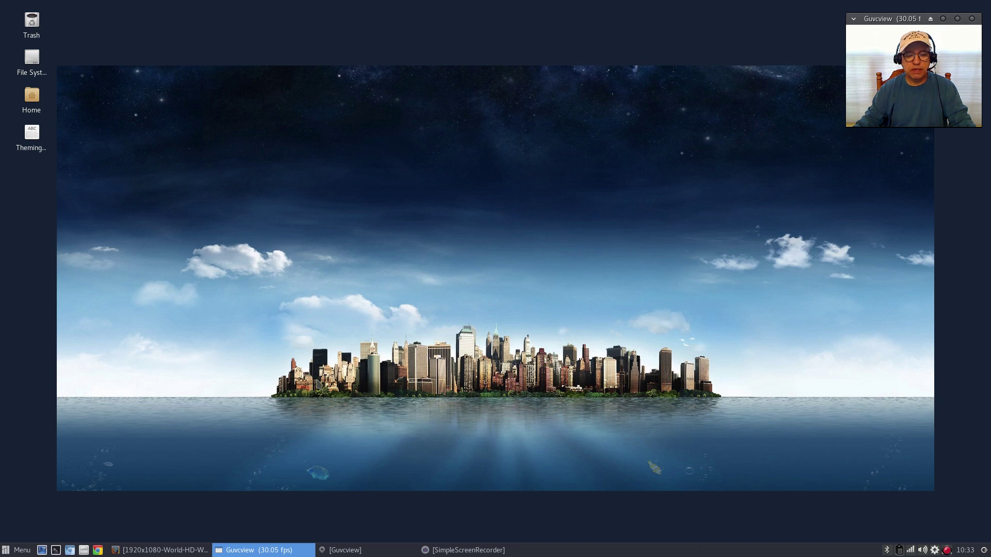
Step: Switch to Firefox, review the Xfce Wiki page on installing new themes from window decorations to icons, and minimize the browser
click(162, 551)
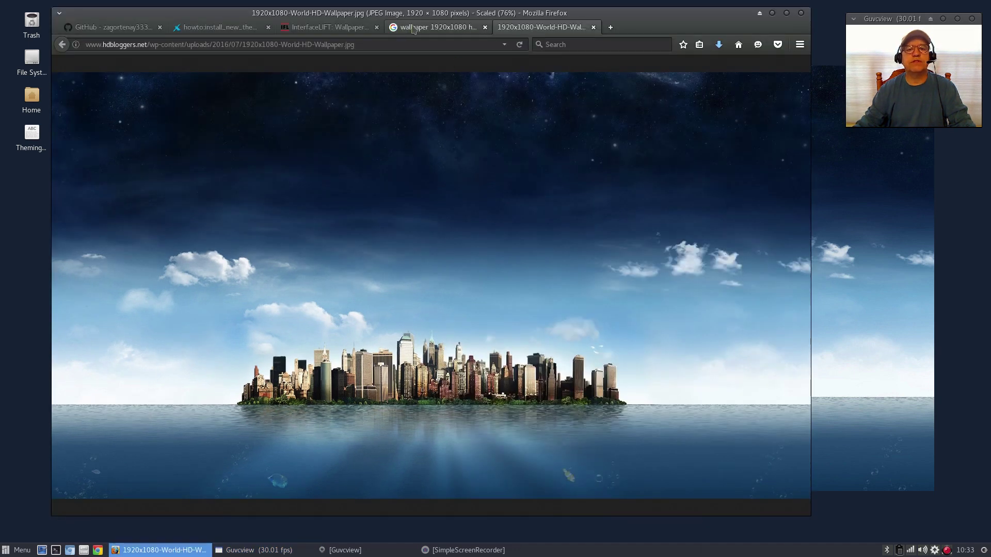
click(227, 30)
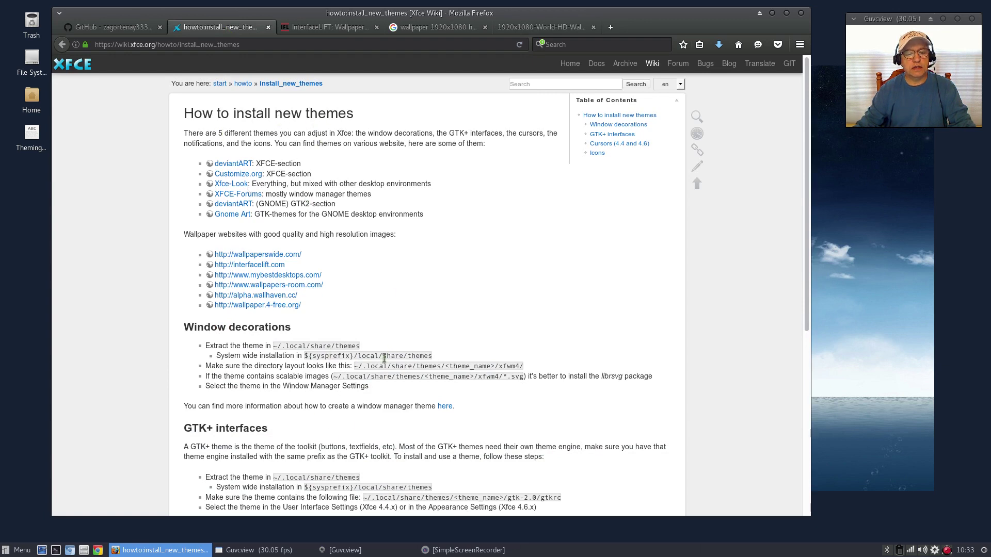
scroll(313, 438, down, 3)
scroll(313, 438, down, 5)
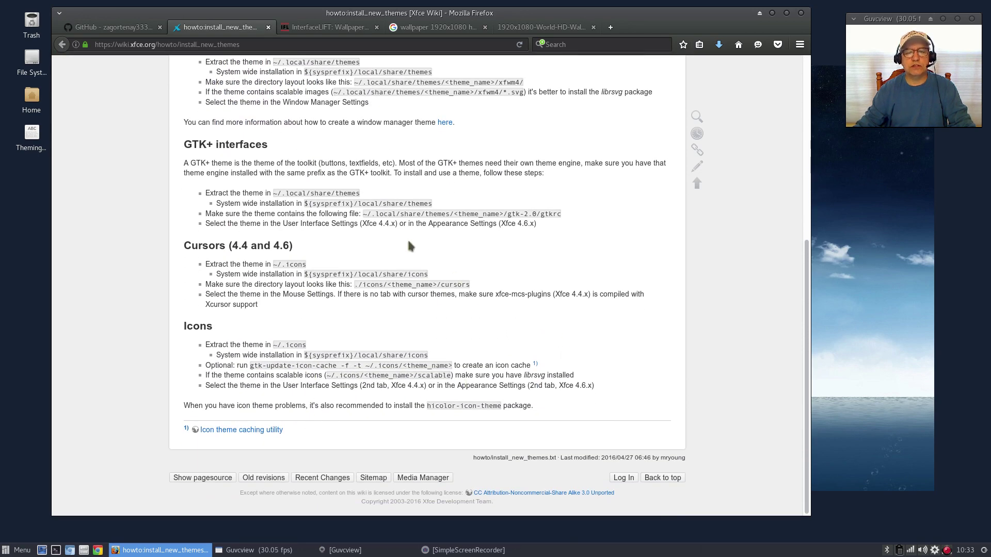
scroll(408, 246, up, 7)
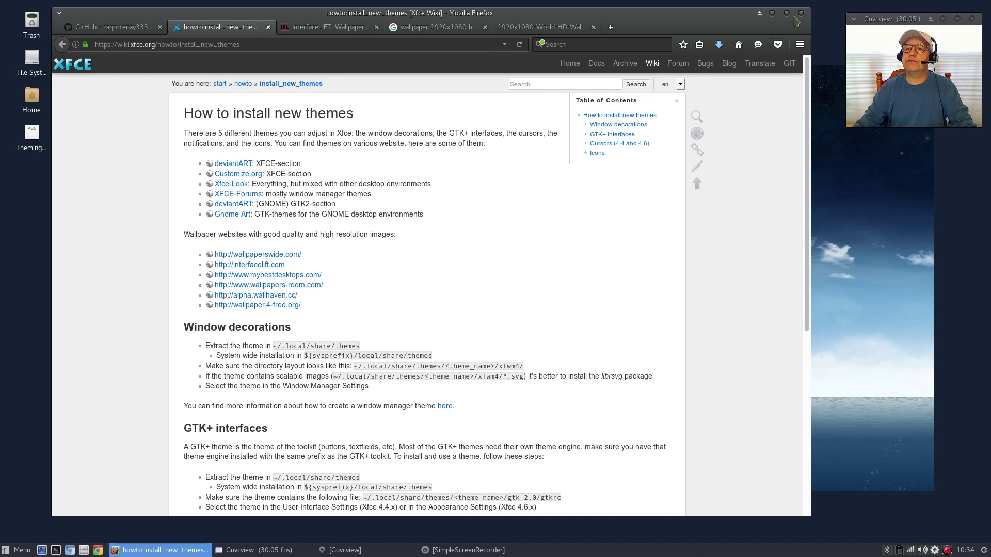
click(773, 13)
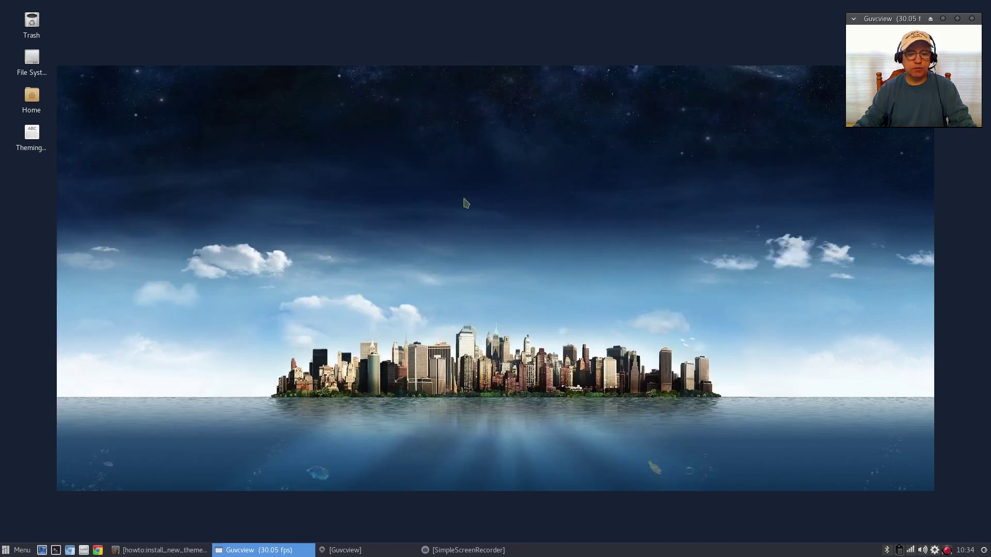